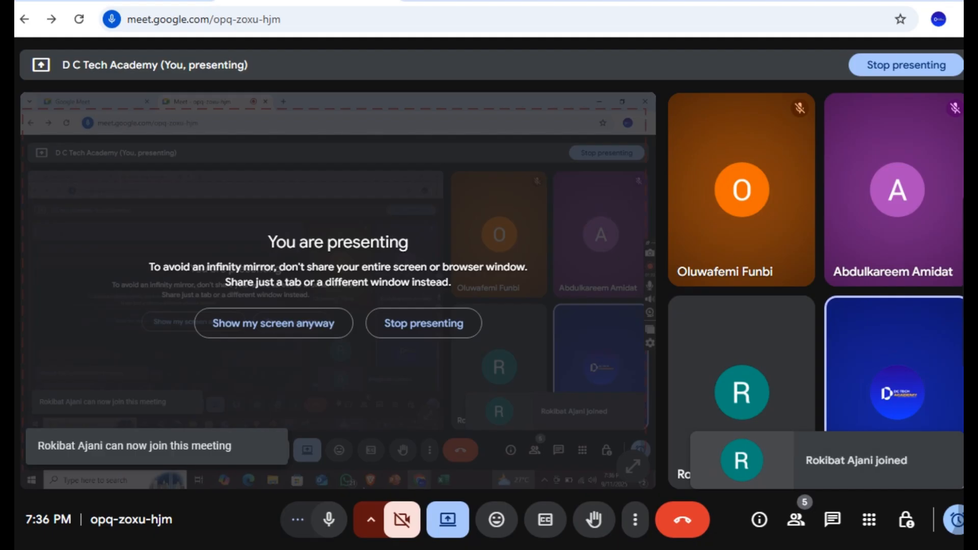
# Step: Switch to the Financials cleaned data workbook in Excel and dismiss the possible data loss warning
pyautogui.click(604, 482)
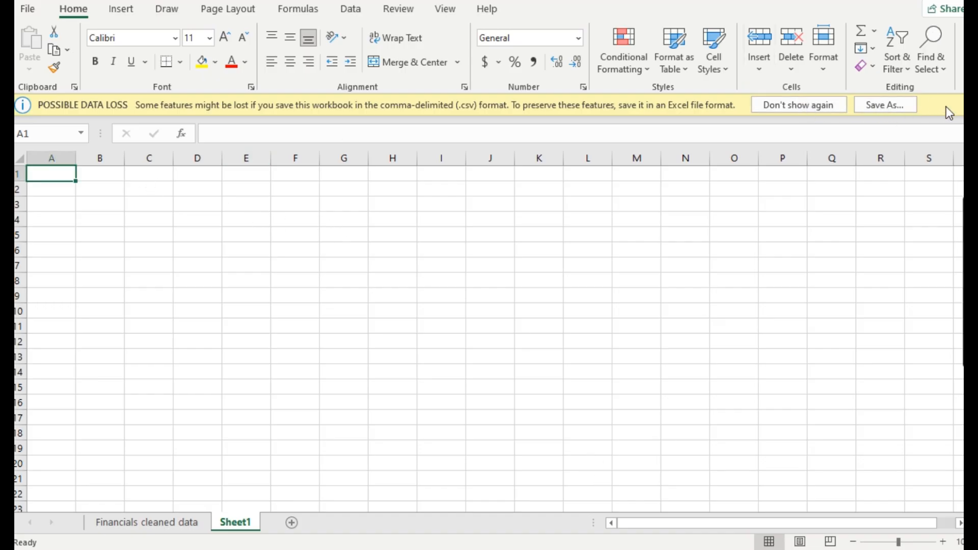
pyautogui.click(970, 105)
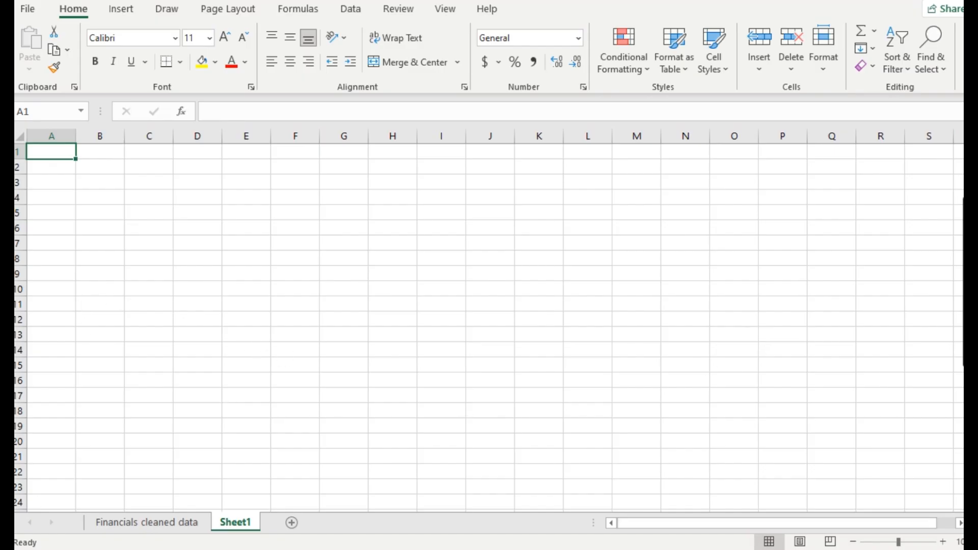
pyautogui.moveTo(685, 533)
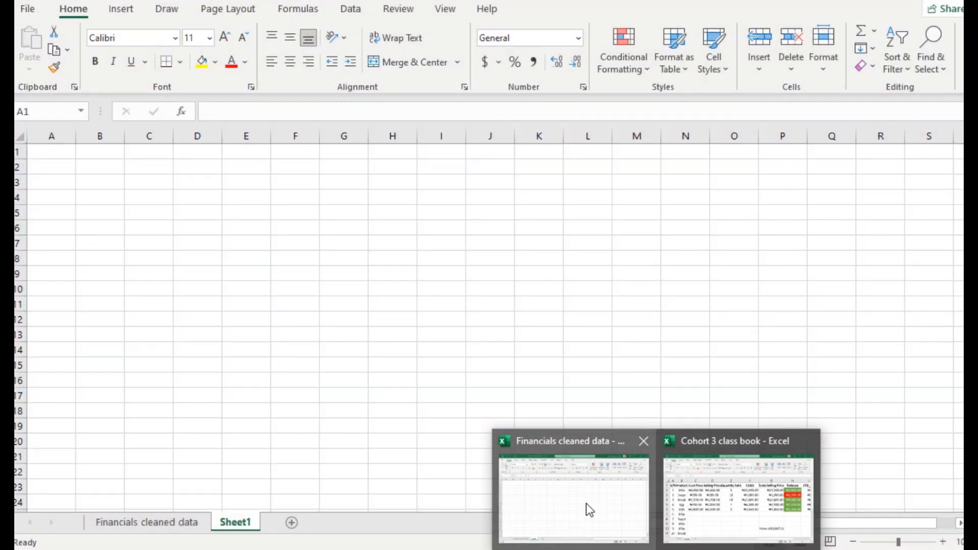
pyautogui.click(590, 509)
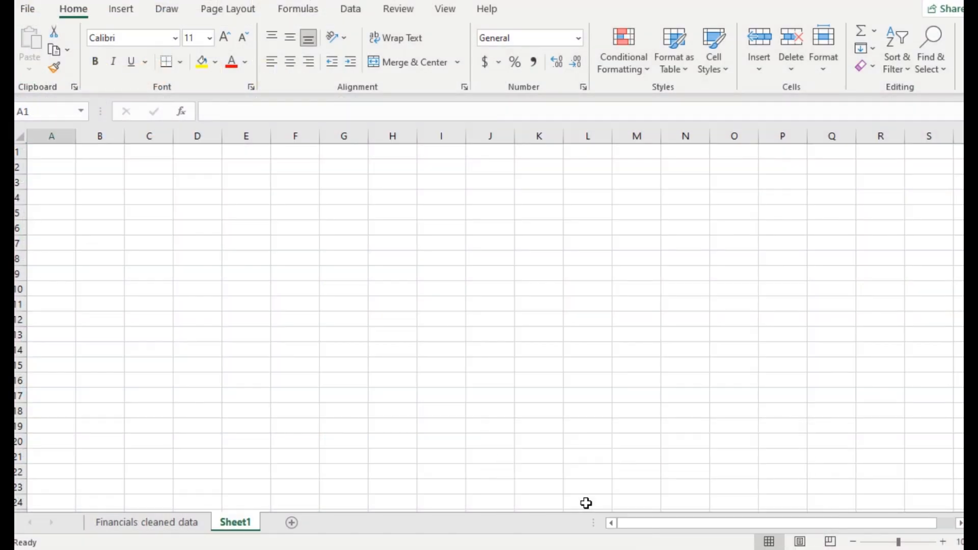
# Step: Show the Financials cleaned data sheet from its header row to examine the columns
pyautogui.click(186, 530)
pyautogui.scroll(12, 243, 228)
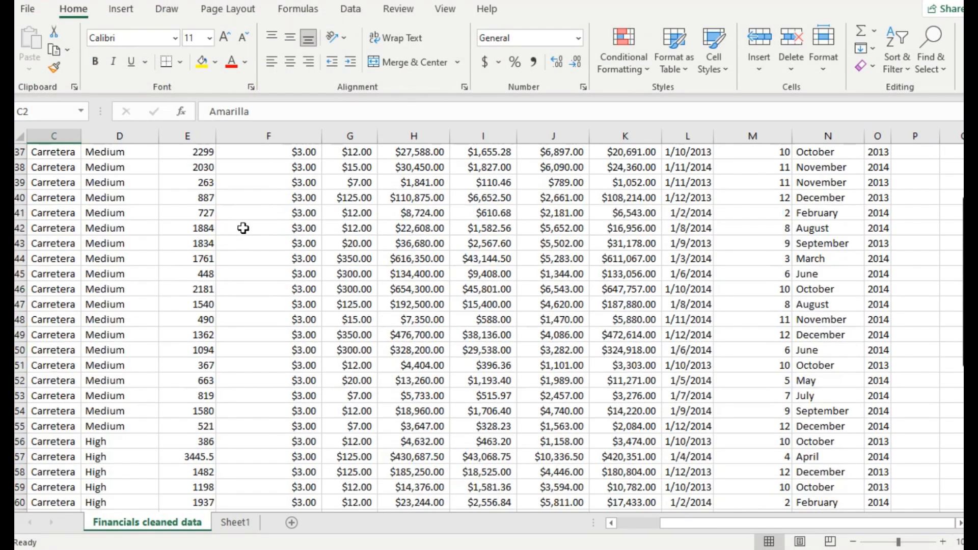
pyautogui.scroll(12, 243, 228)
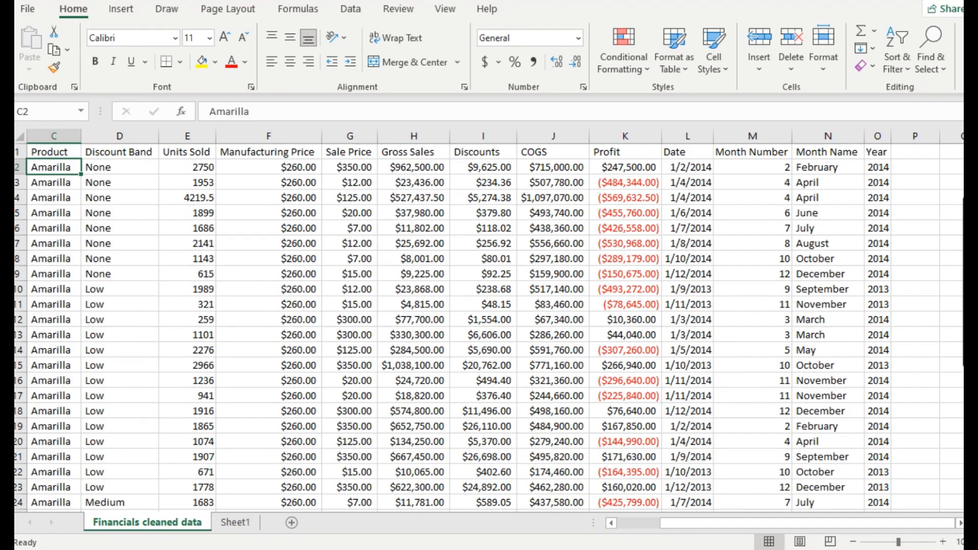
# Step: Look at the Cohort 3 class book workbook and return to the Financials cleaned data workbook
pyautogui.moveTo(661, 549)
pyautogui.click(750, 494)
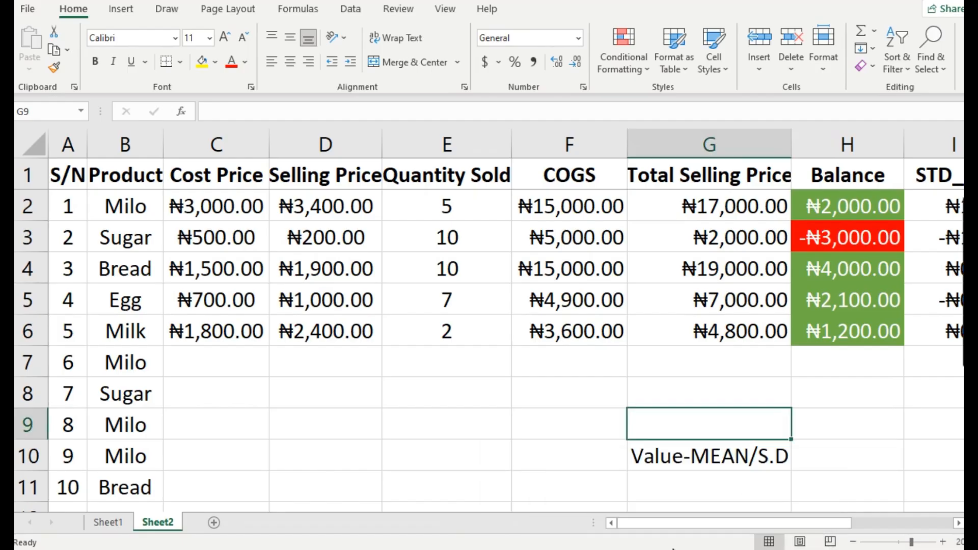
pyautogui.moveTo(576, 549)
pyautogui.click(598, 505)
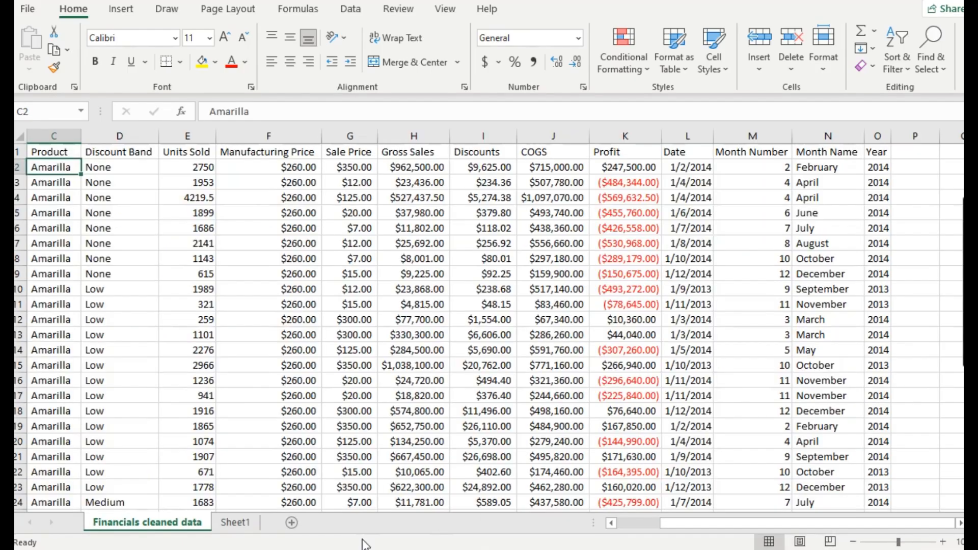
# Step: Enter the heading NO OF ROWS in cell A1 of Sheet1
pyautogui.click(235, 522)
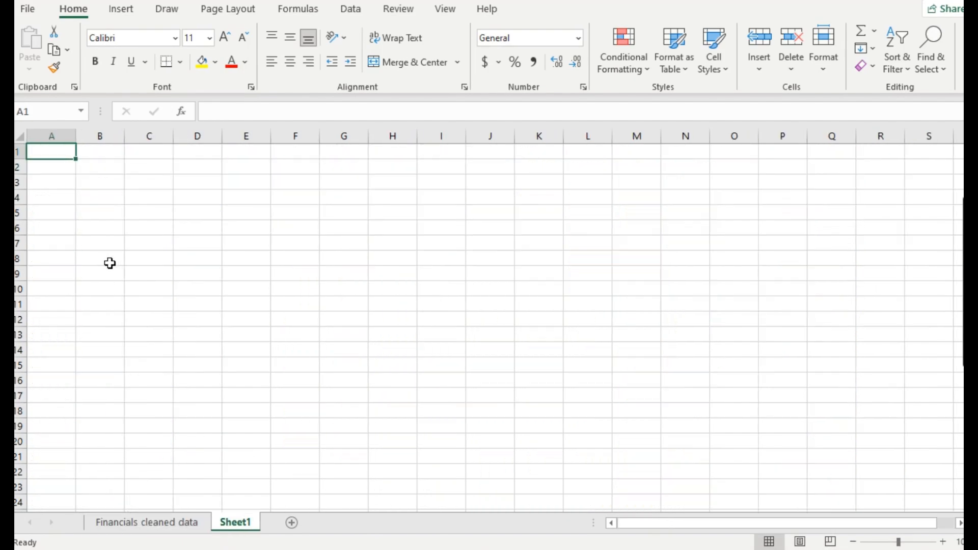
pyautogui.click(151, 257)
pyautogui.click(60, 152)
pyautogui.write('NO ')
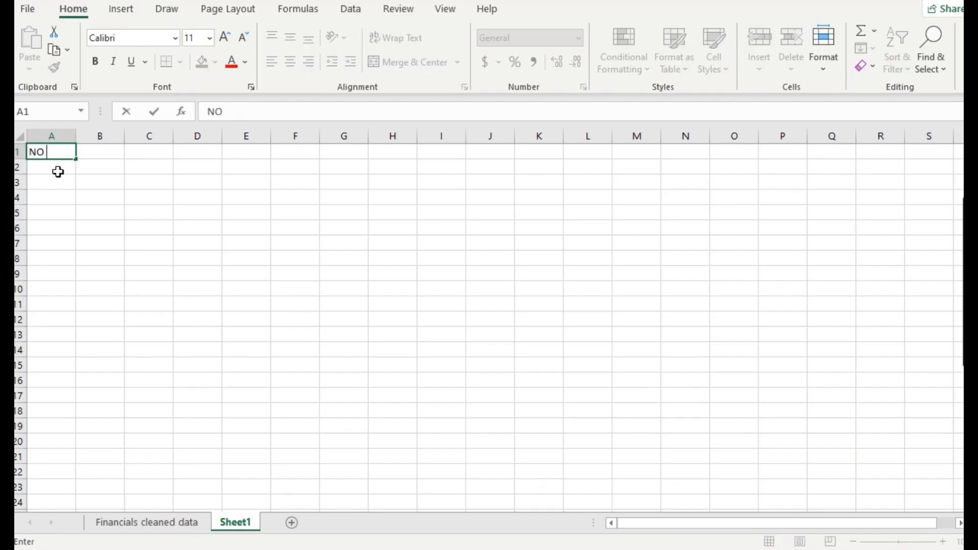
pyautogui.write('OF ROWS')
pyautogui.press('Return')
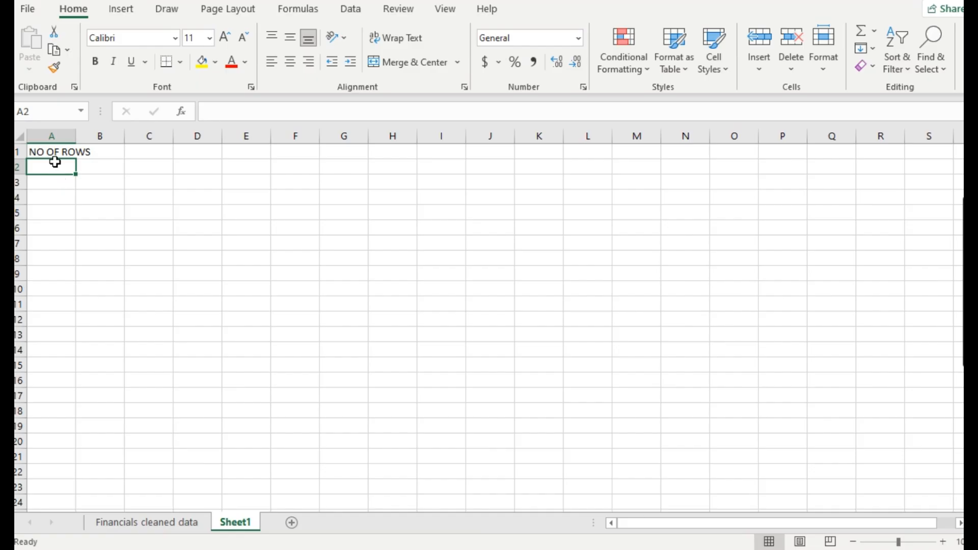
# Step: Replace the word ROWS with PRODUCT in the A1 heading so it reads NO OF PRODUCT
pyautogui.click(48, 149)
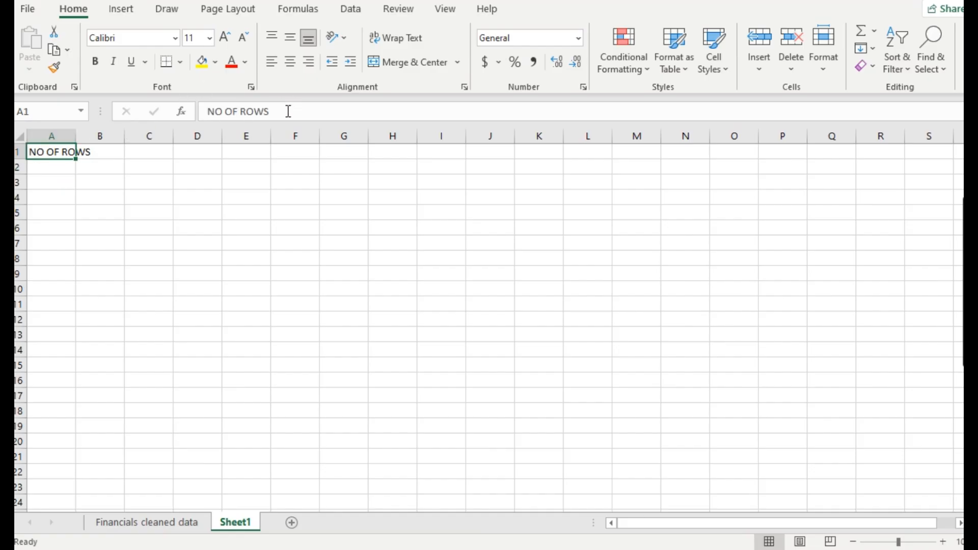
pyautogui.moveTo(289, 111); pyautogui.dragTo(245, 122)
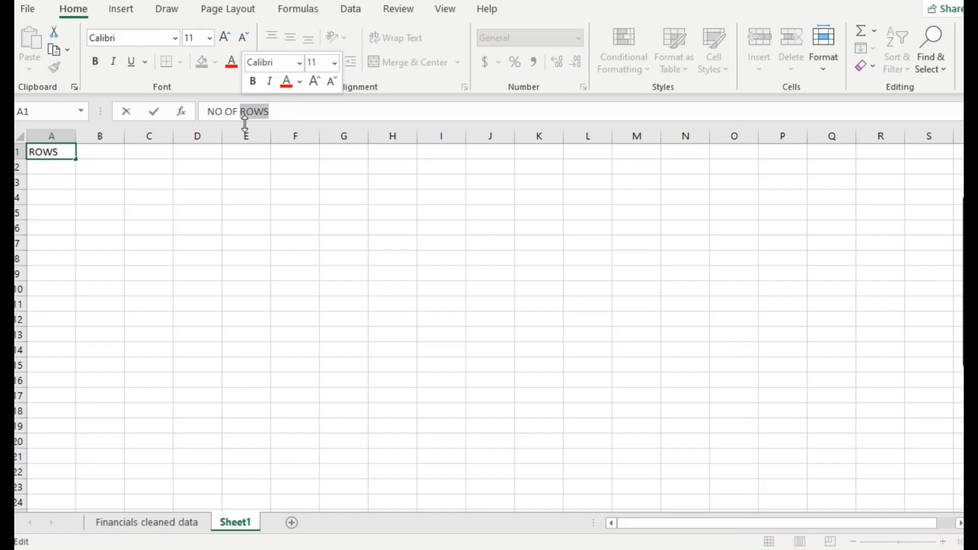
pyautogui.write('PRODUCT')
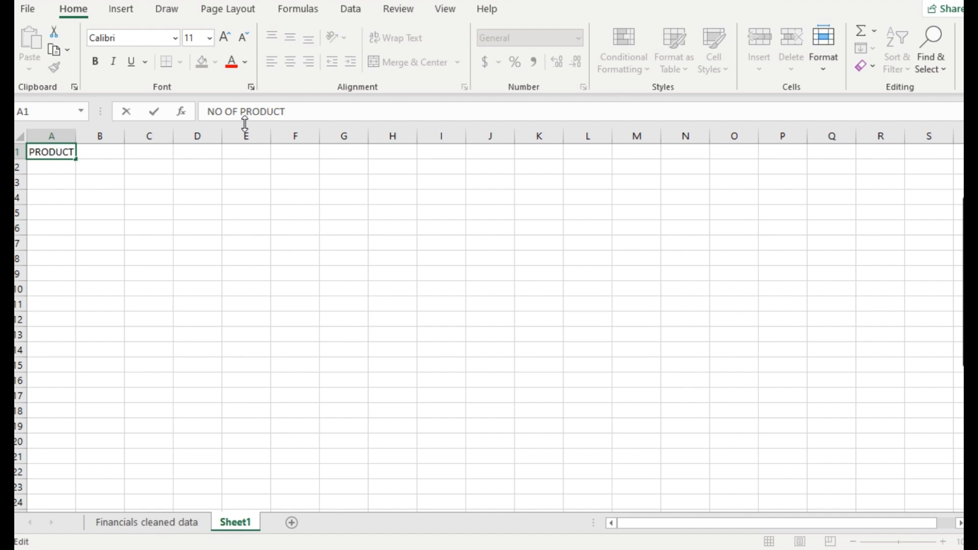
pyautogui.press('Return')
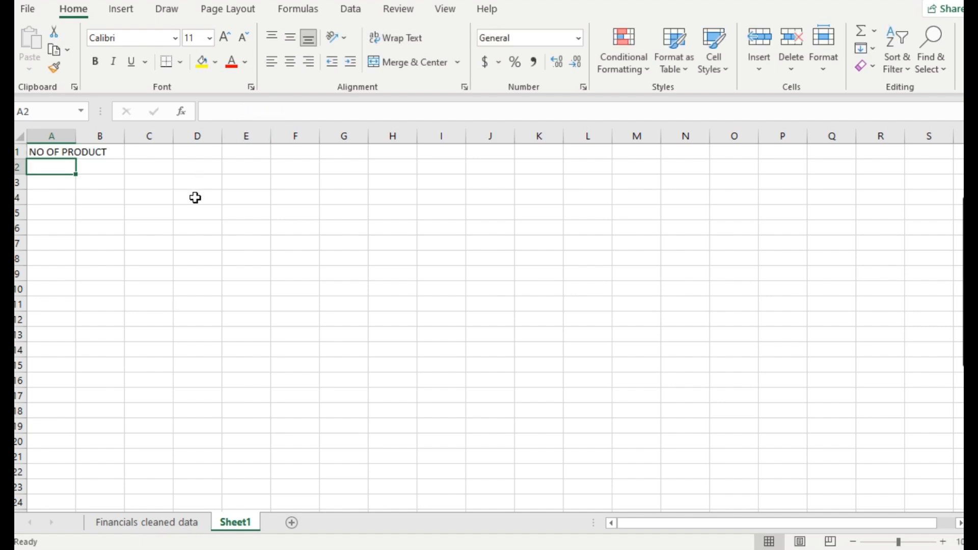
# Step: Start a COUNT formula in cell A2 of Sheet1 that references cell C2 of the Financials cleaned data sheet
pyautogui.write('=C')
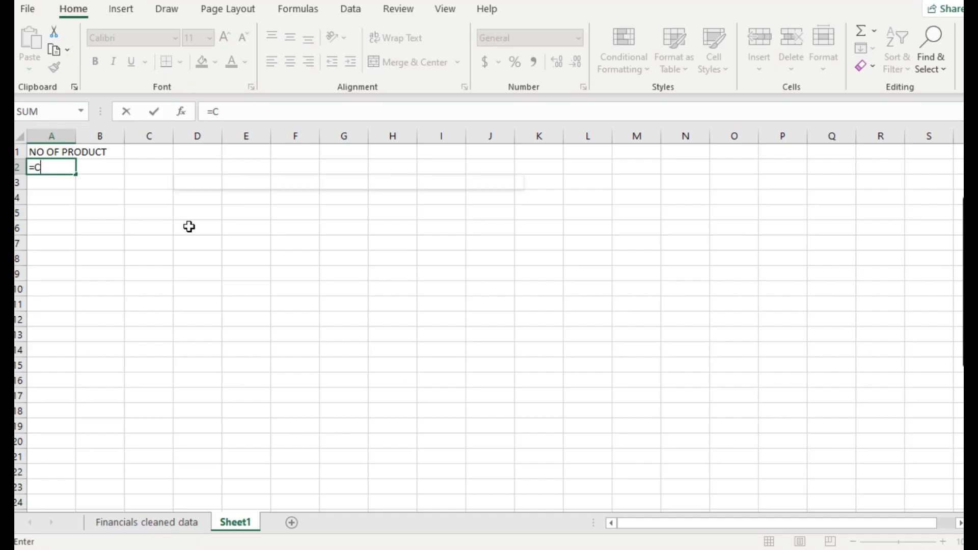
pyautogui.write('OUNT')
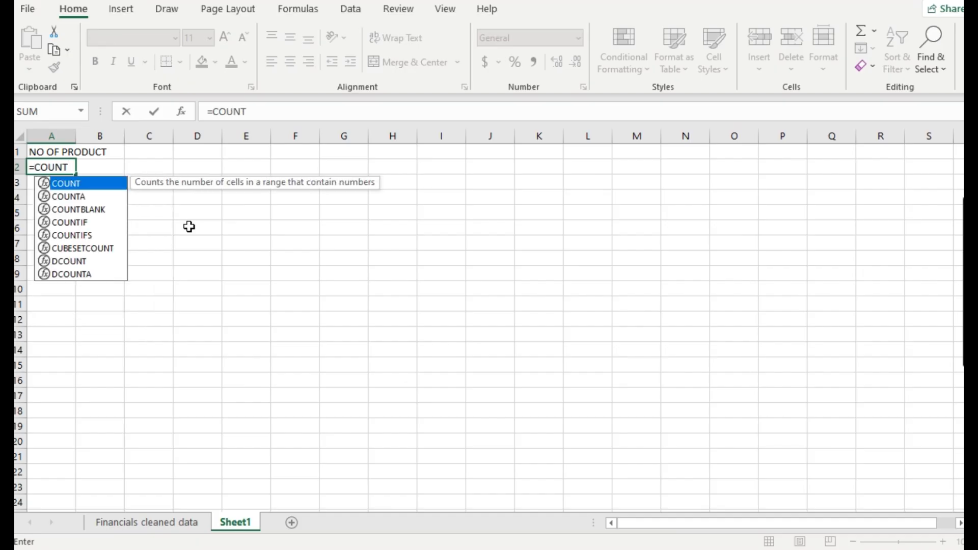
pyautogui.write('(')
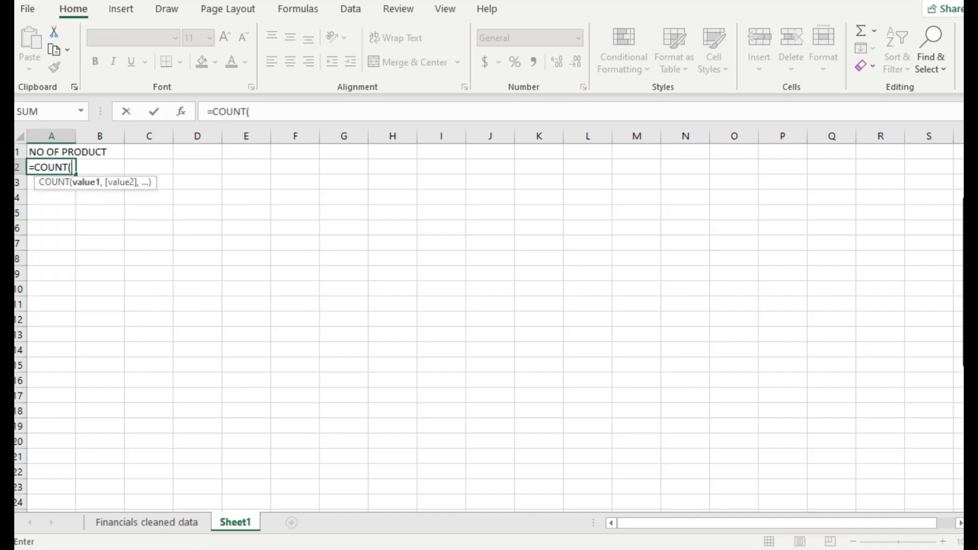
pyautogui.click(143, 524)
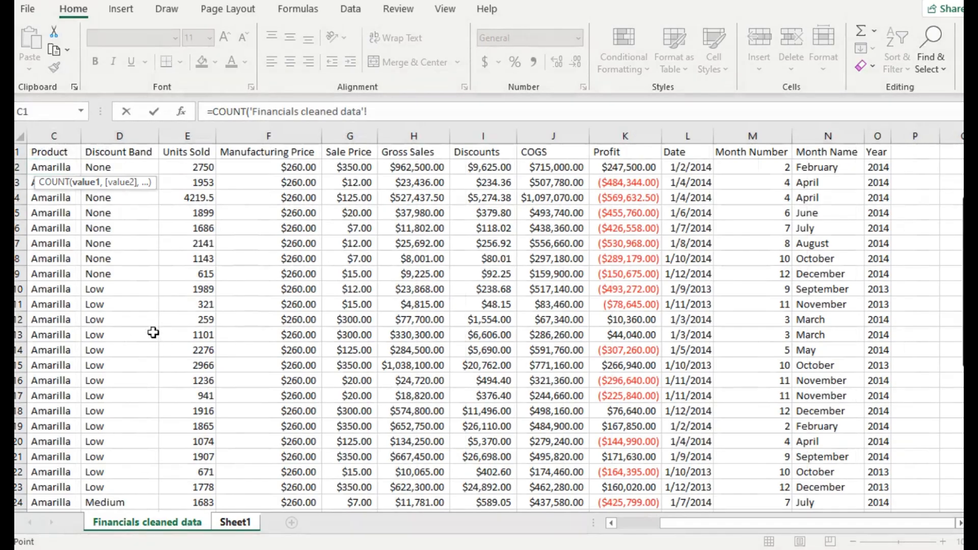
pyautogui.click(52, 169)
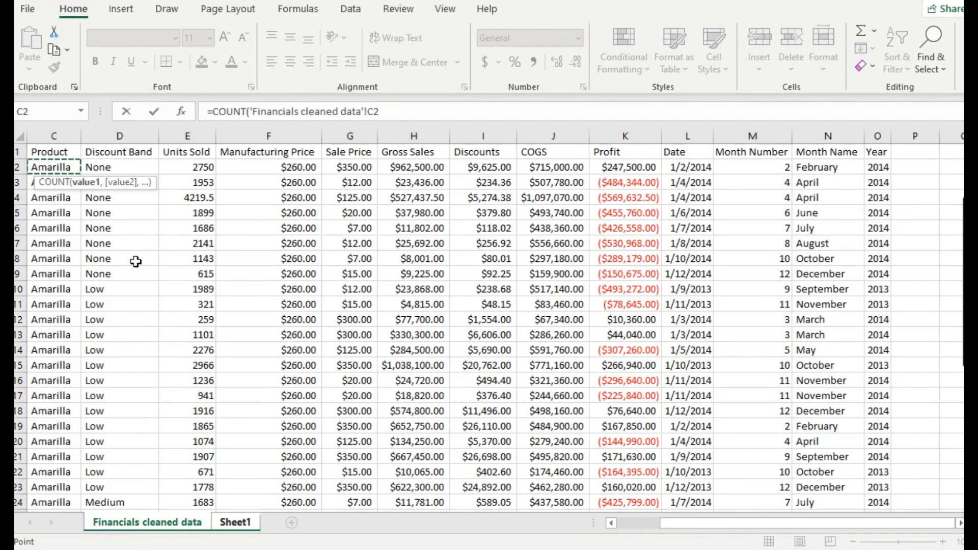
# Step: Turn the C2 reference into an extendable range and locate the last filled row of the Product column
pyautogui.scroll(-20, 101, 290)
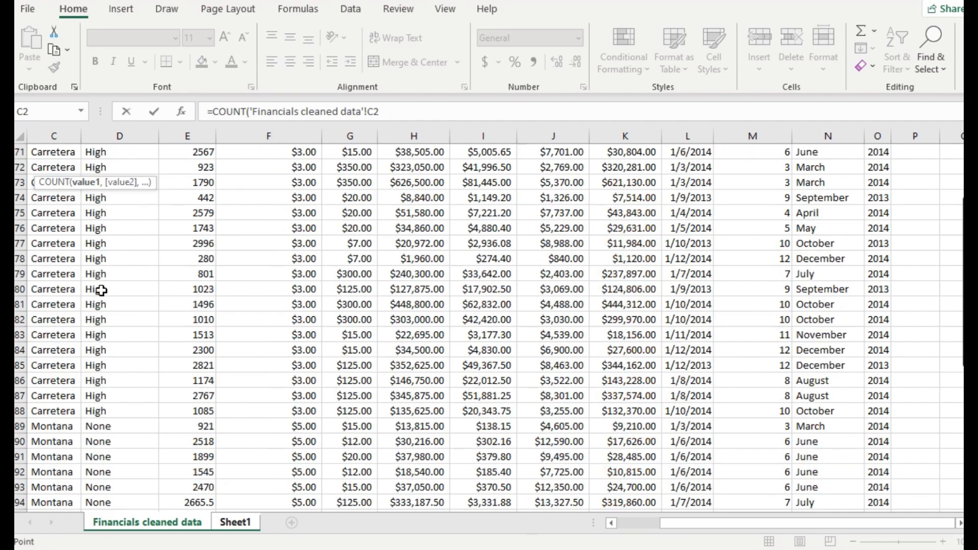
pyautogui.scroll(-20, 101, 290)
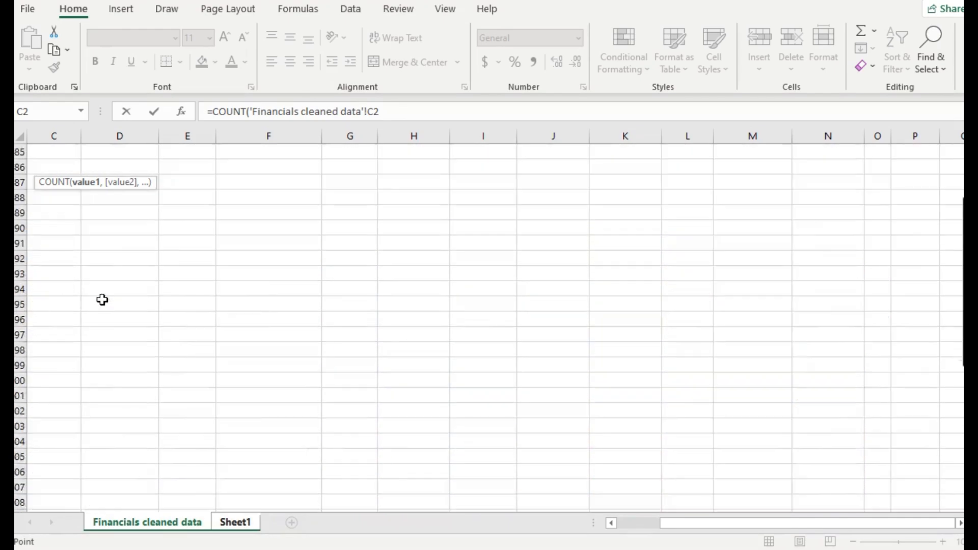
pyautogui.scroll(20, 102, 299)
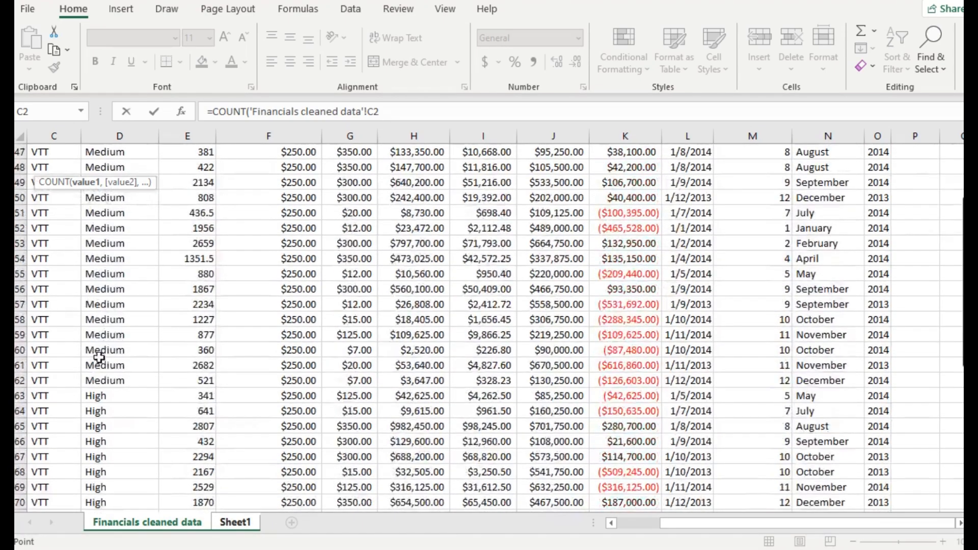
pyautogui.scroll(-7, 99, 359)
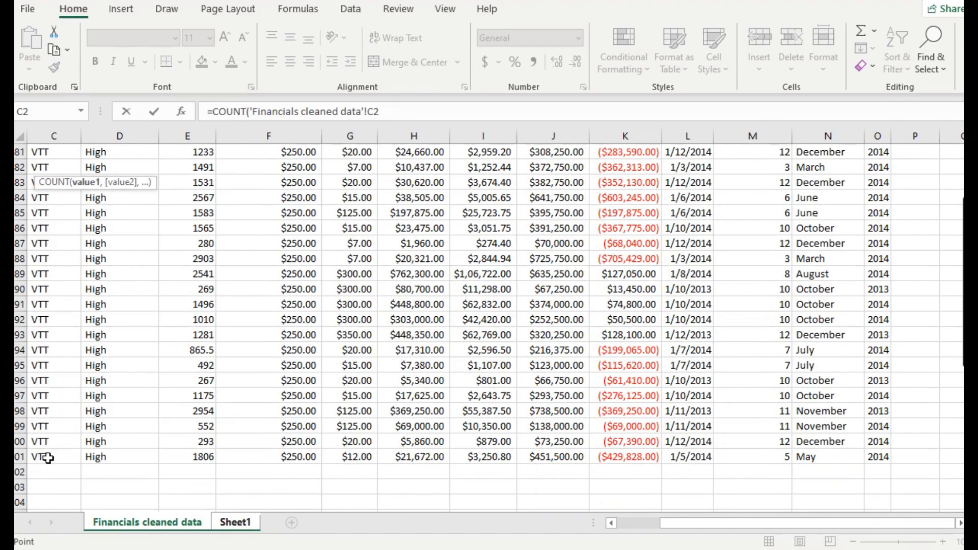
pyautogui.press('F8')
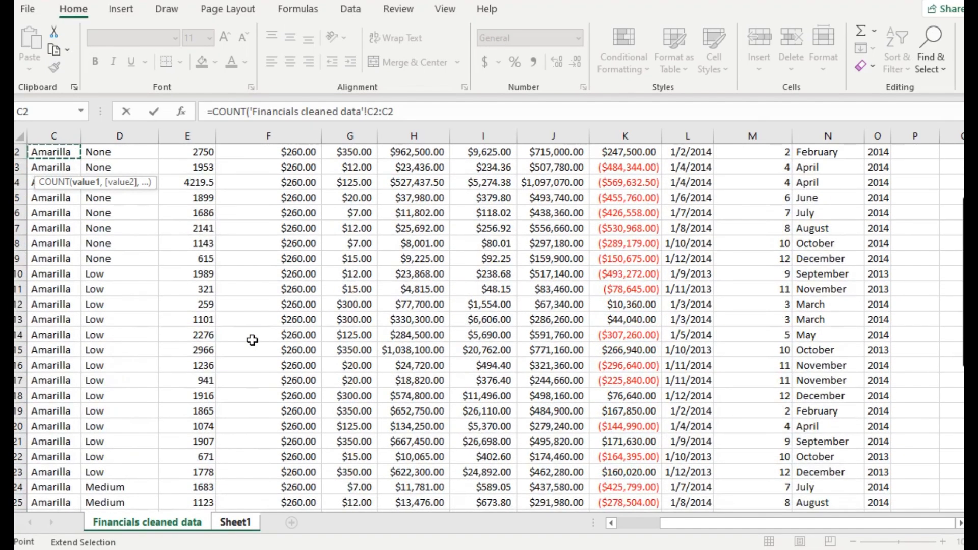
pyautogui.scroll(-20, 252, 339)
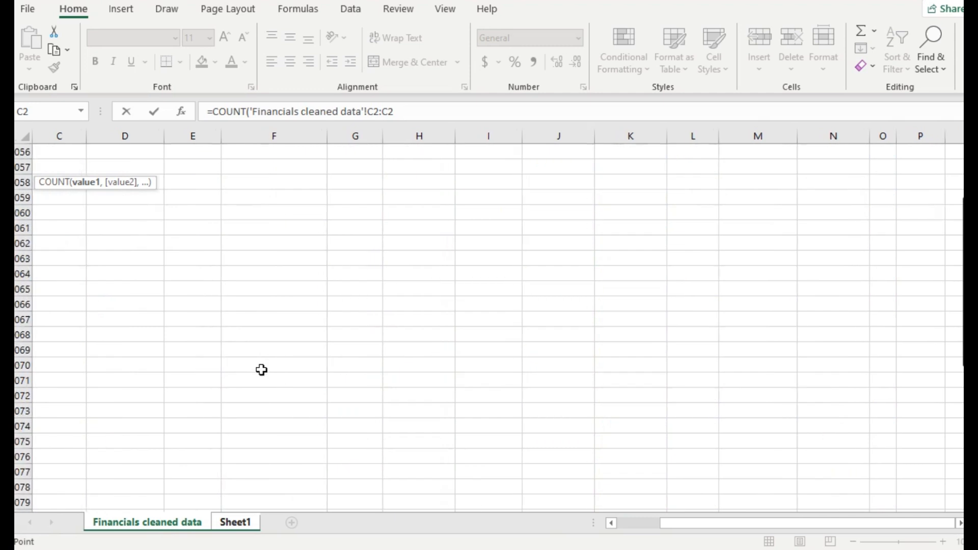
pyautogui.scroll(20, 261, 370)
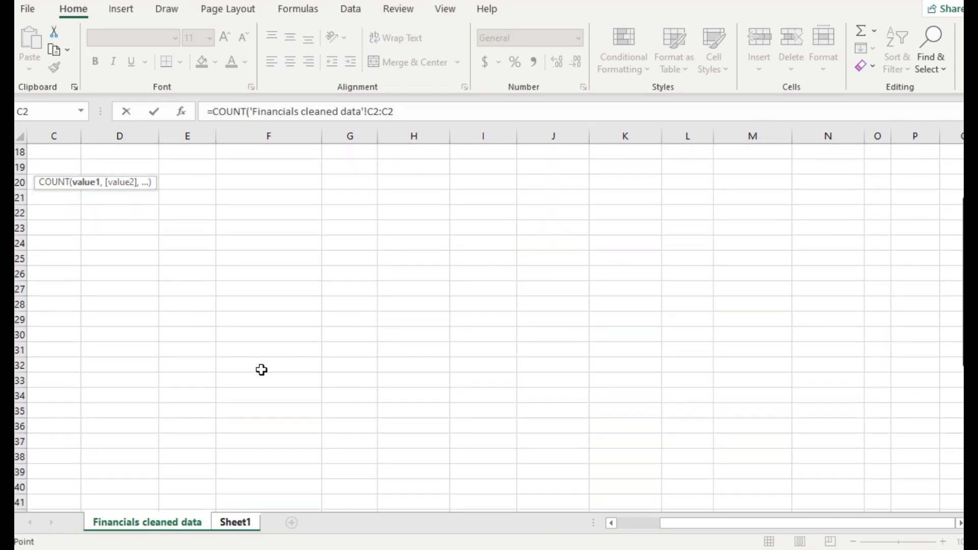
pyautogui.scroll(12, 262, 370)
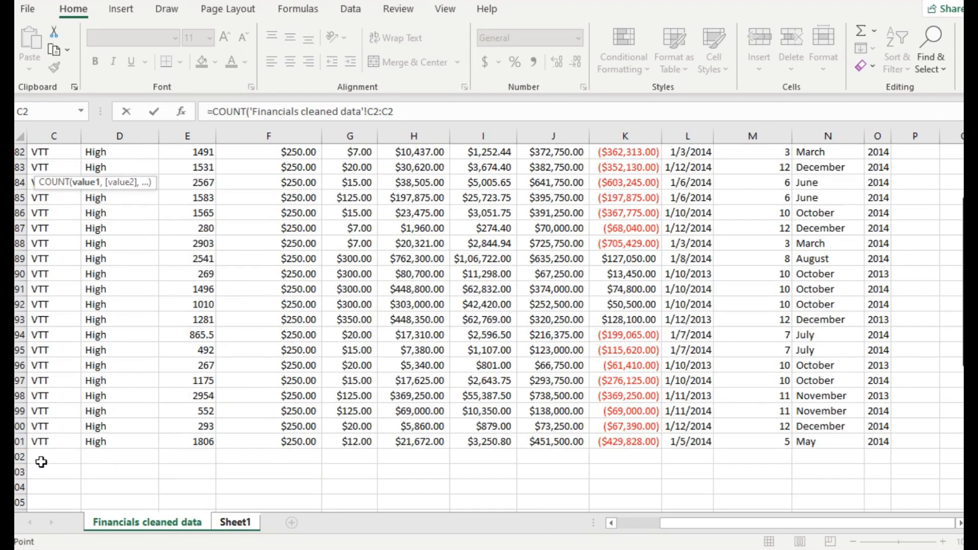
# Step: Complete the formula as =COUNT('Financials cleaned data'!C2:C701) and select cell A2 to check it
pyautogui.click(418, 117)
pyautogui.press('BackSpace')
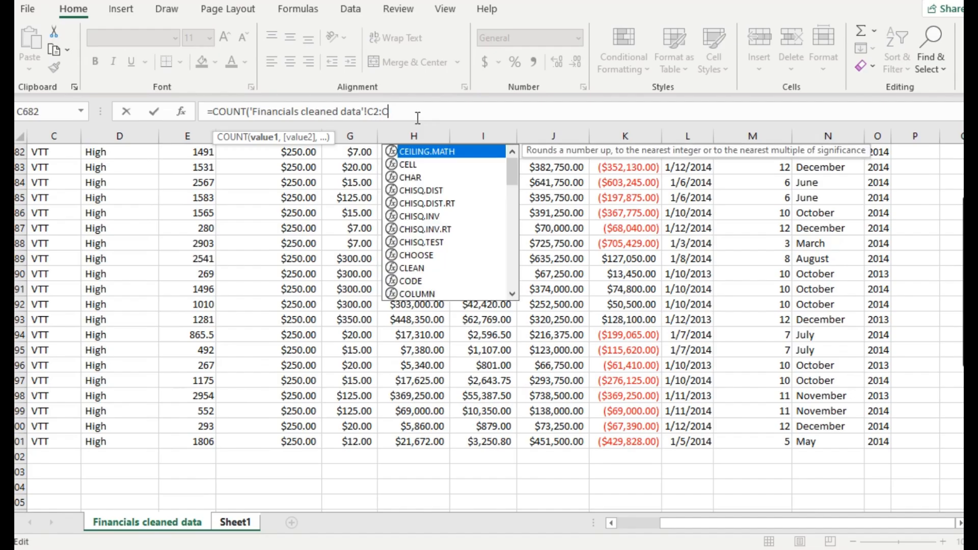
pyautogui.write('701')
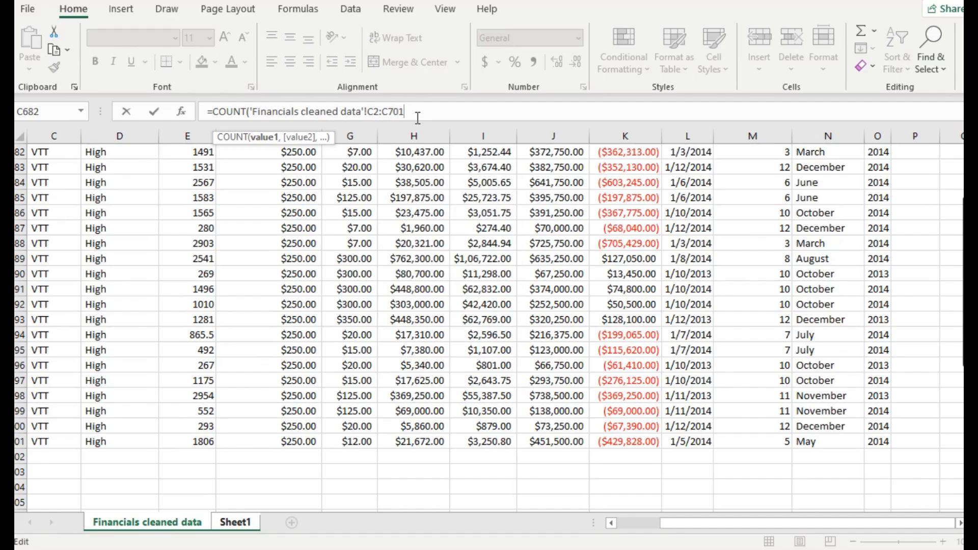
pyautogui.write(')')
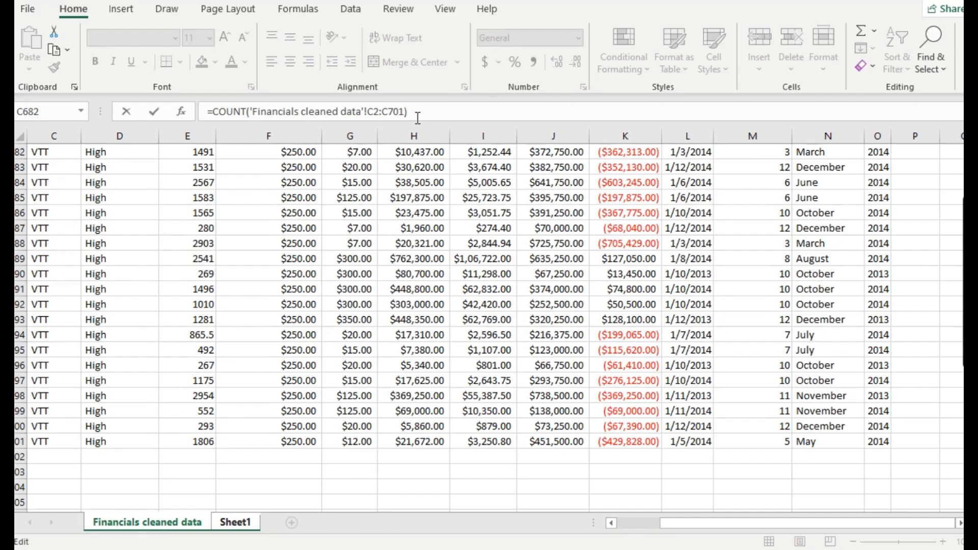
pyautogui.press('Return')
pyautogui.click(49, 167)
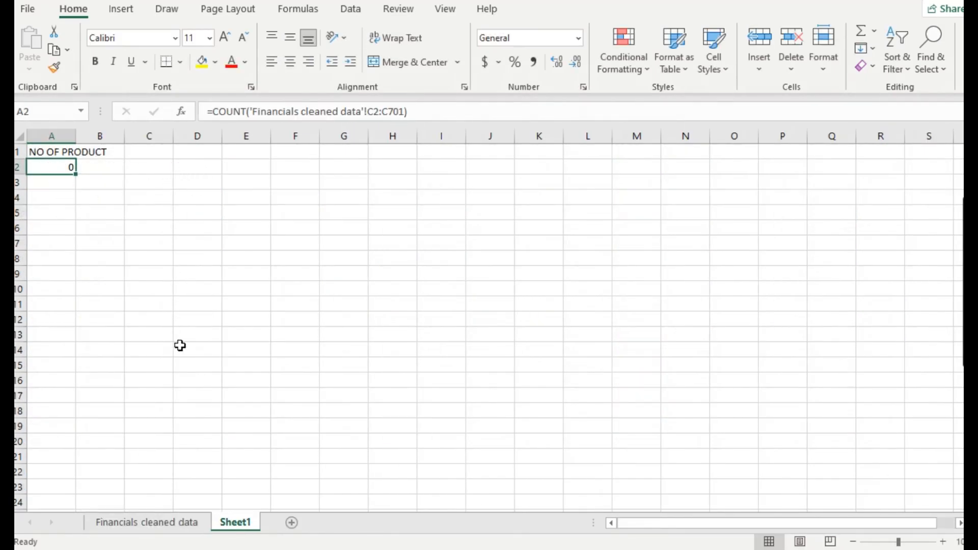
# Step: Return to the Financials cleaned data sheet and examine its first rows from the Segment column onward
pyautogui.click(136, 519)
pyautogui.scroll(10, 158, 286)
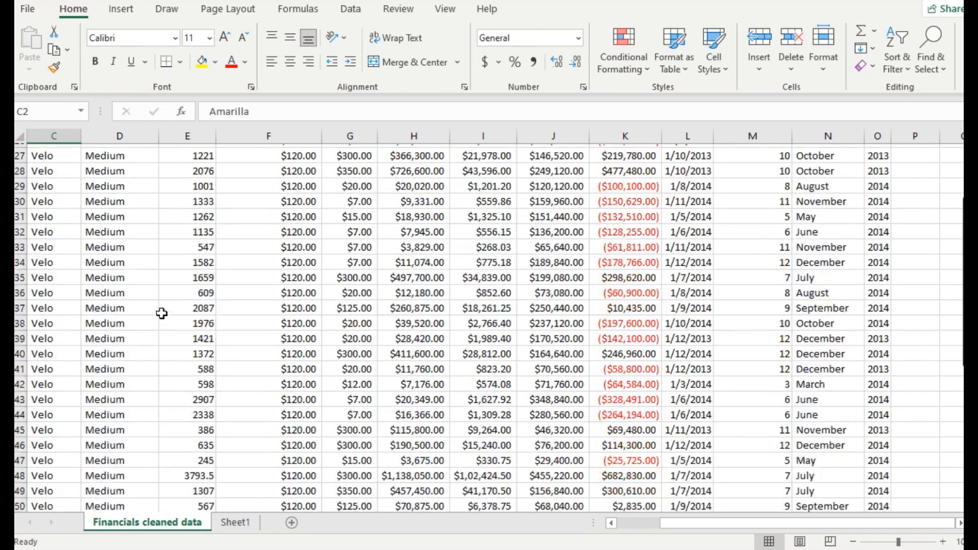
pyautogui.scroll(20, 162, 312)
pyautogui.moveTo(804, 524); pyautogui.dragTo(662, 544)
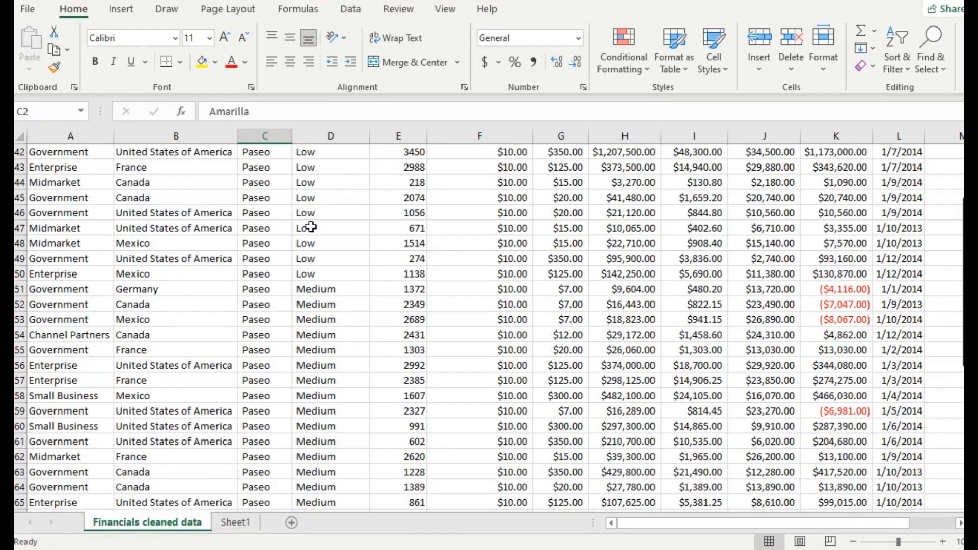
pyautogui.scroll(14, 311, 228)
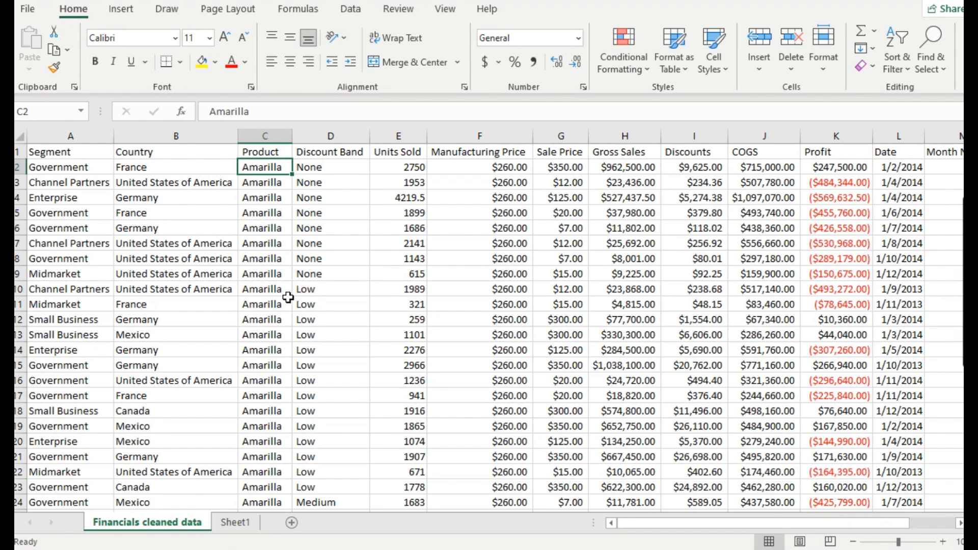
# Step: Change the COUNT formula in cell A2 of Sheet1 to cover the Units Sold range E2:E701 and reselect the cell to check it
pyautogui.click(302, 256)
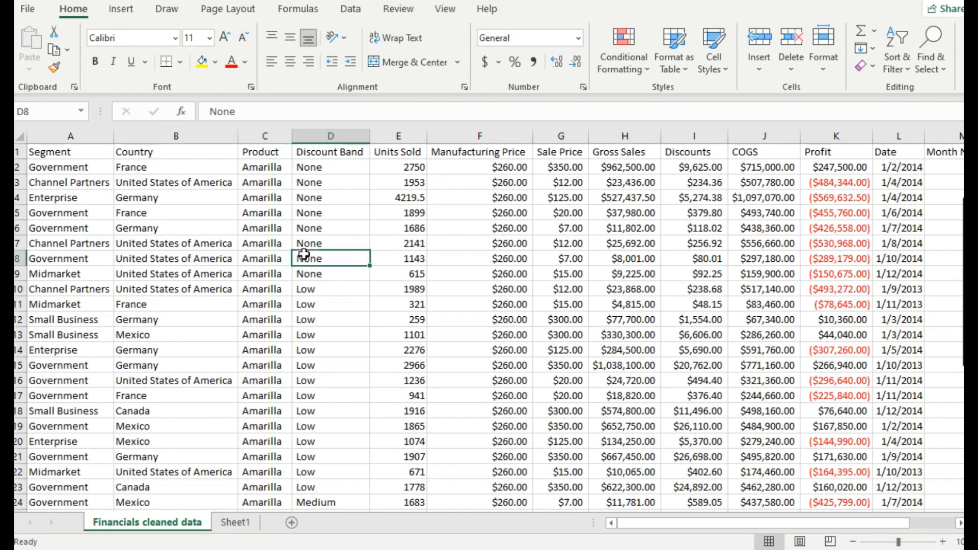
pyautogui.click(422, 165)
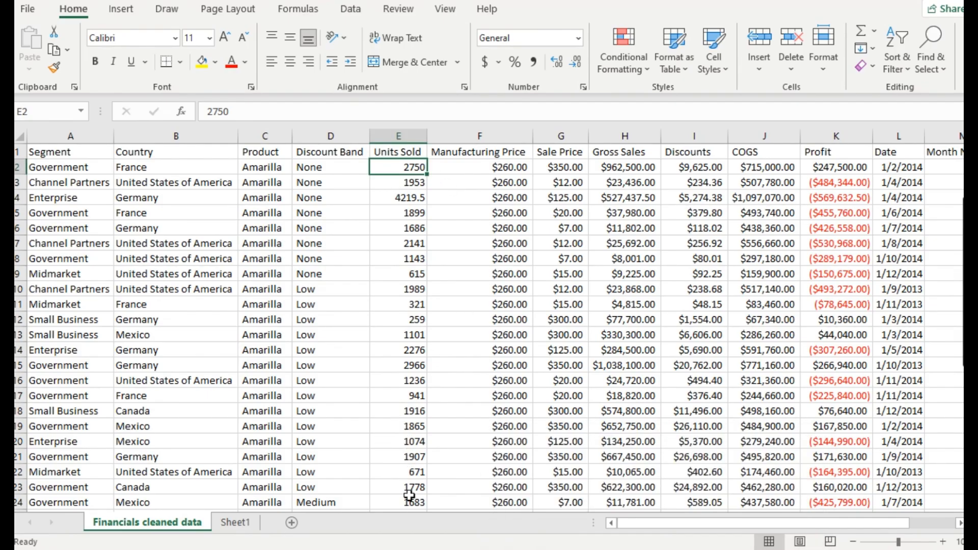
pyautogui.click(239, 530)
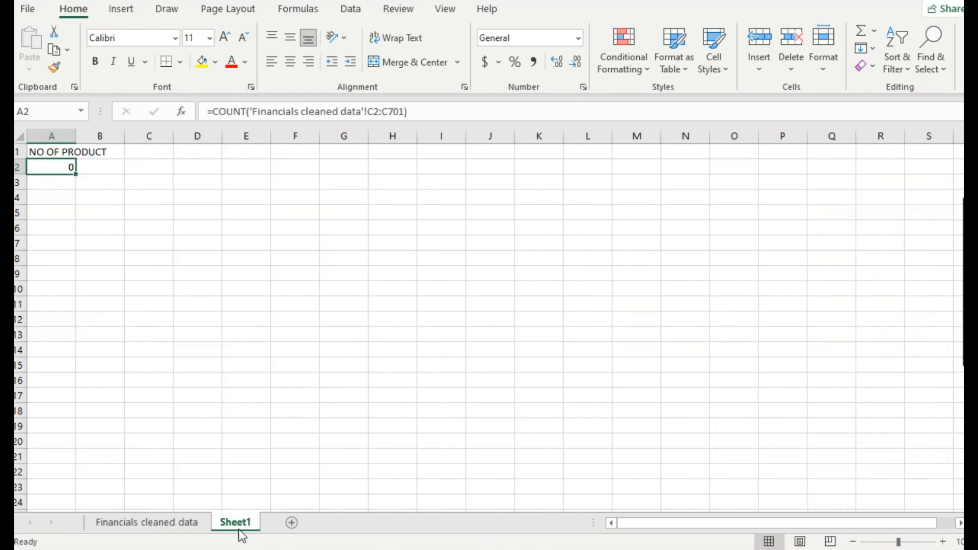
pyautogui.click(374, 112)
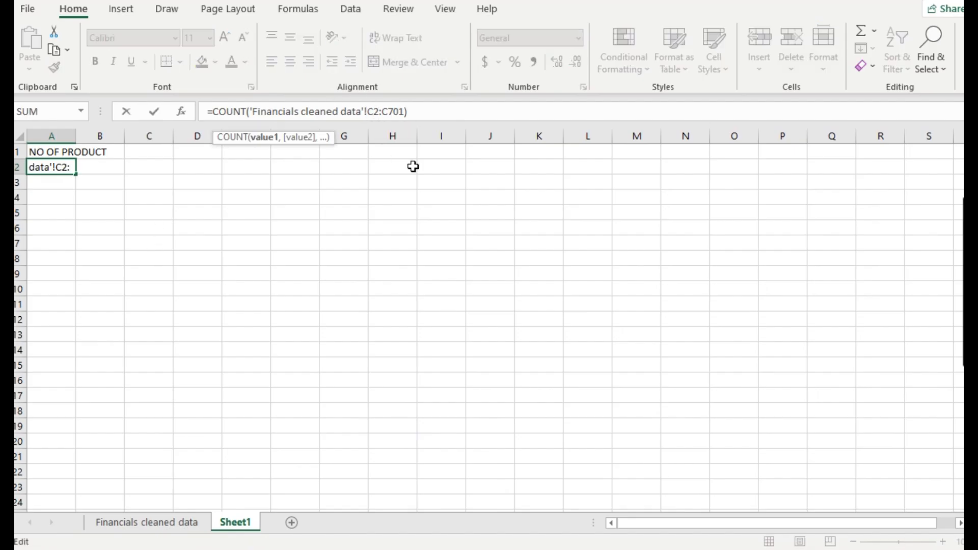
pyautogui.press('BackSpace')
pyautogui.write('E')
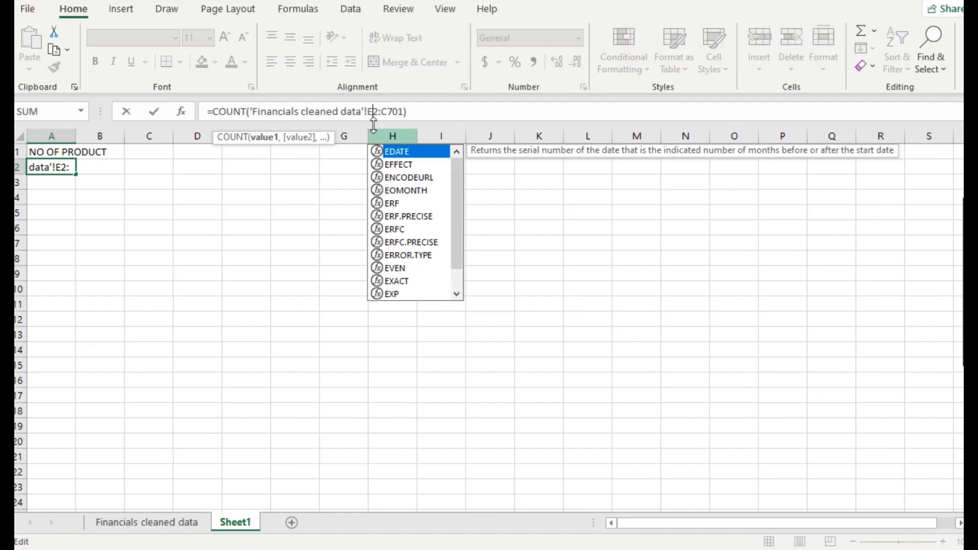
pyautogui.click(389, 113)
pyautogui.press('BackSpace')
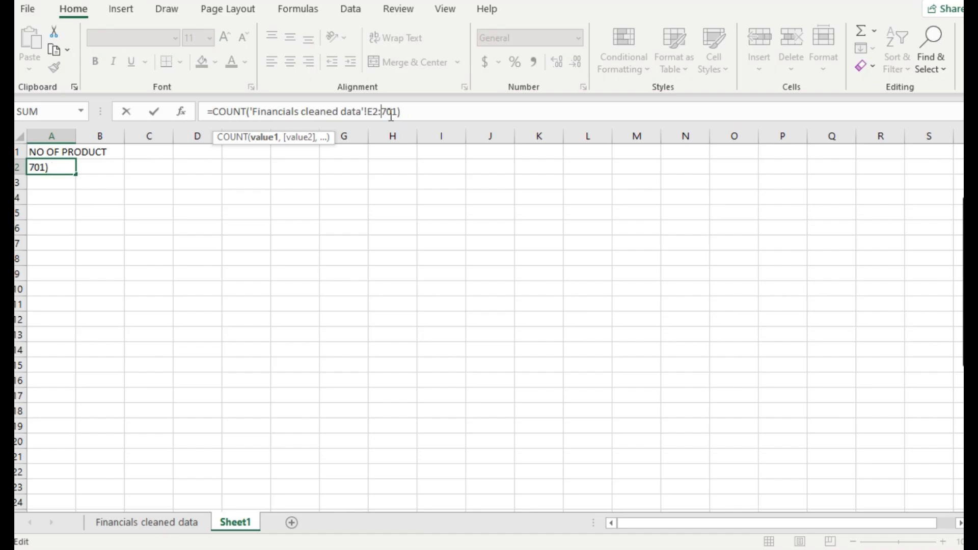
pyautogui.write('E')
pyautogui.press('Return')
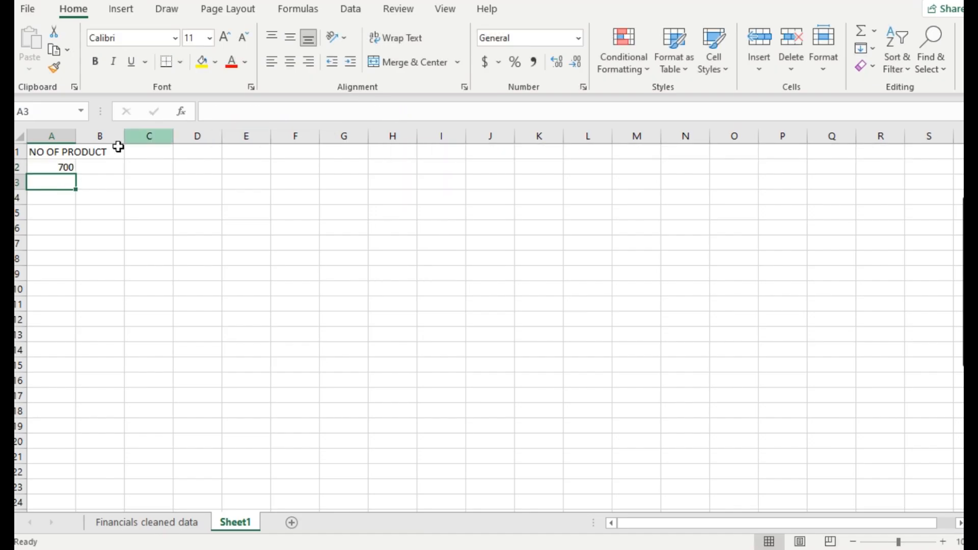
pyautogui.click(49, 170)
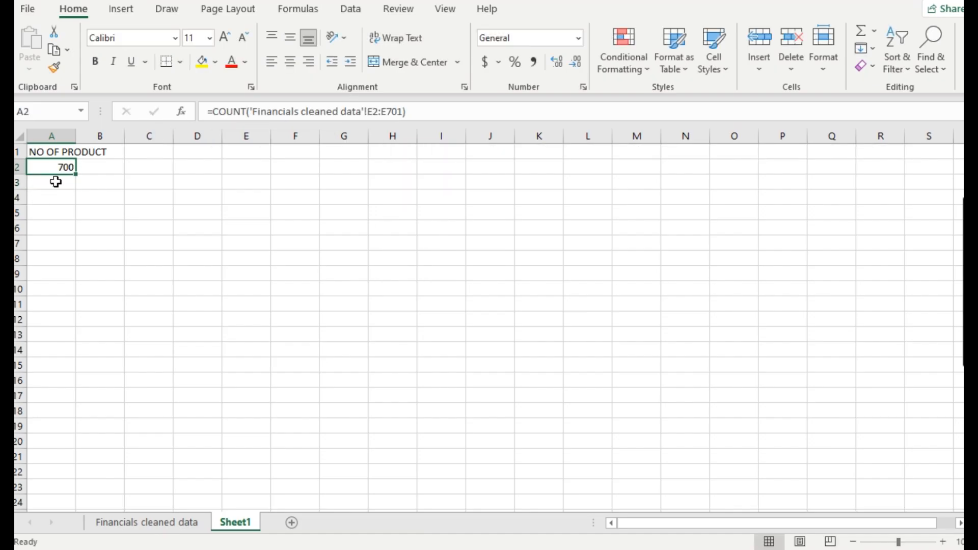
# Step: Revisit the Financials cleaned data sheet, and switch to PowerPoint to read the COUNT and TYPES OF COUNT slides
pyautogui.click(147, 526)
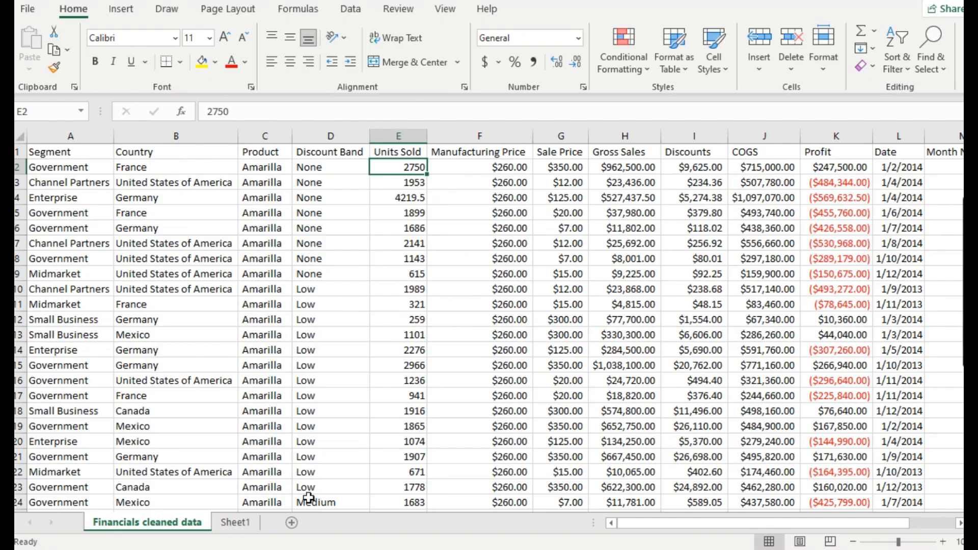
pyautogui.click(224, 529)
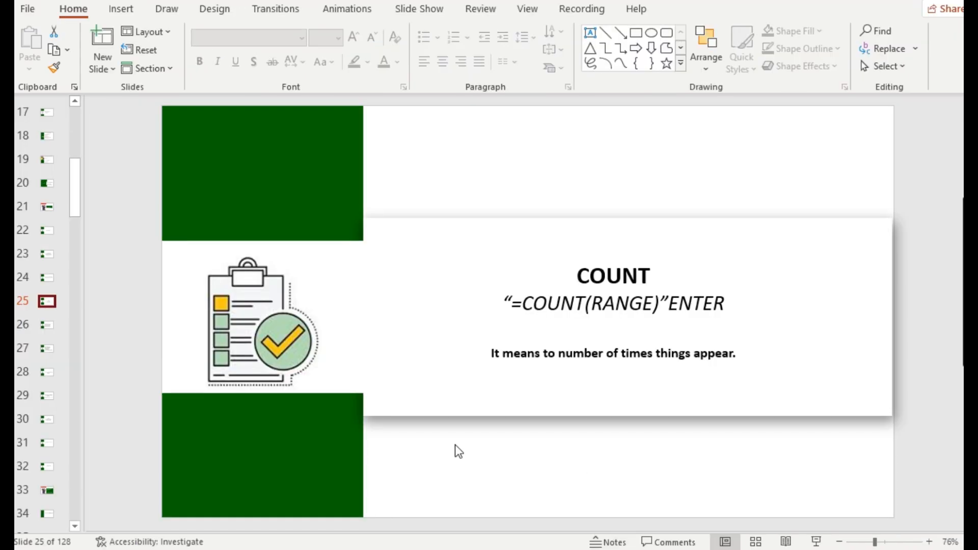
pyautogui.scroll(-1, 455, 445)
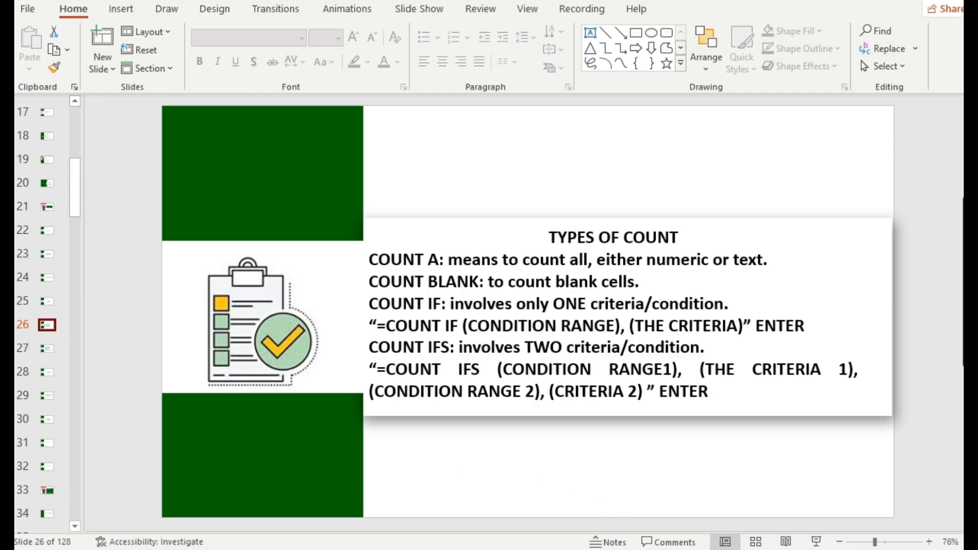
# Step: Switch to Sheet1 of the Financials cleaned data workbook and change the formula range in cell A2 to the Product column, C2:C701
pyautogui.moveTo(657, 549)
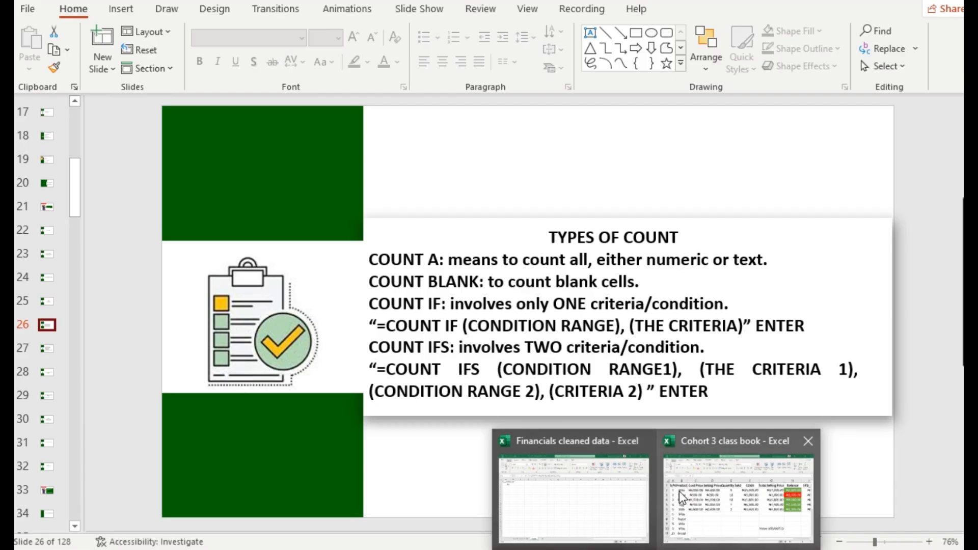
pyautogui.moveTo(702, 491)
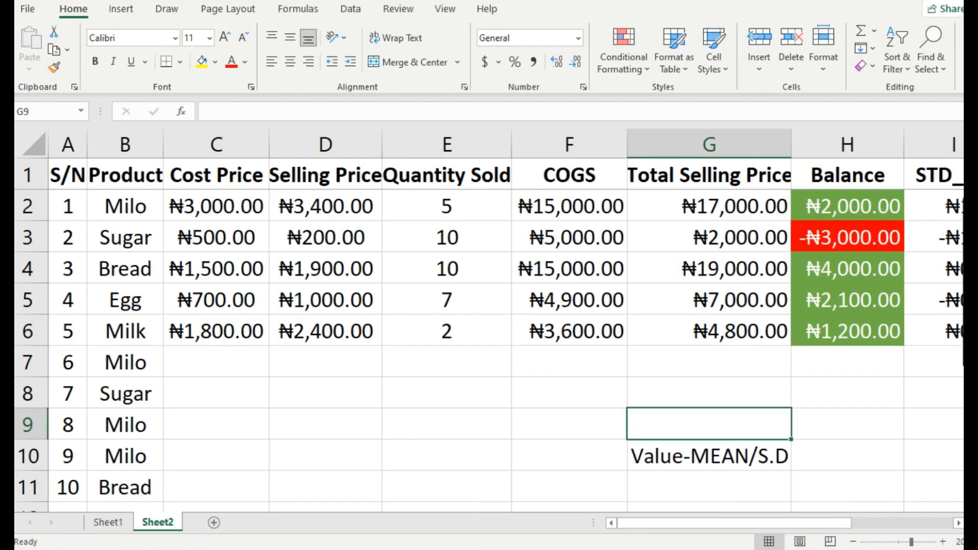
pyautogui.click(581, 483)
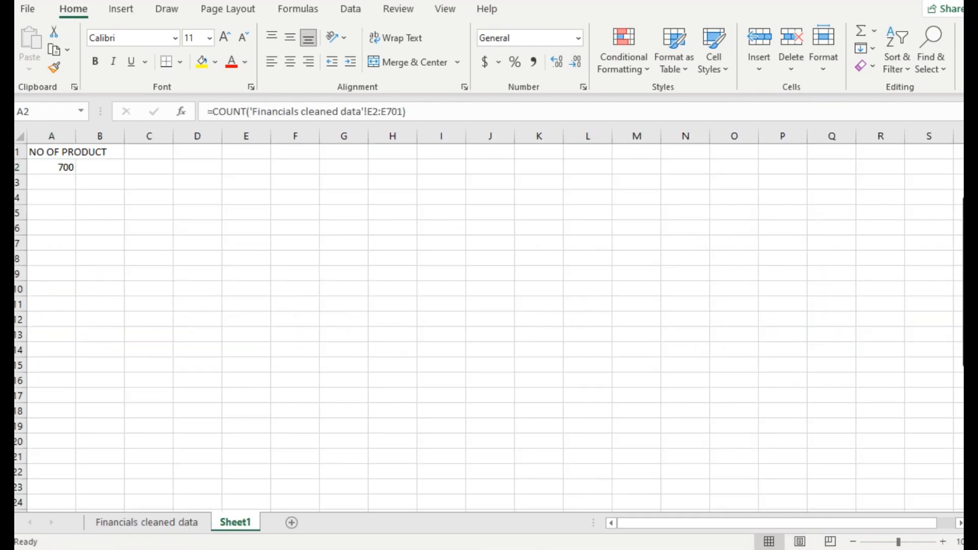
pyautogui.moveTo(622, 549)
pyautogui.click(574, 497)
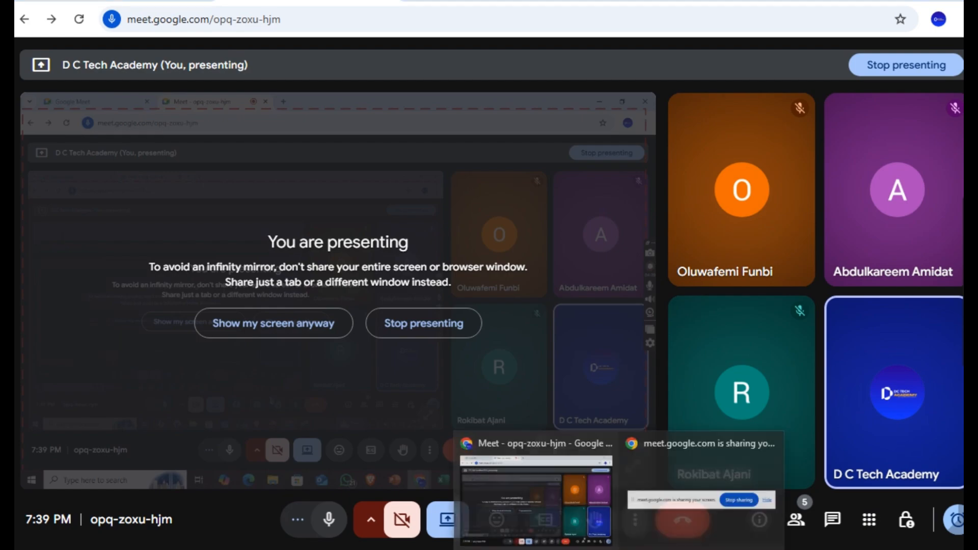
pyautogui.click(606, 510)
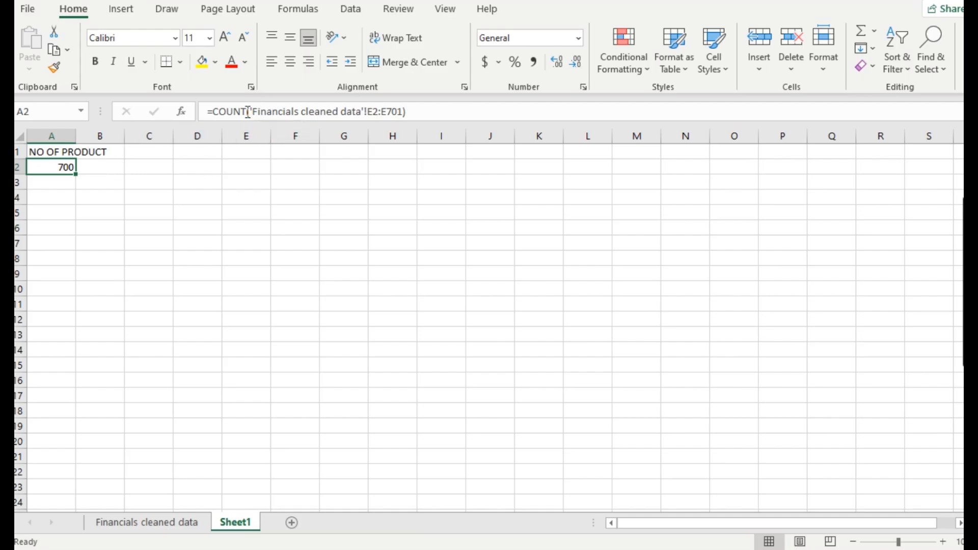
pyautogui.click(378, 112)
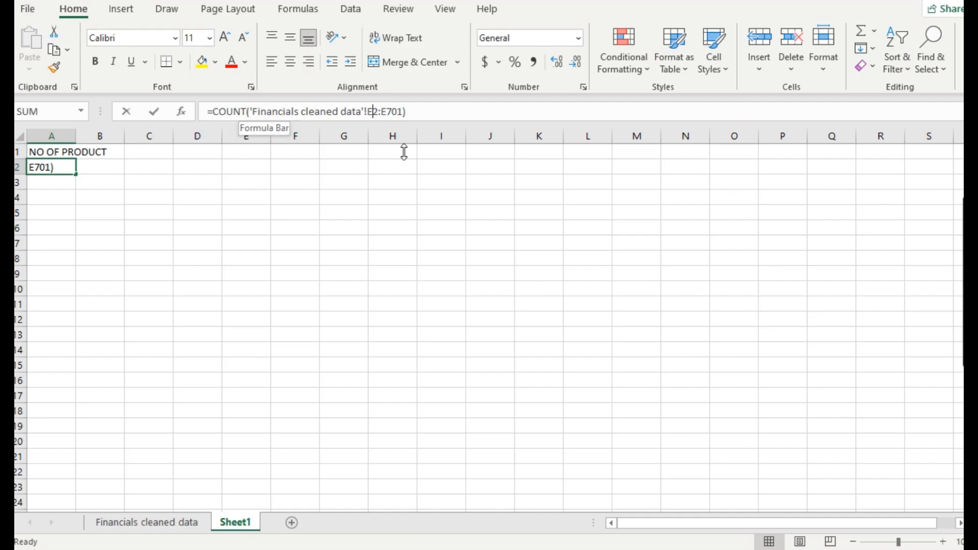
pyautogui.press('Left')
pyautogui.press('Left')
pyautogui.press('BackSpace')
pyautogui.write('C')
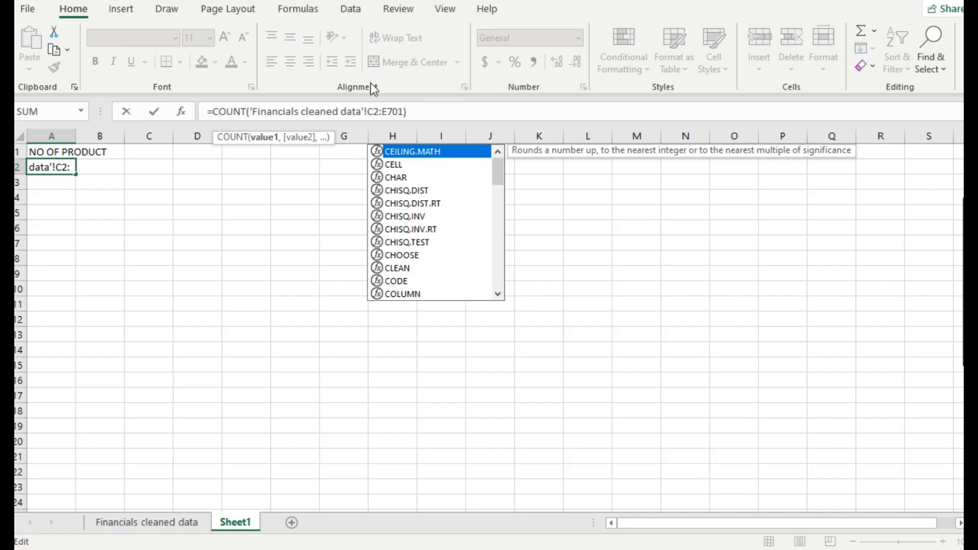
pyautogui.click(387, 112)
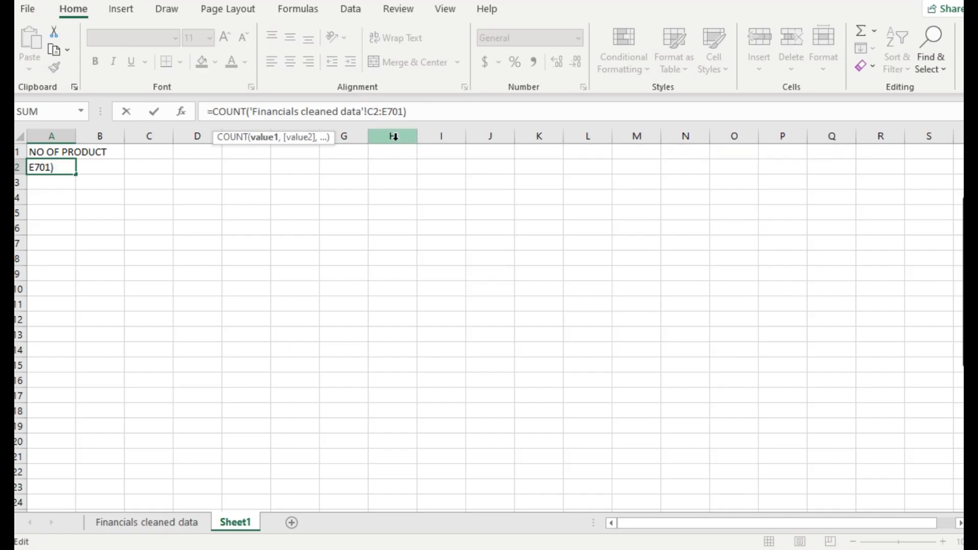
pyautogui.press('BackSpace')
pyautogui.write('C')
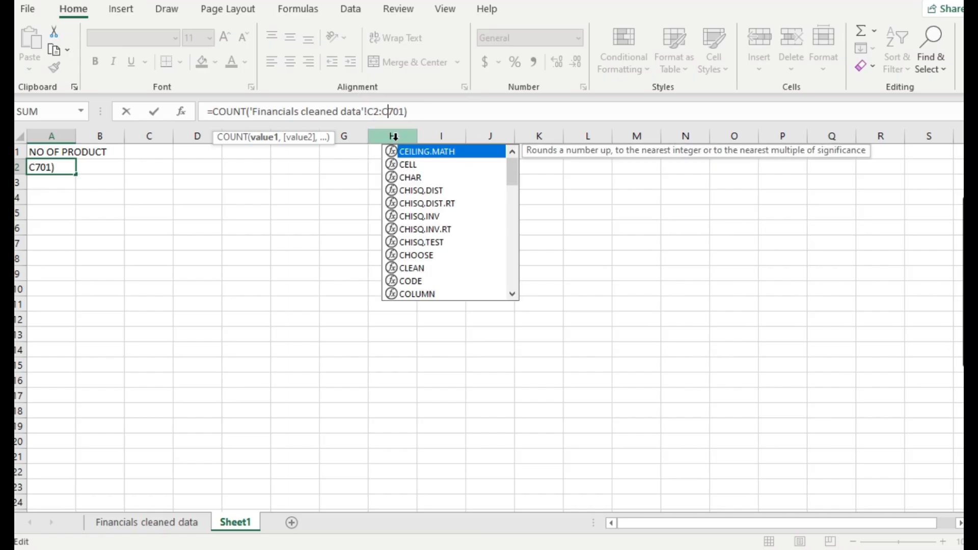
# Step: Replace COUNT with COUNTA in the cell A2 formula, giving =COUNTA('Financials cleaned data'!C2:C701), and reselect the cell to check it
pyautogui.click(243, 111)
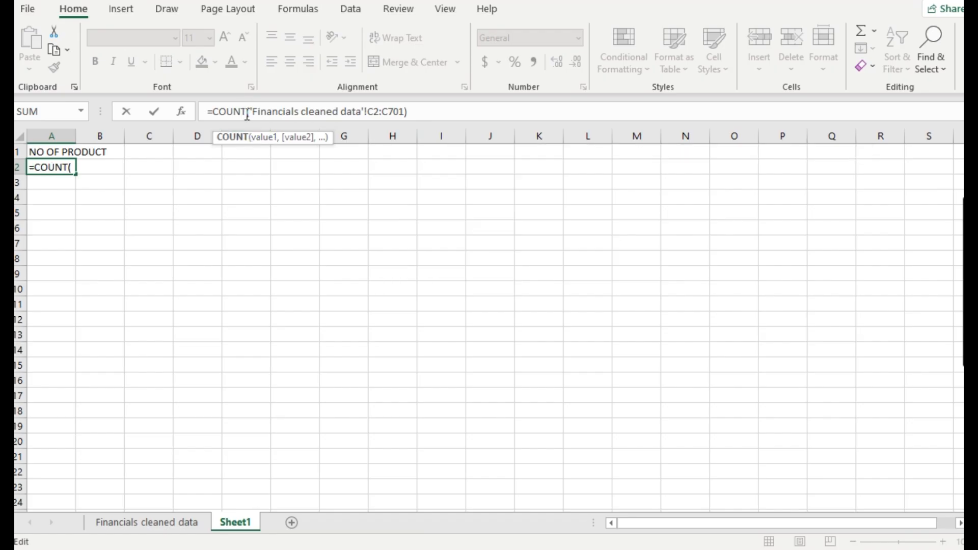
pyautogui.write('A')
pyautogui.press('Return')
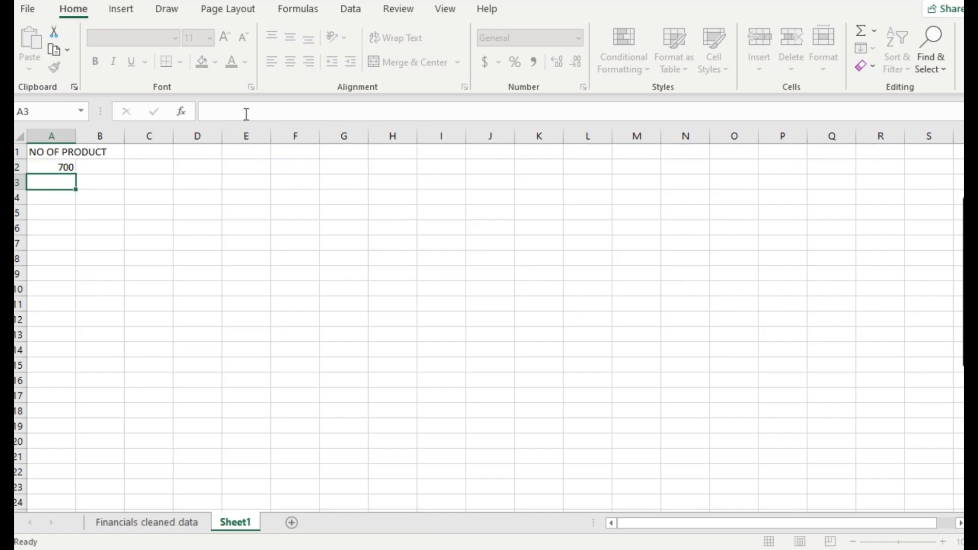
pyautogui.click(57, 166)
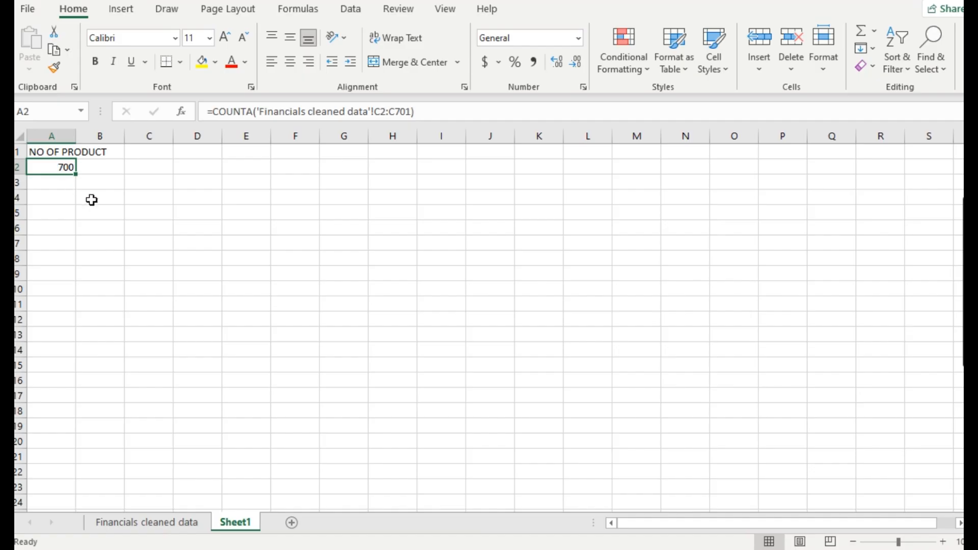
# Step: Switch to Sheet2 of the Cohort 3 class book workbook and enter =COUNTBLANK(C2:C11) in cell E9 to count the empty Cost Price cells
pyautogui.hotkey('alt', 'Tab')
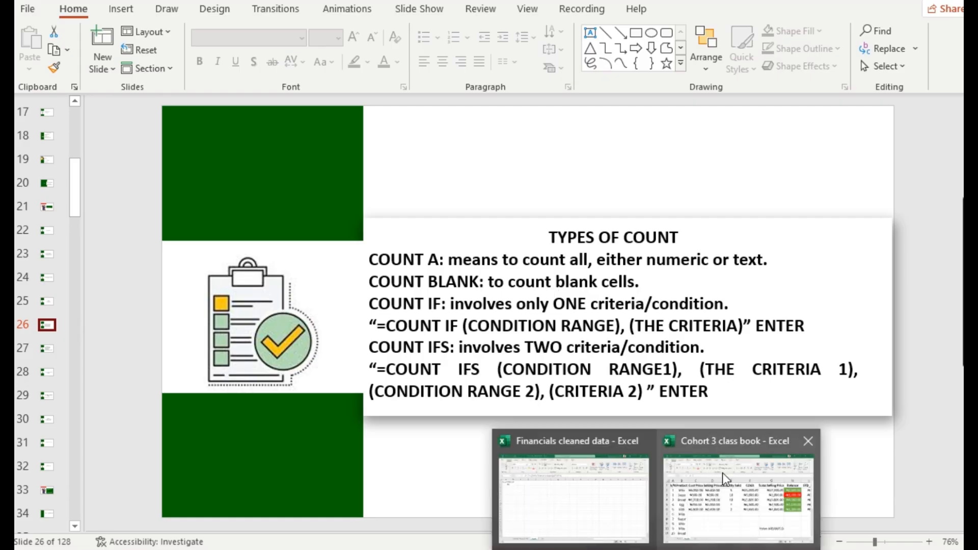
pyautogui.click(722, 473)
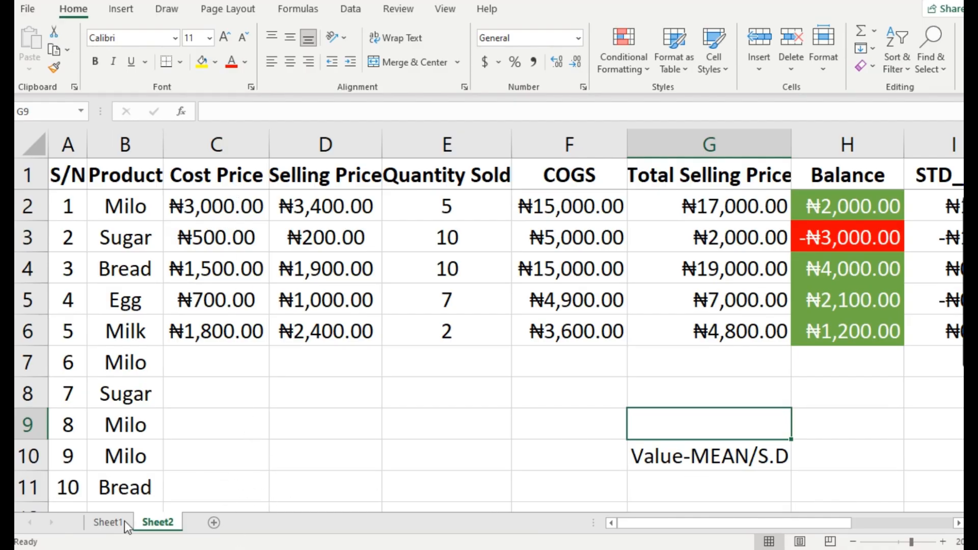
pyautogui.click(381, 460)
pyautogui.moveTo(383, 460); pyautogui.dragTo(385, 460)
pyautogui.click(384, 429)
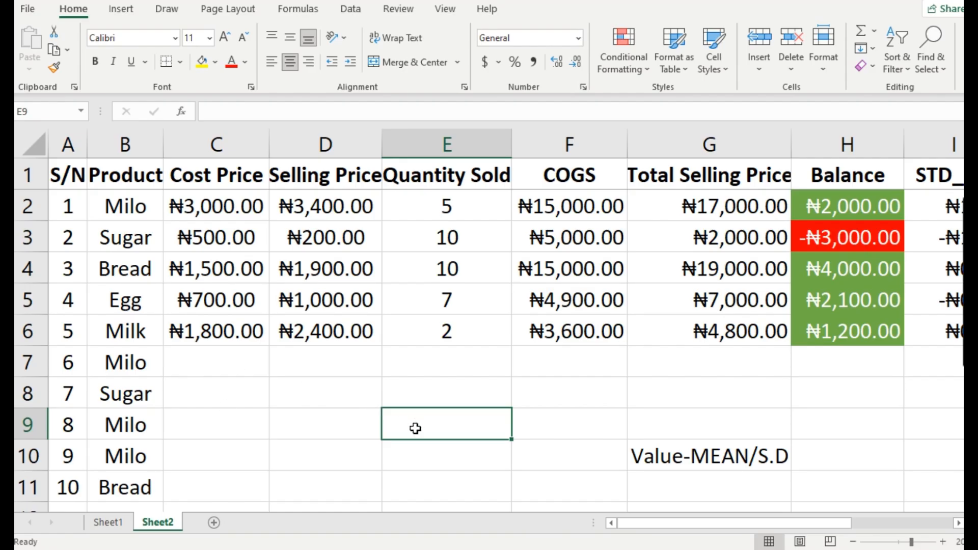
pyautogui.write('=C')
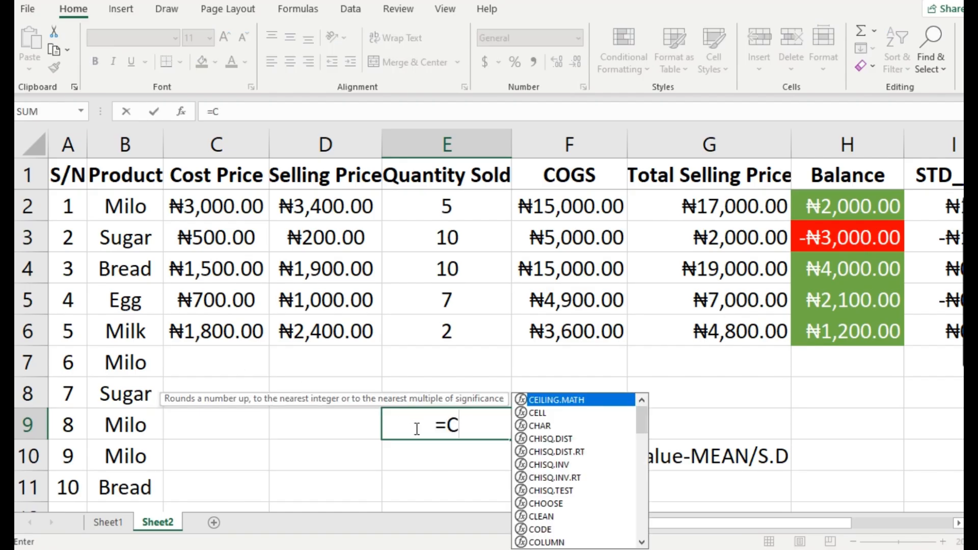
pyautogui.write('OUNTB')
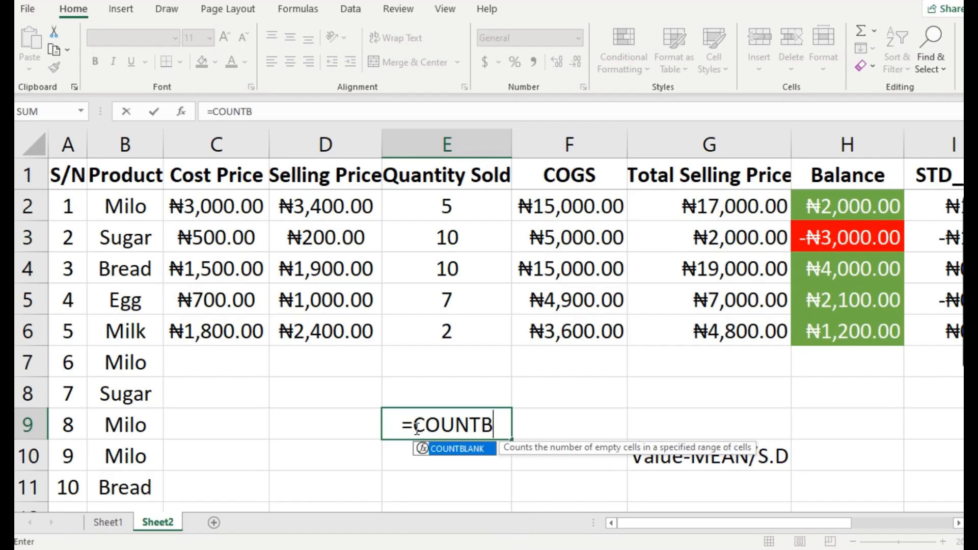
pyautogui.write('LANK')
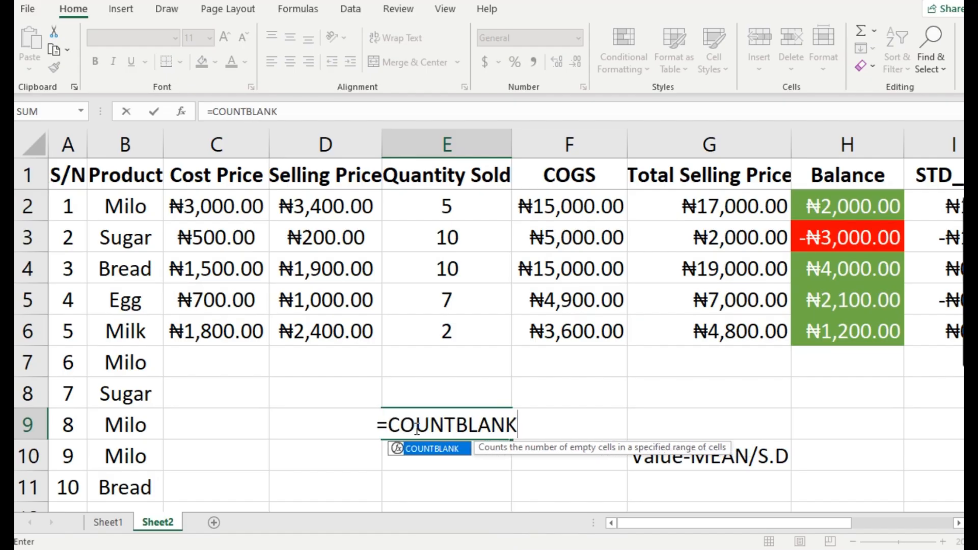
pyautogui.write('(')
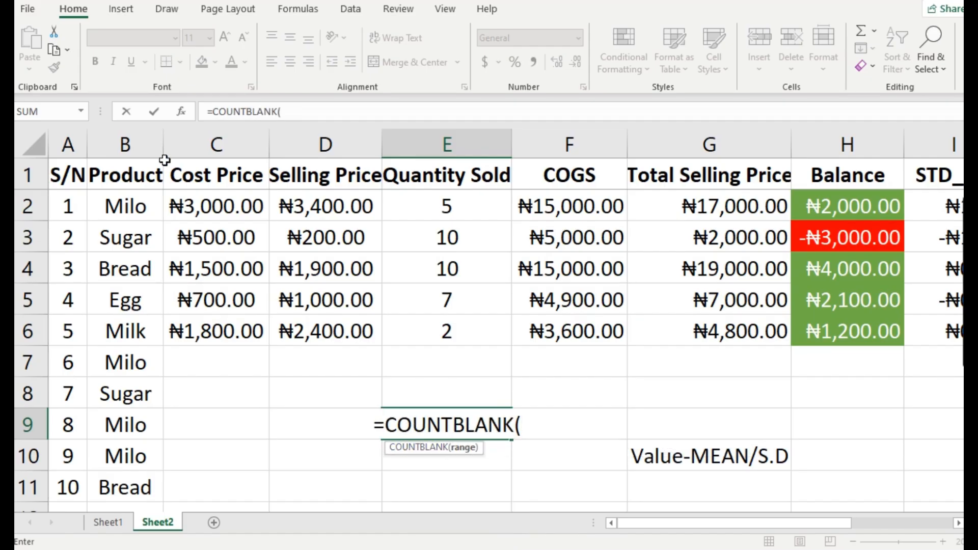
pyautogui.moveTo(213, 207); pyautogui.dragTo(232, 497)
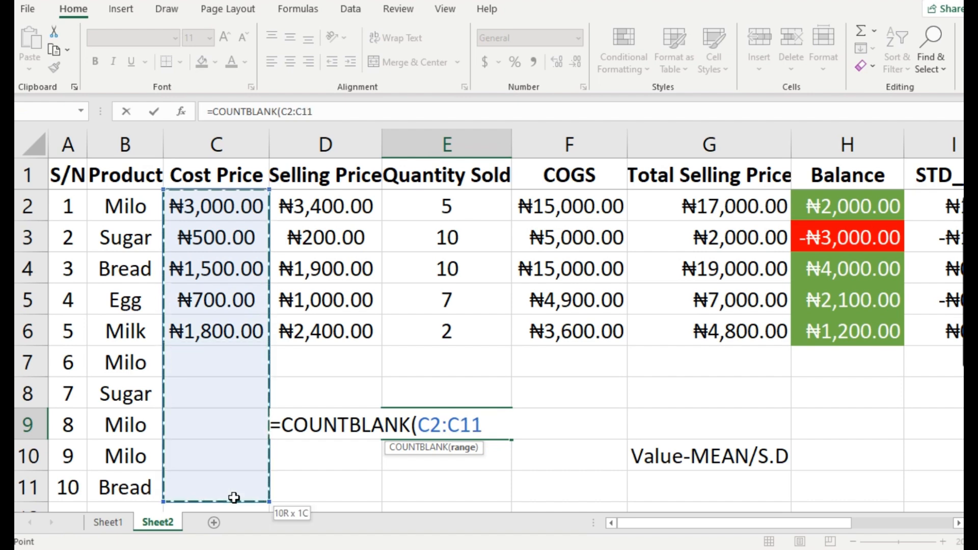
pyautogui.write(')')
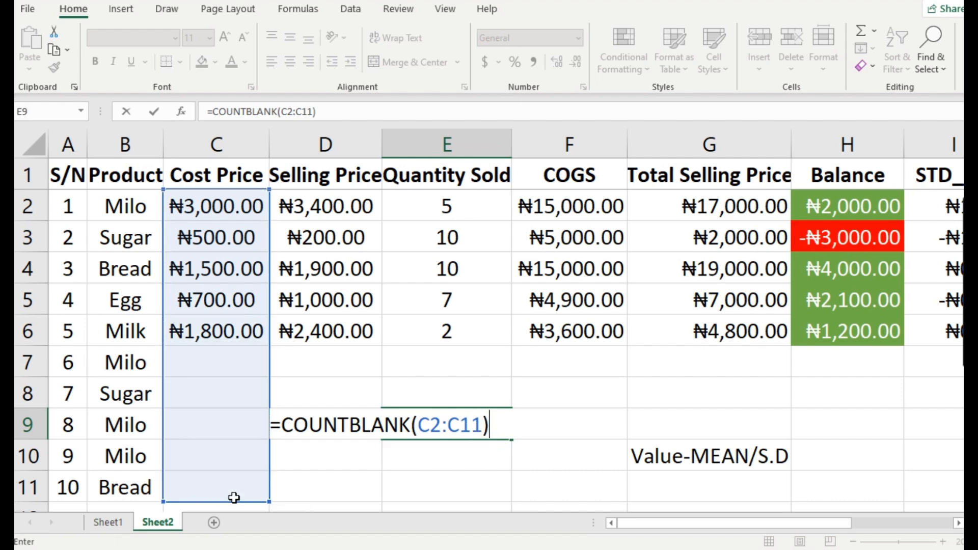
pyautogui.press('Return')
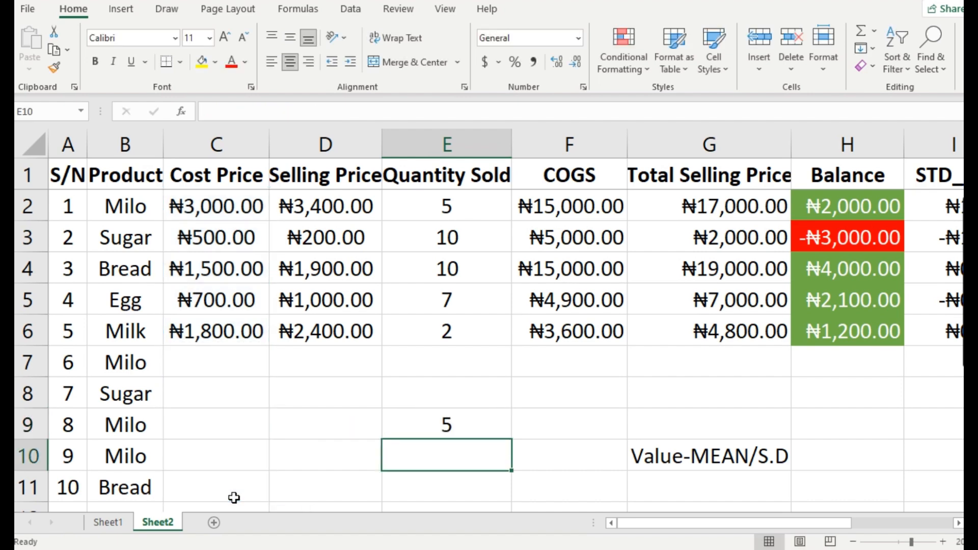
# Step: Check the blank count against the empty Cost Price cells C7:C11, and switch back to the TYPES OF COUNT slide in PowerPoint
pyautogui.click(439, 418)
pyautogui.moveTo(197, 365); pyautogui.dragTo(209, 483)
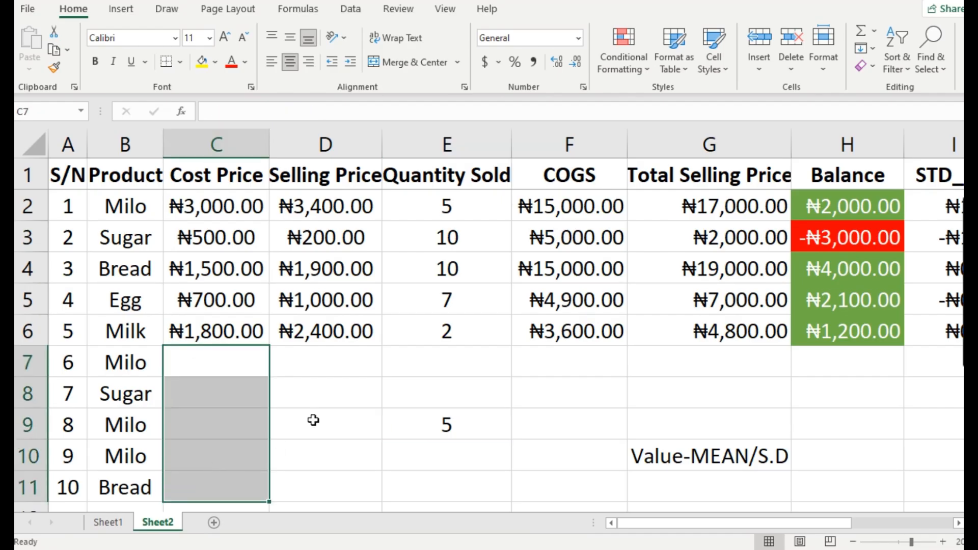
pyautogui.hotkey('alt', 'Tab')
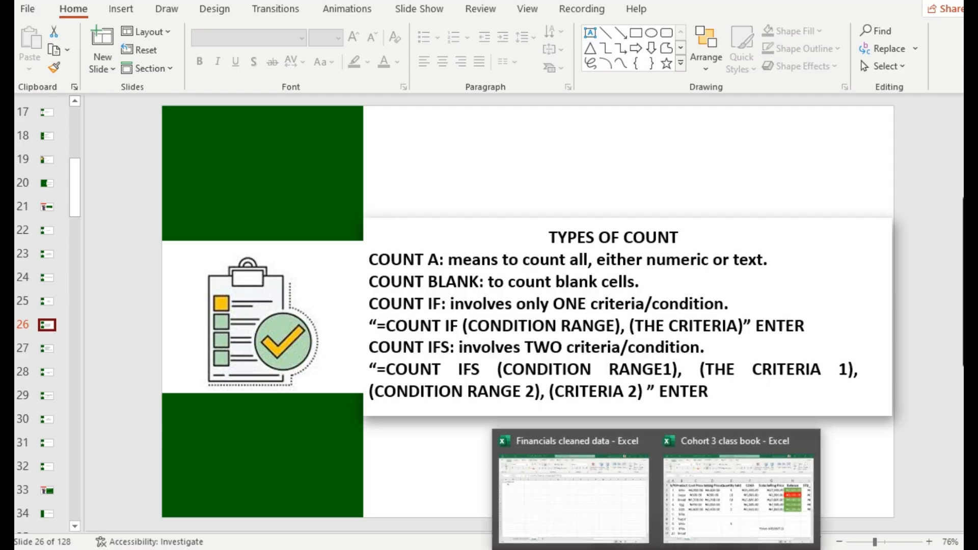
# Step: Switch from the PowerPoint slide to the Financials cleaned data workbook in Excel
pyautogui.moveTo(653, 549)
pyautogui.click(594, 524)
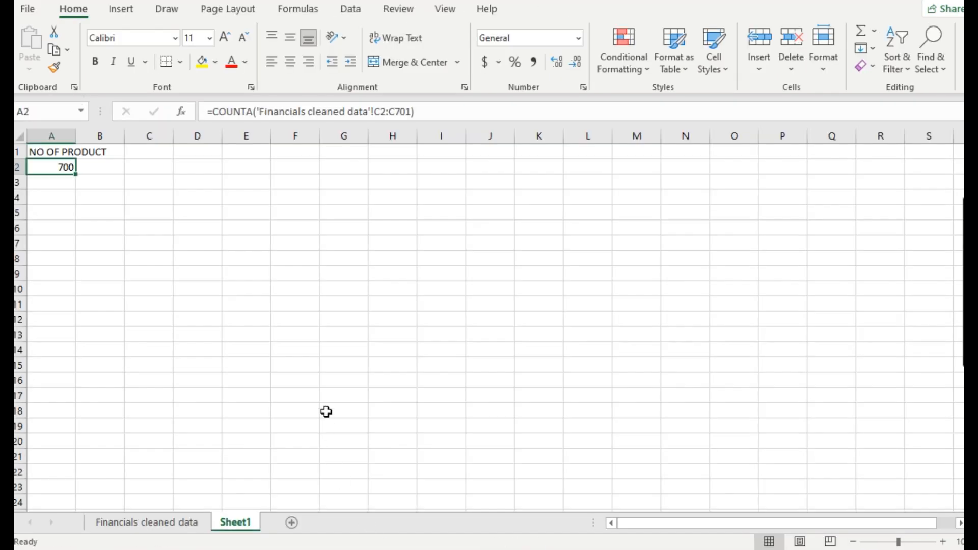
pyautogui.click(61, 183)
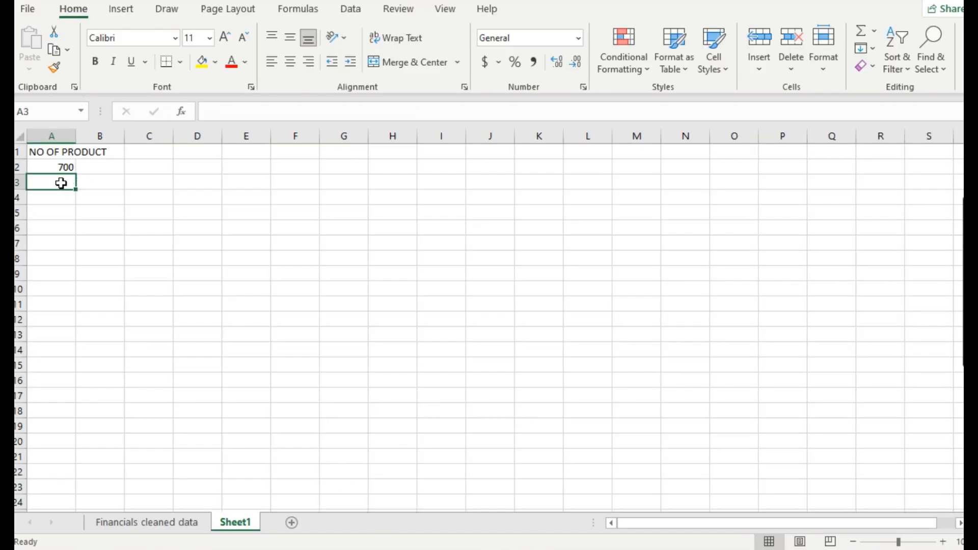
pyautogui.click(191, 166)
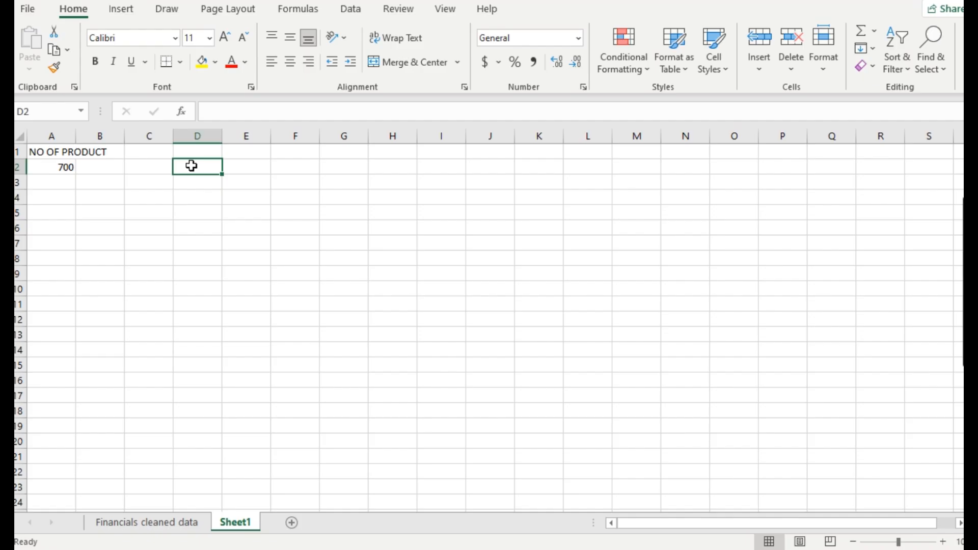
pyautogui.write('A')
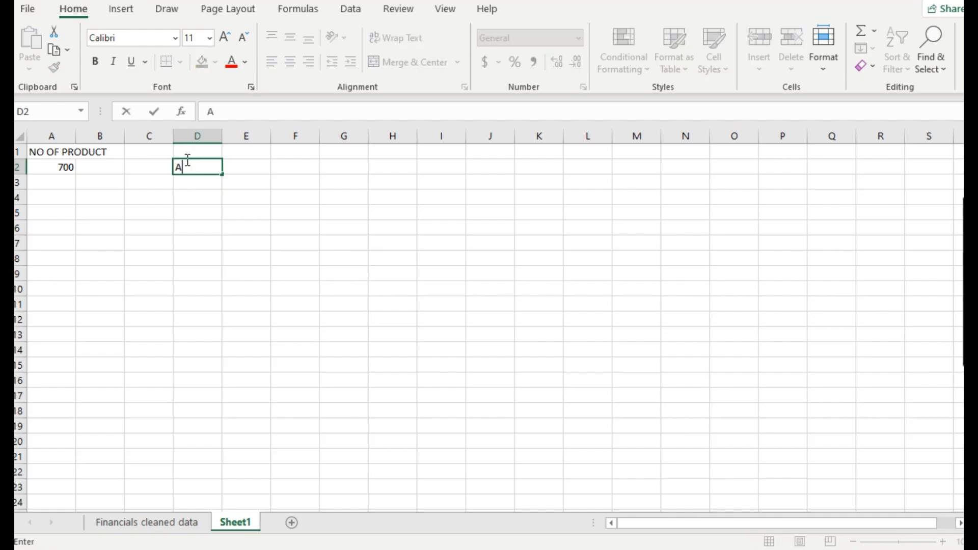
pyautogui.write('MARILLA')
pyautogui.press('Return')
pyautogui.click(171, 530)
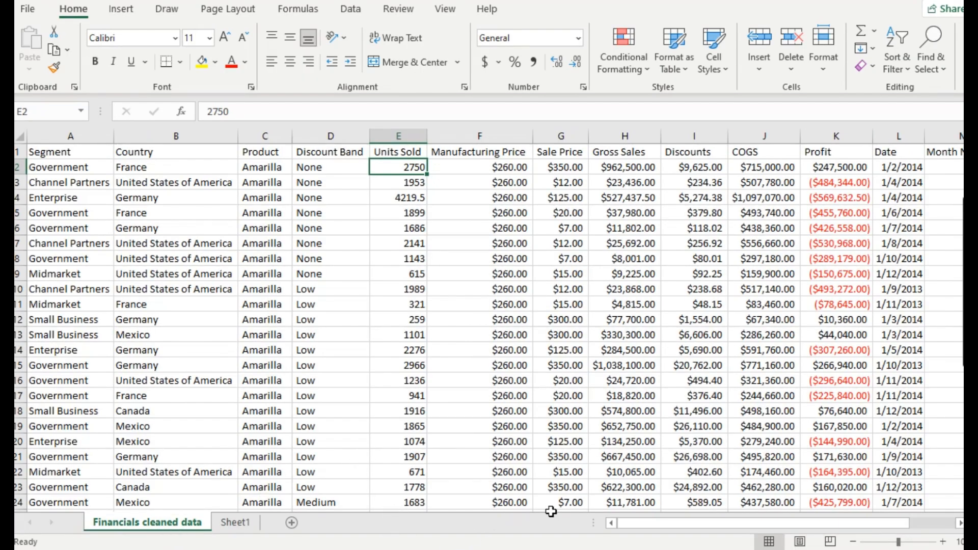
pyautogui.click(234, 523)
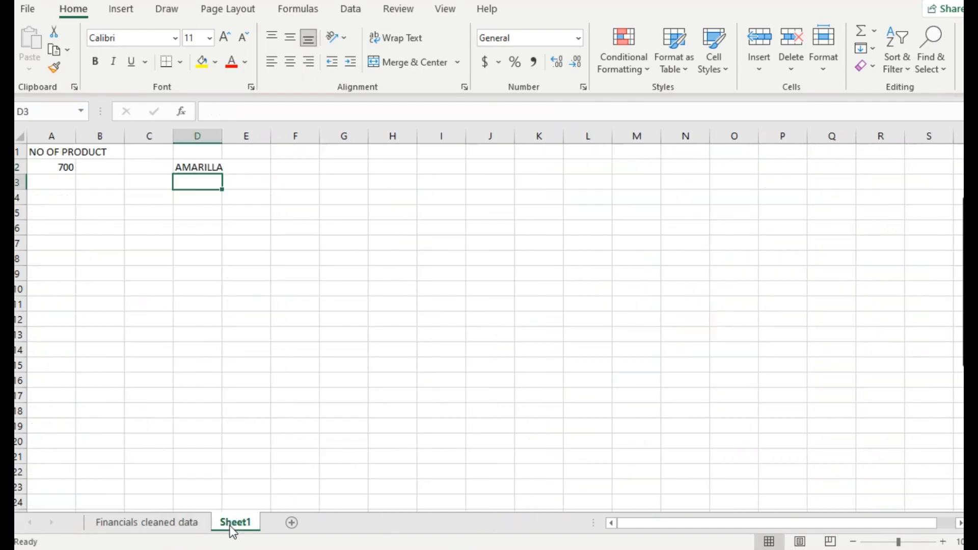
pyautogui.click(190, 165)
pyautogui.press('BackSpace')
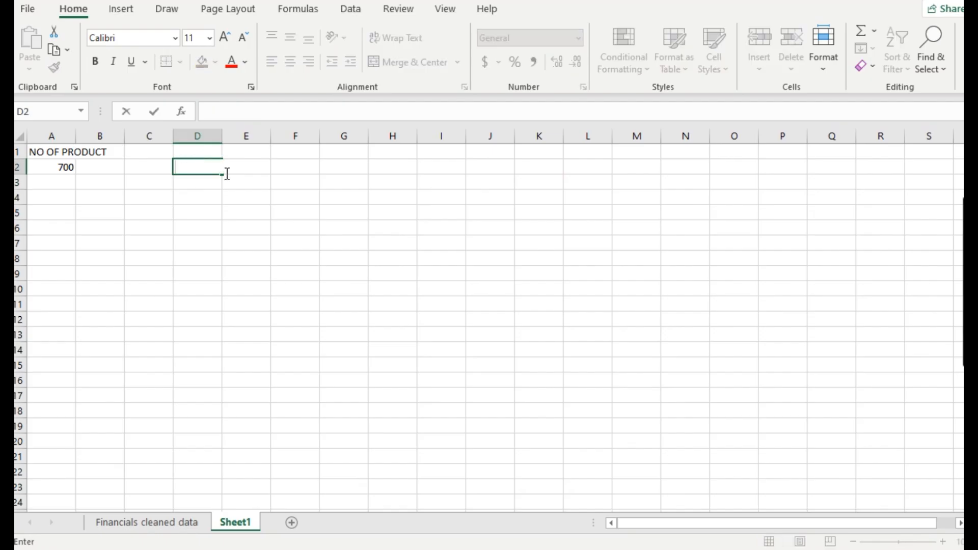
pyautogui.click(286, 201)
pyautogui.click(194, 166)
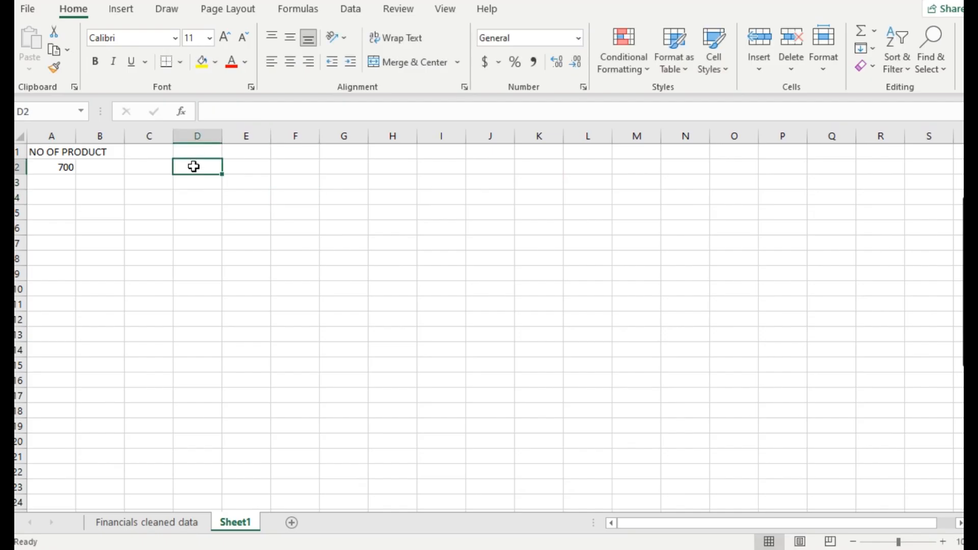
# Step: Enter the country headers FRANCE, USA and GERMANY in cells E1, F1 and G1 of Sheet1, consulting the Country column of the data sheet
pyautogui.click(231, 152)
pyautogui.write('FRANCE')
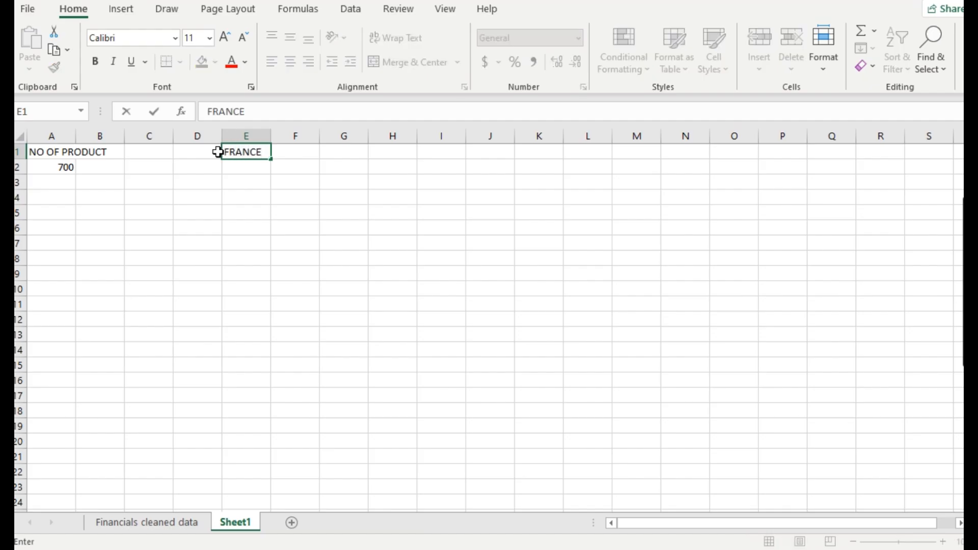
pyautogui.press('Tab')
pyautogui.click(192, 523)
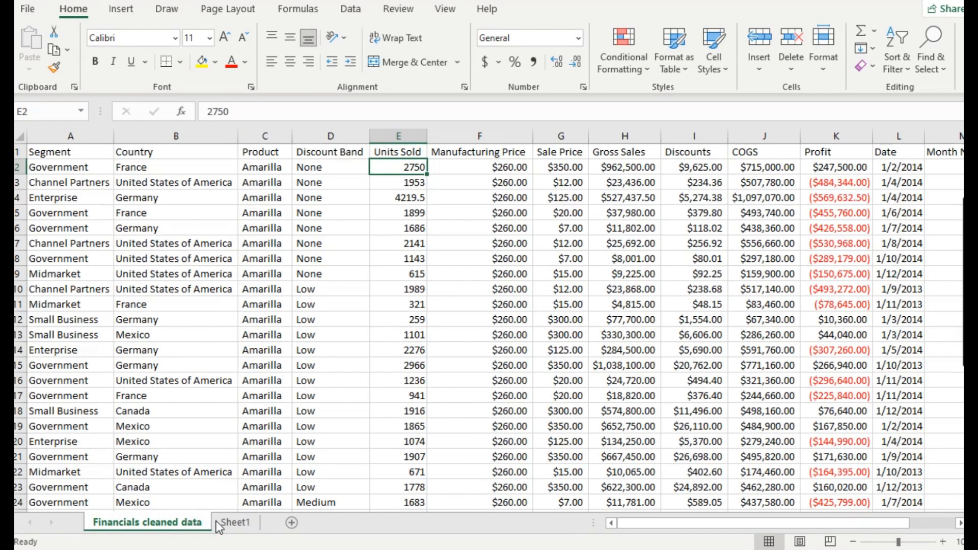
pyautogui.click(233, 522)
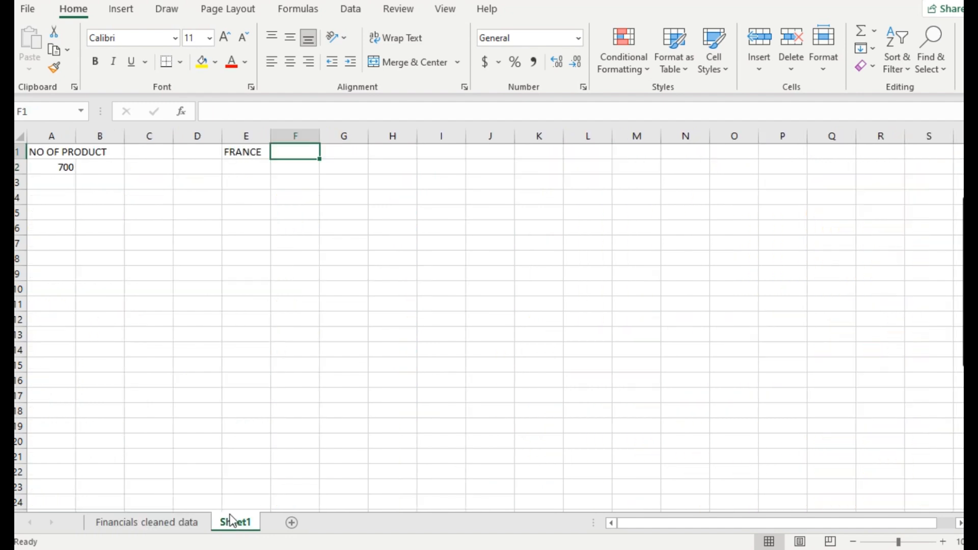
pyautogui.write('USA')
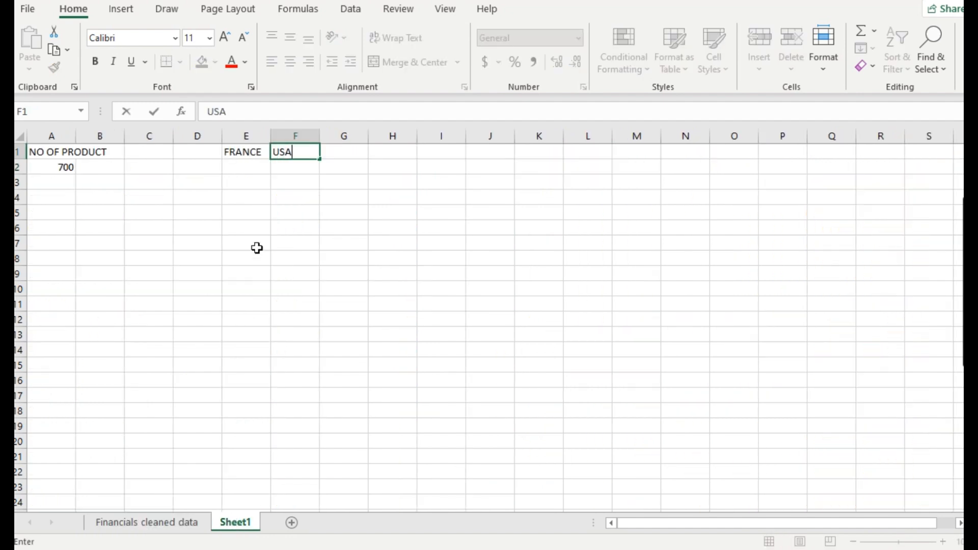
pyautogui.click(184, 522)
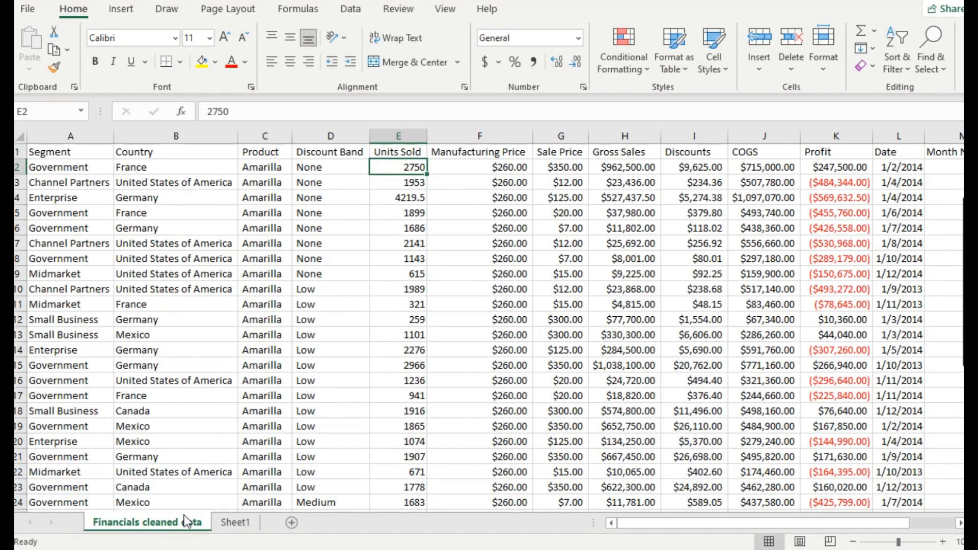
pyautogui.click(236, 525)
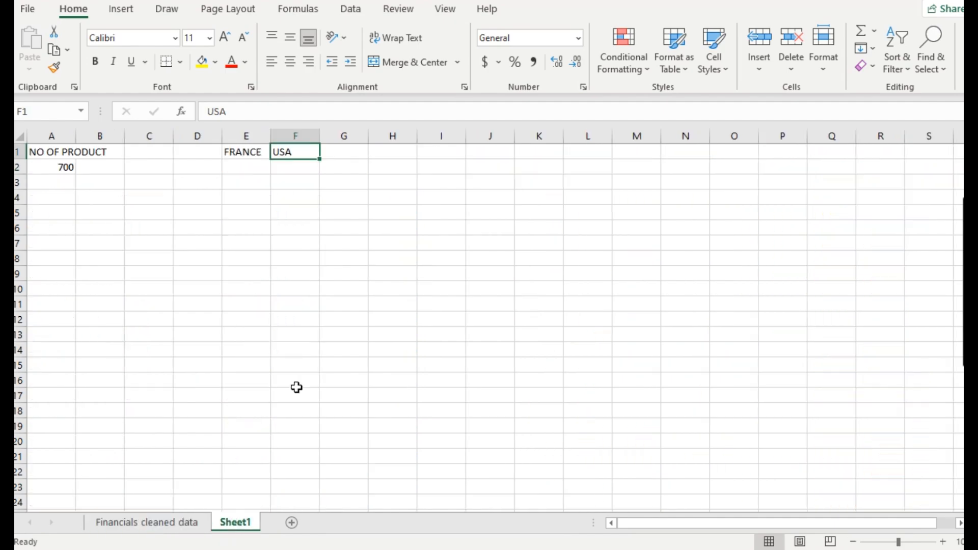
pyautogui.click(328, 151)
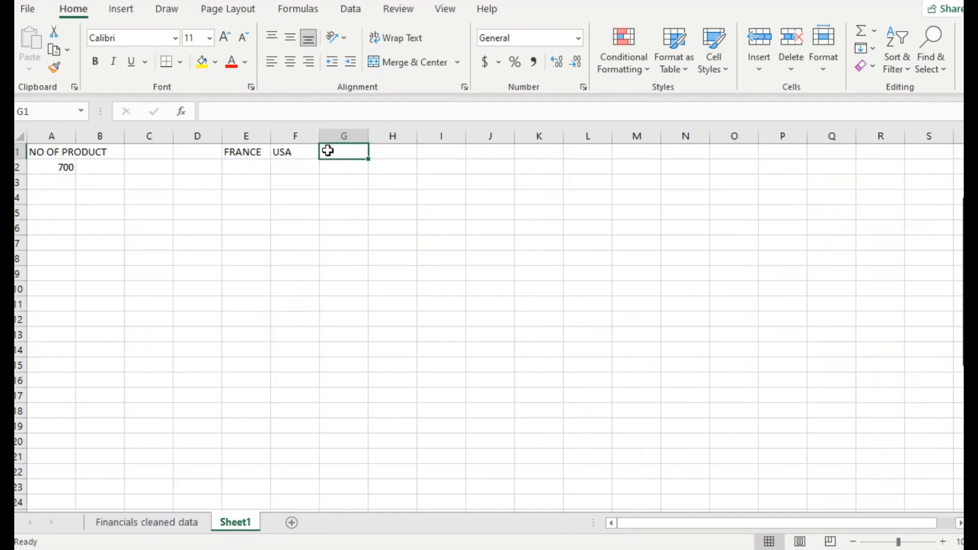
pyautogui.write('GERMANY')
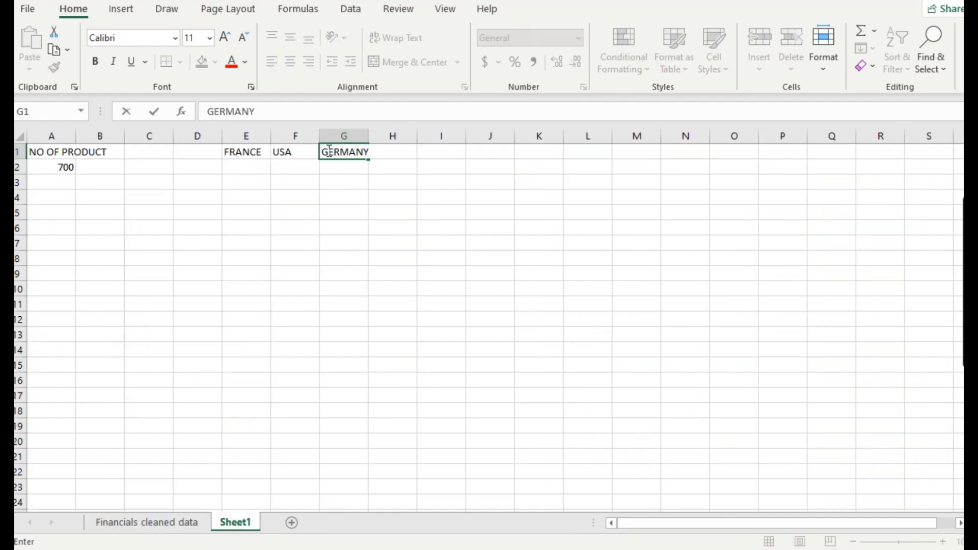
pyautogui.press('Return')
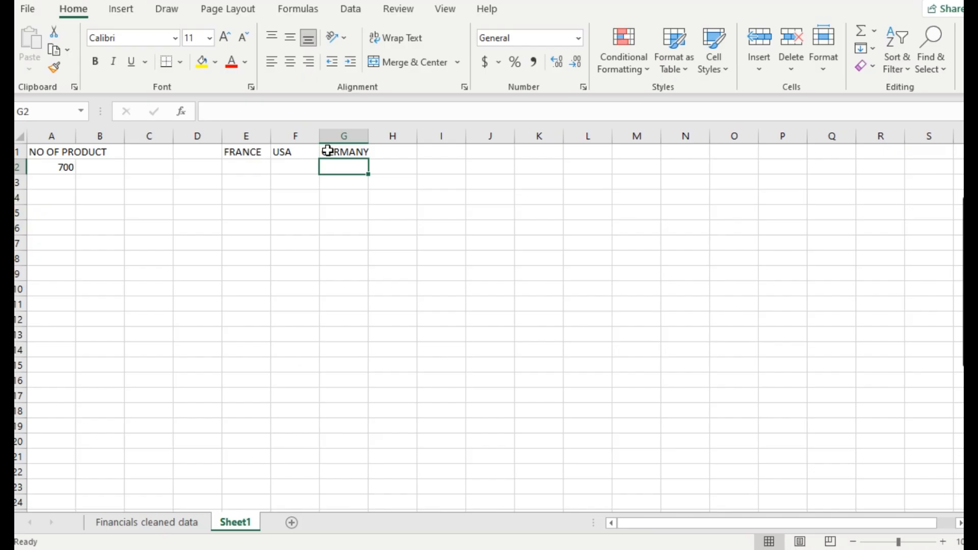
# Step: Start a COUNTIF formula in cell E2 under FRANCE, with the Country column range 'Financials cleaned data'!B2:B701
pyautogui.click(265, 164)
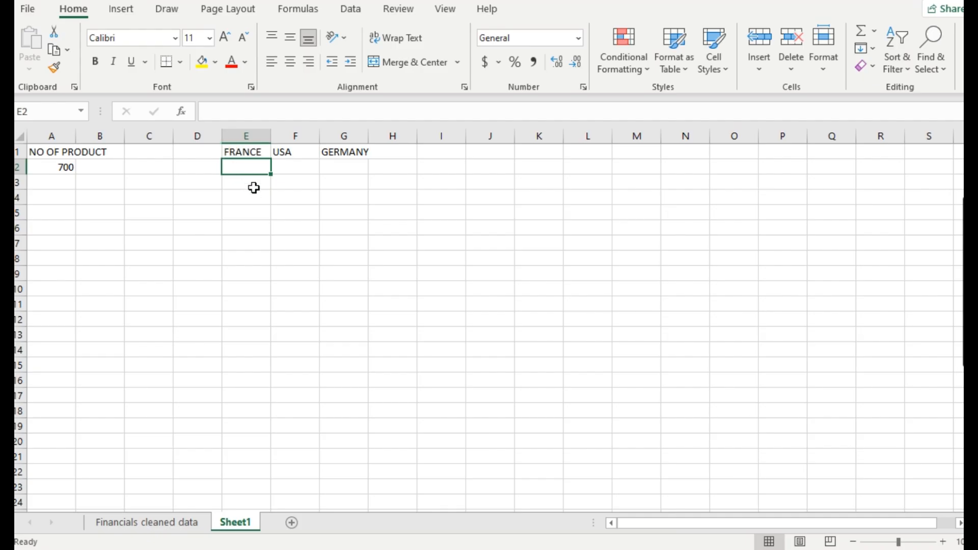
pyautogui.write('=COU')
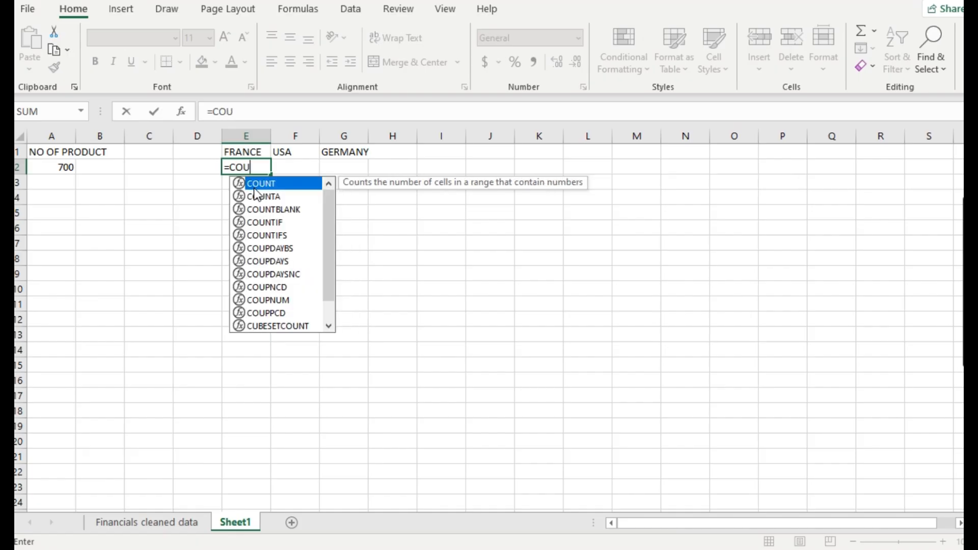
pyautogui.write('NTIF')
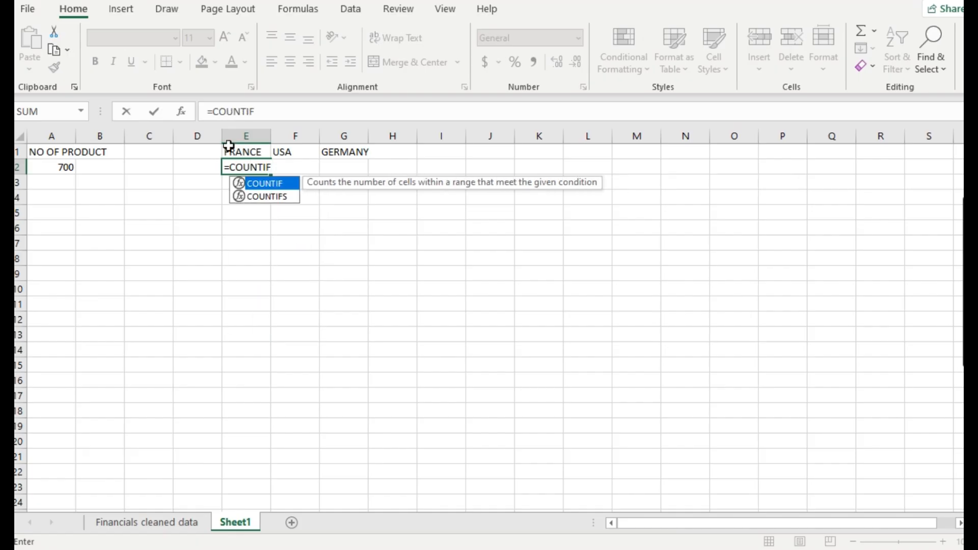
pyautogui.write('(')
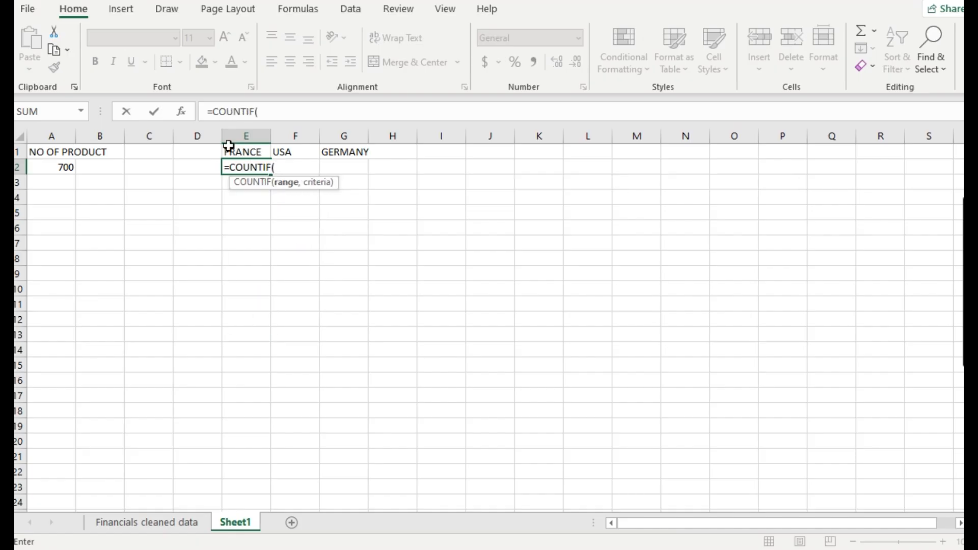
pyautogui.click(162, 529)
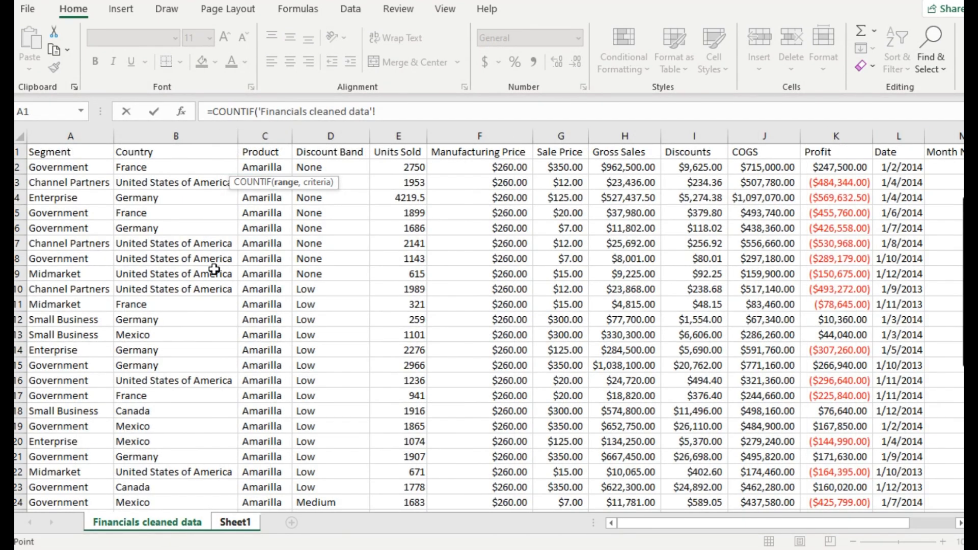
pyautogui.click(155, 164)
pyautogui.click(410, 113)
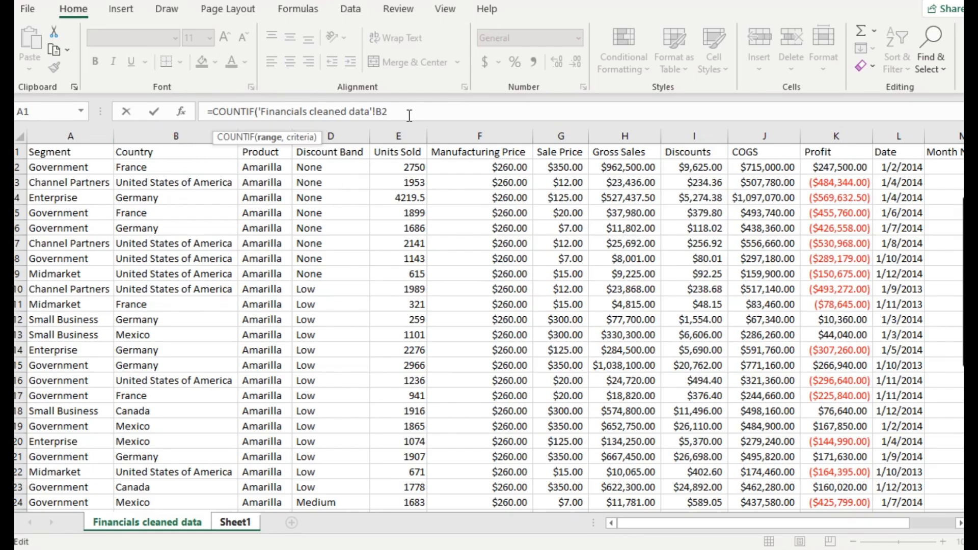
pyautogui.write(':B701')
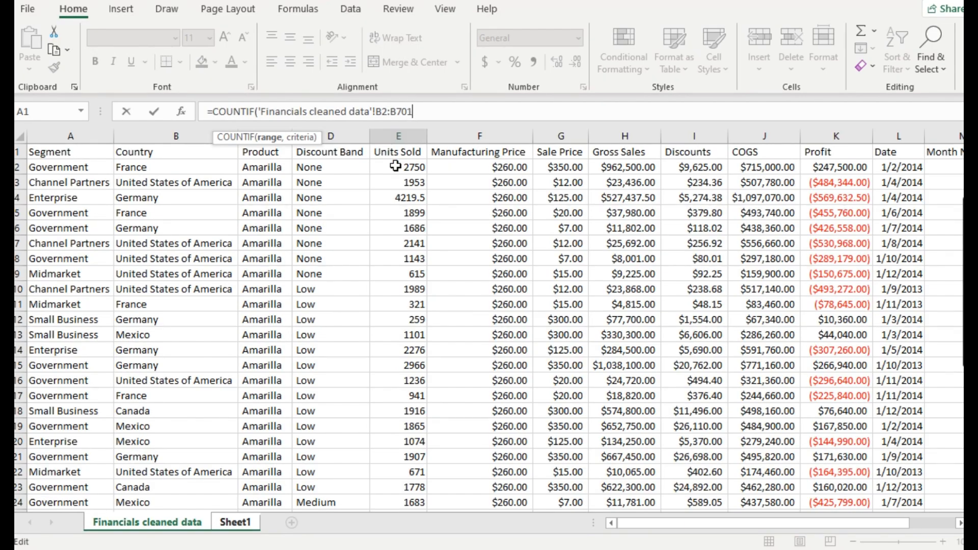
# Step: Complete the COUNTIF formula with 'Financials cleaned data'!B2 (France) as its criteria, and reselect cell E2 to check it
pyautogui.write(',')
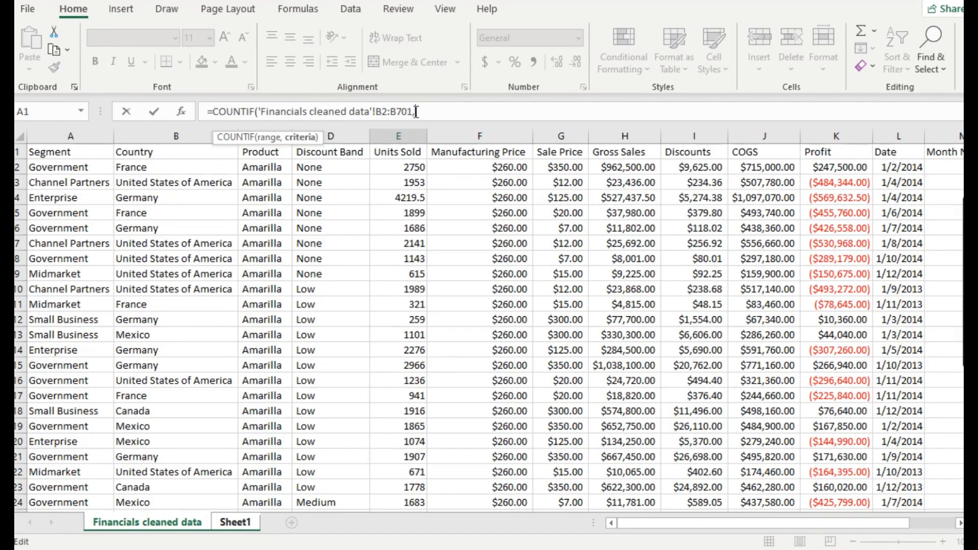
pyautogui.click(165, 167)
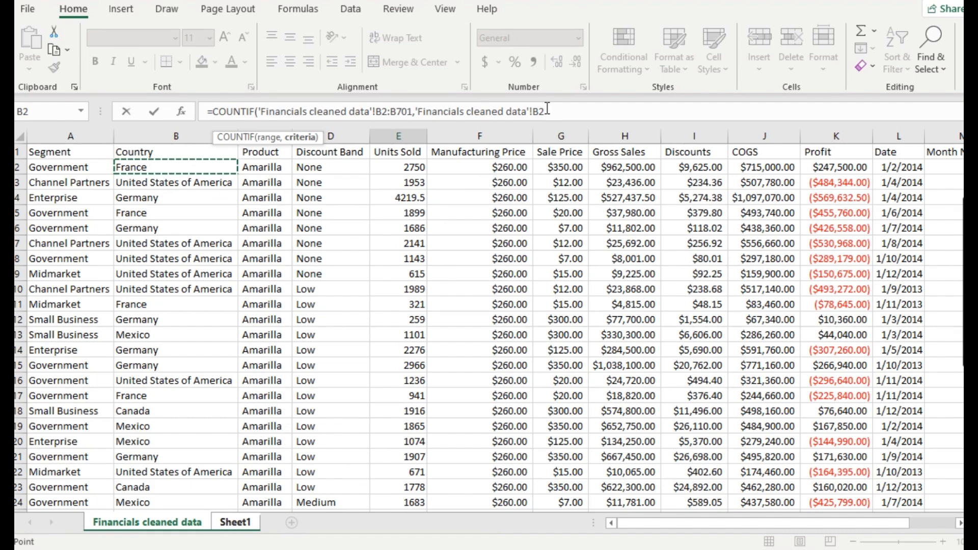
pyautogui.write(')')
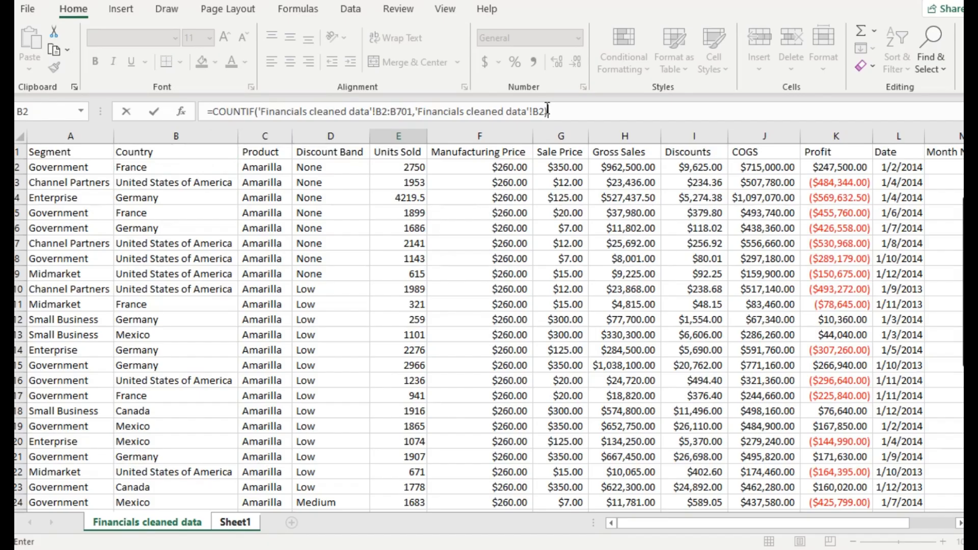
pyautogui.press('Return')
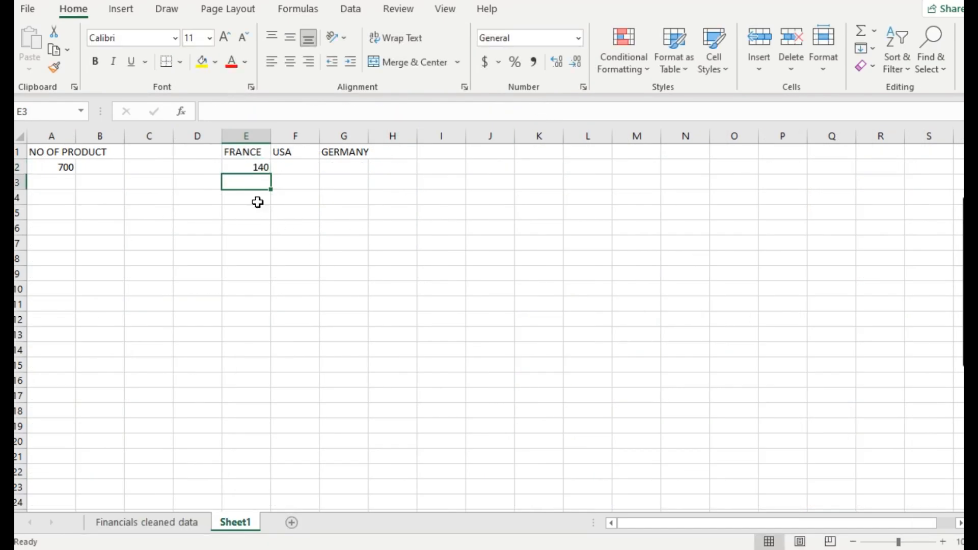
pyautogui.click(249, 166)
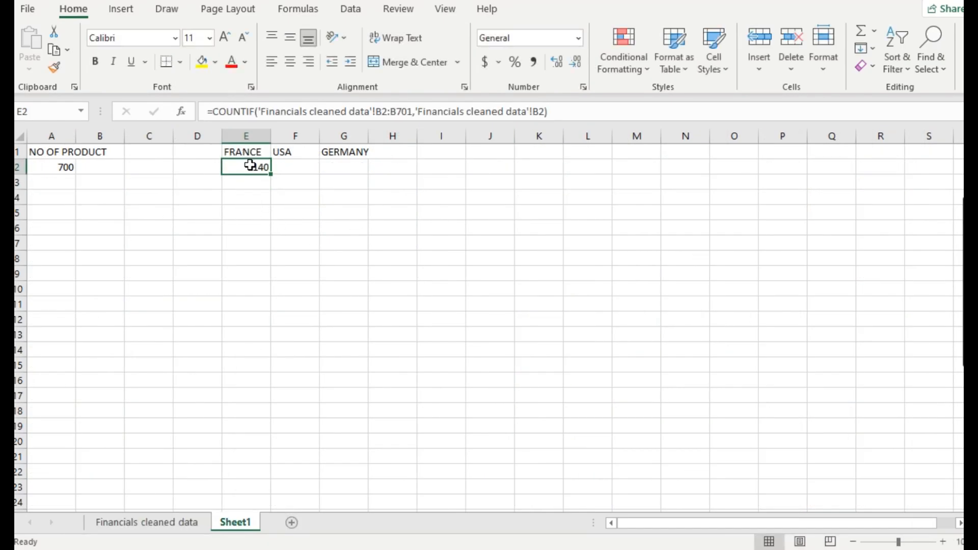
# Step: Start a COUNTIF formula in cell F2 under USA, with the Country column range 'Financials cleaned data'!B2:B701
pyautogui.click(289, 168)
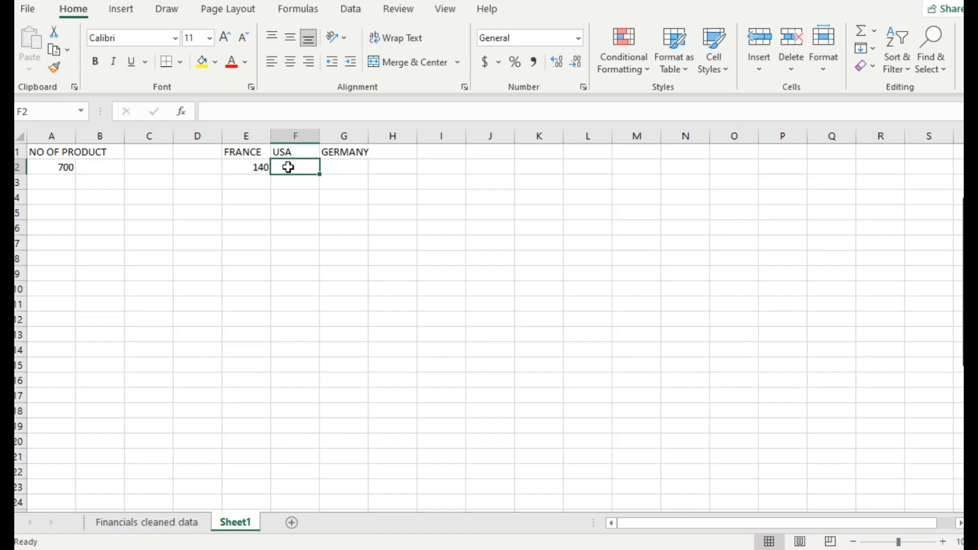
pyautogui.write('=COUN')
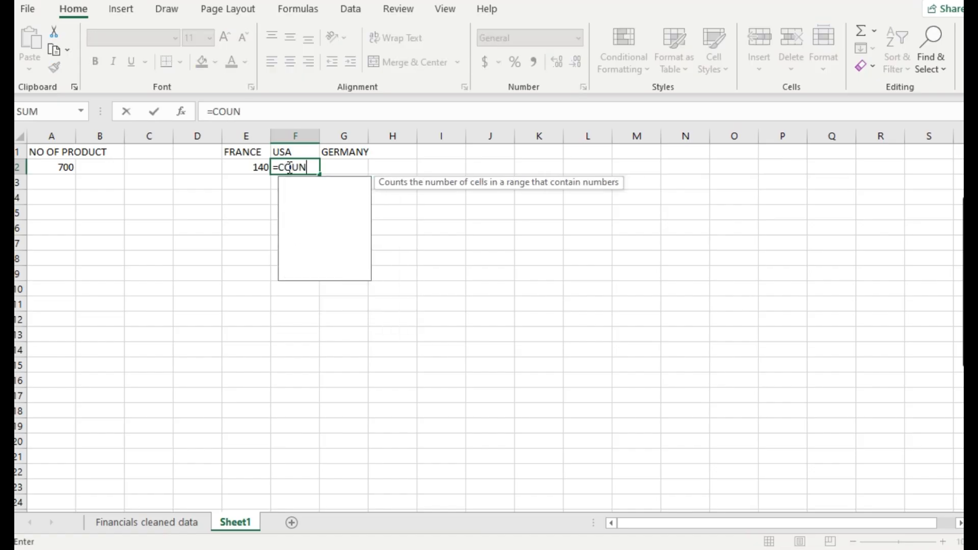
pyautogui.write('TIF')
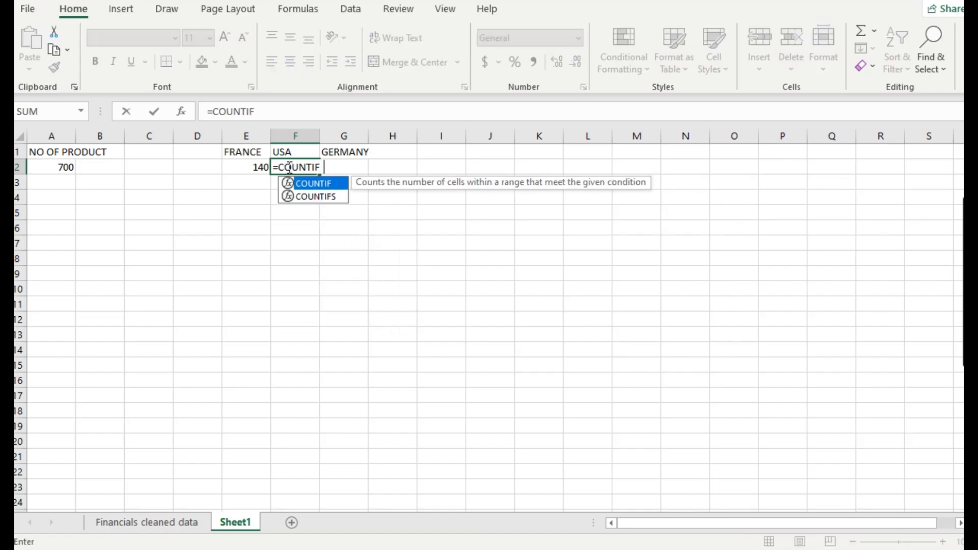
pyautogui.write('(')
pyautogui.click(182, 525)
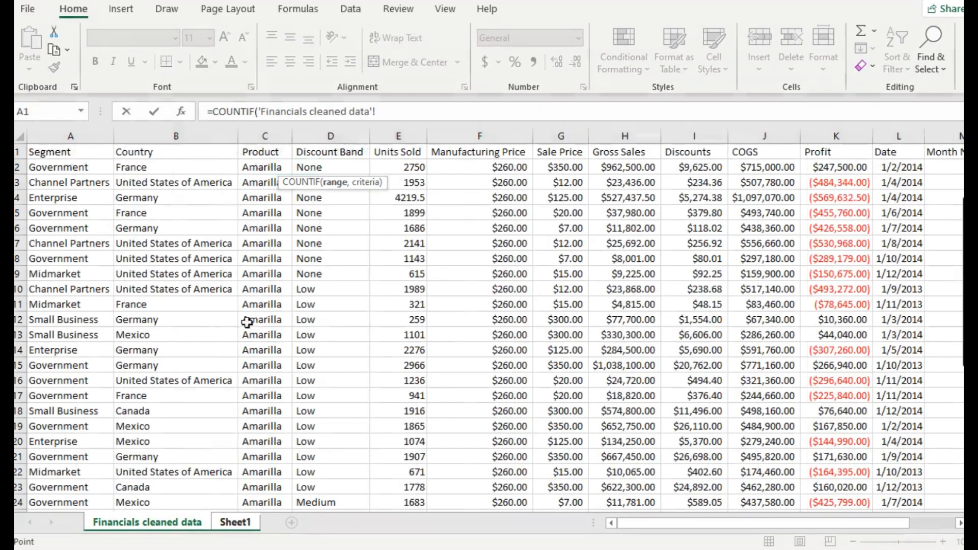
pyautogui.click(161, 169)
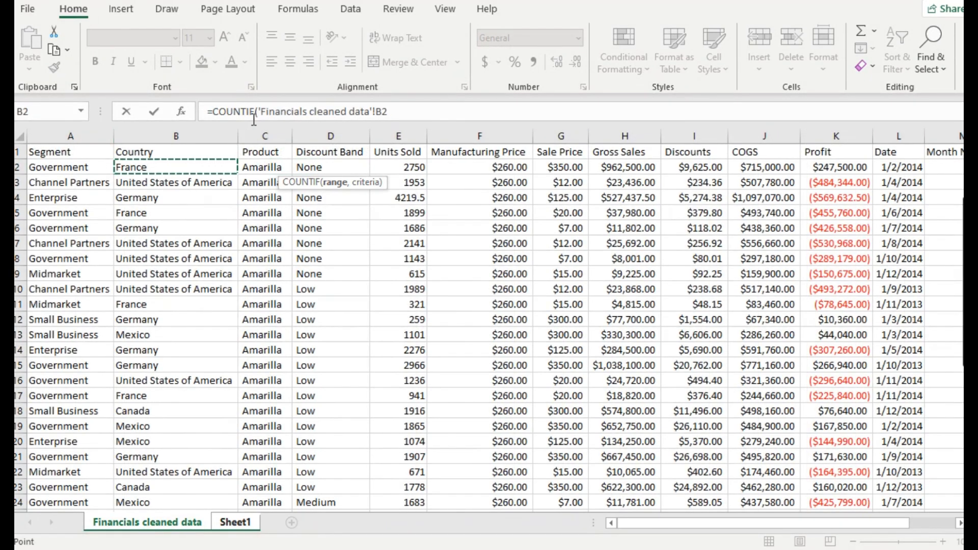
pyautogui.click(401, 116)
pyautogui.write(':')
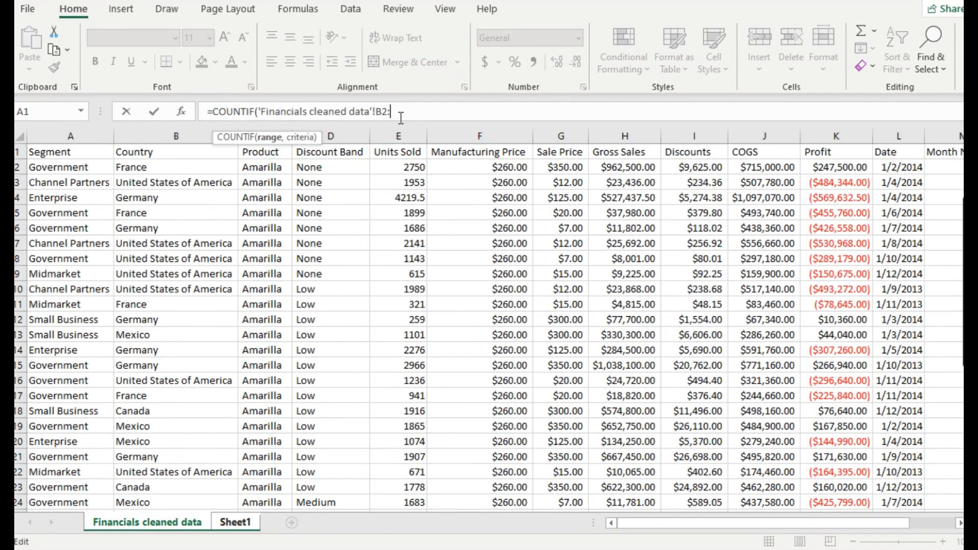
pyautogui.write('B')
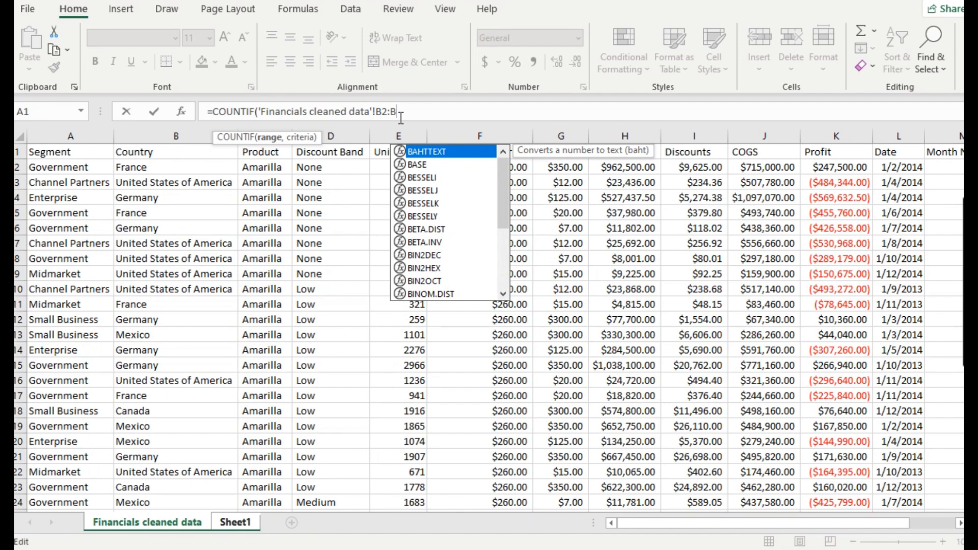
pyautogui.write('701')
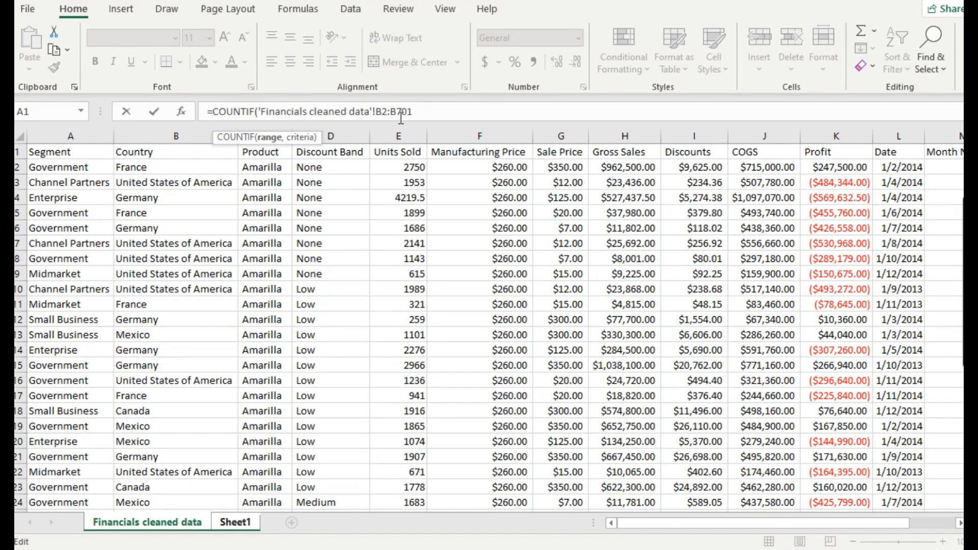
# Step: Complete the USA COUNTIF formula with 'Financials cleaned data'!B3 (United States of America) as its criteria
pyautogui.write('2,')
pyautogui.click(149, 184)
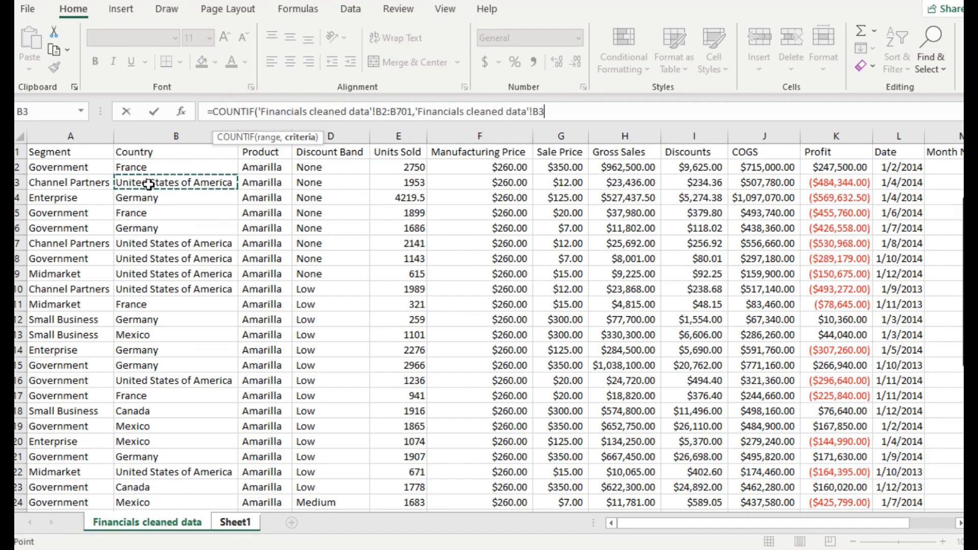
pyautogui.write(')')
pyautogui.press('Return')
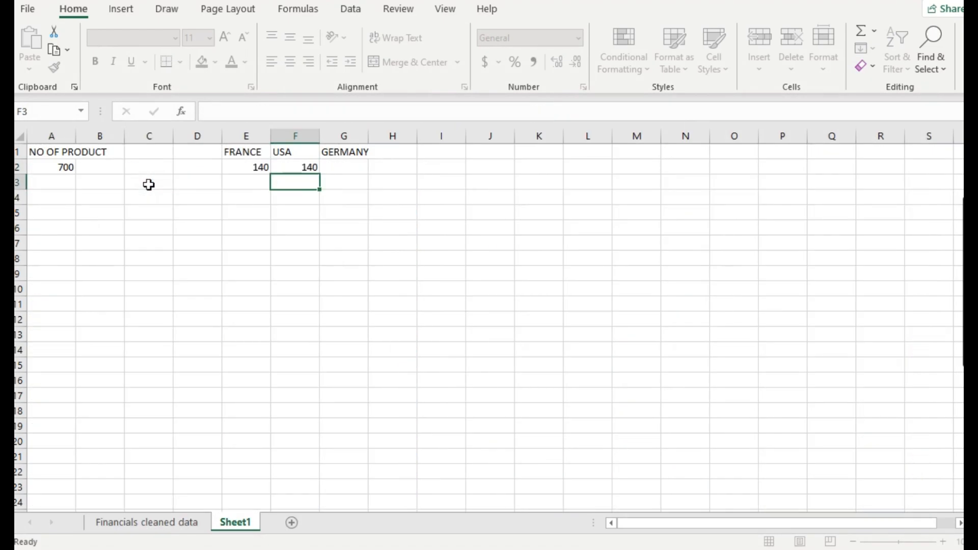
# Step: Clear the COUNTIF formulas from cells E2 and F2 under FRANCE and USA
pyautogui.click(344, 169)
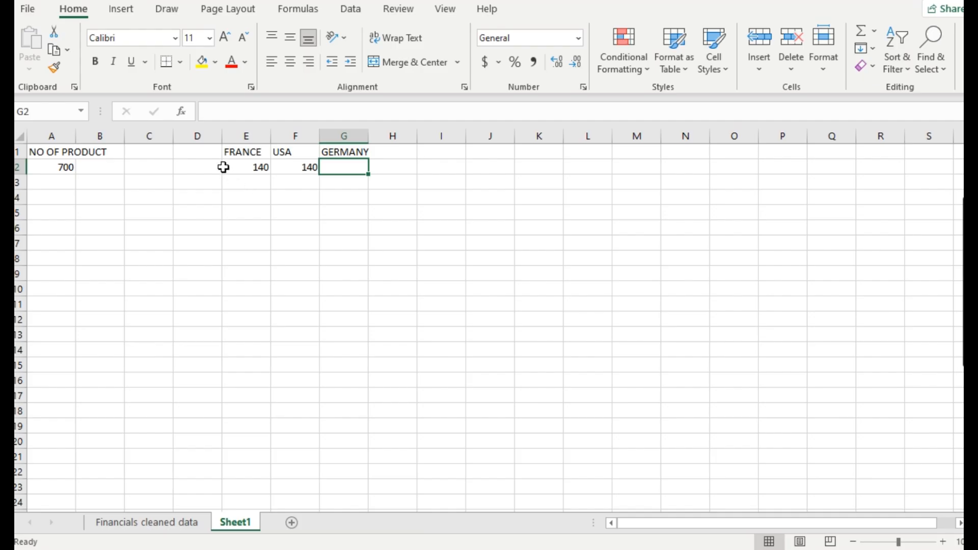
pyautogui.moveTo(244, 166); pyautogui.dragTo(318, 170)
pyautogui.press('BackSpace')
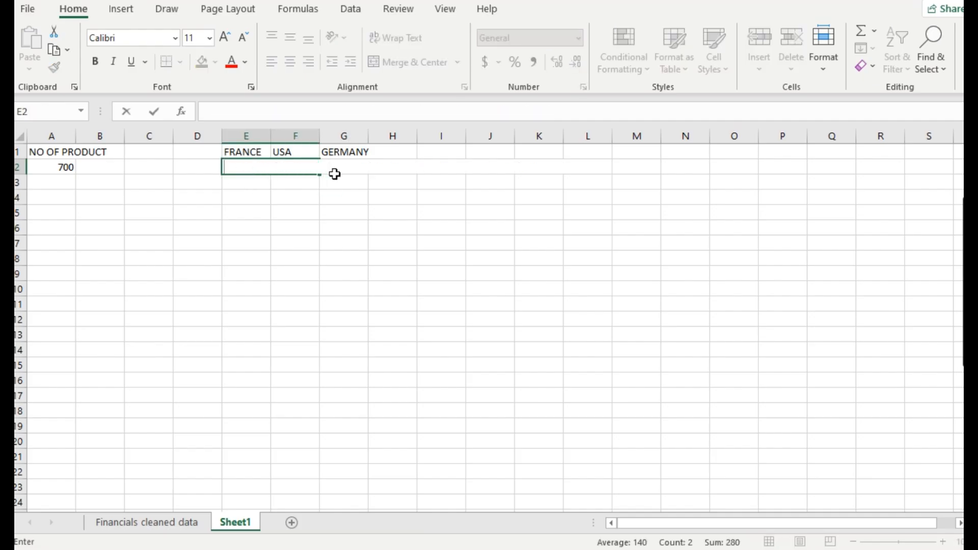
pyautogui.click(289, 223)
pyautogui.click(302, 169)
pyautogui.press('BackSpace')
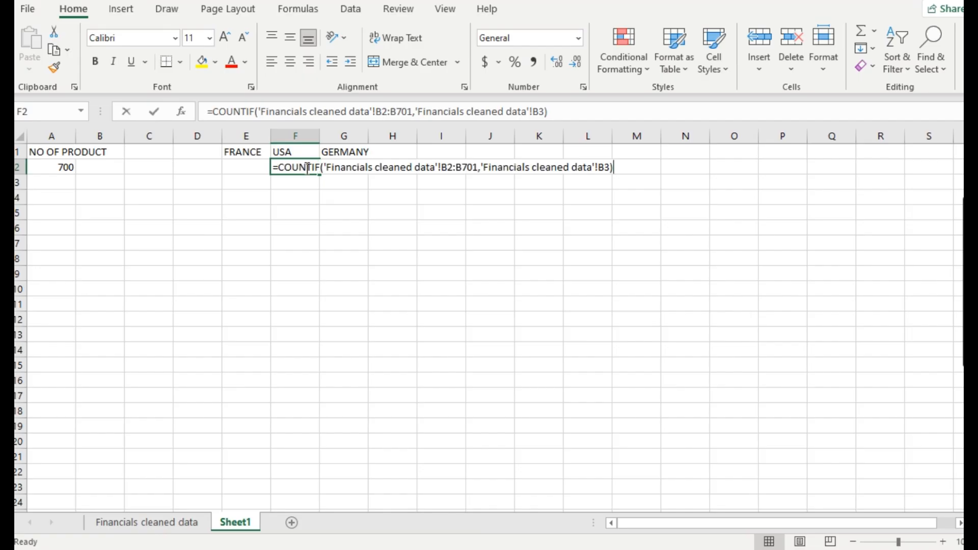
pyautogui.click(293, 178)
pyautogui.click(259, 162)
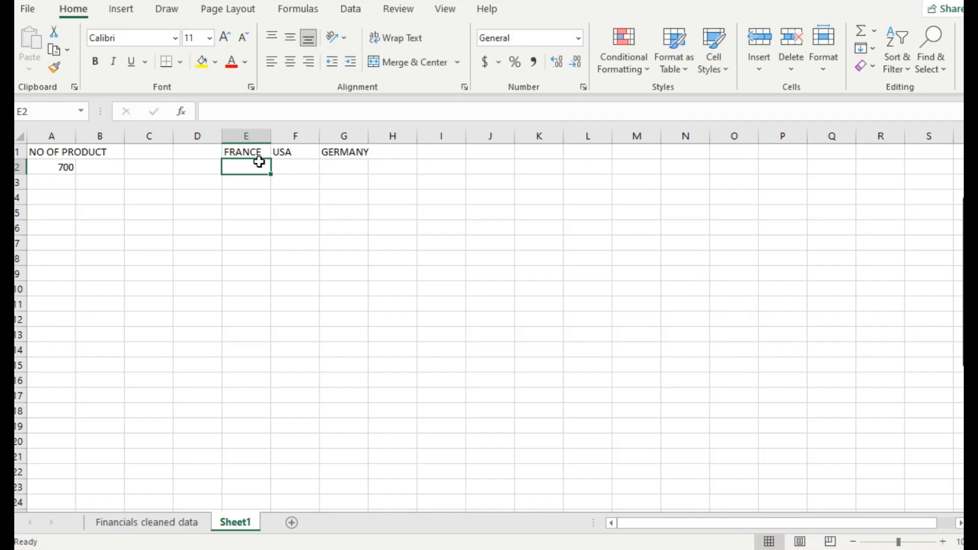
# Step: Enter the product label AMARILLA in cell D2 of Sheet1
pyautogui.click(195, 167)
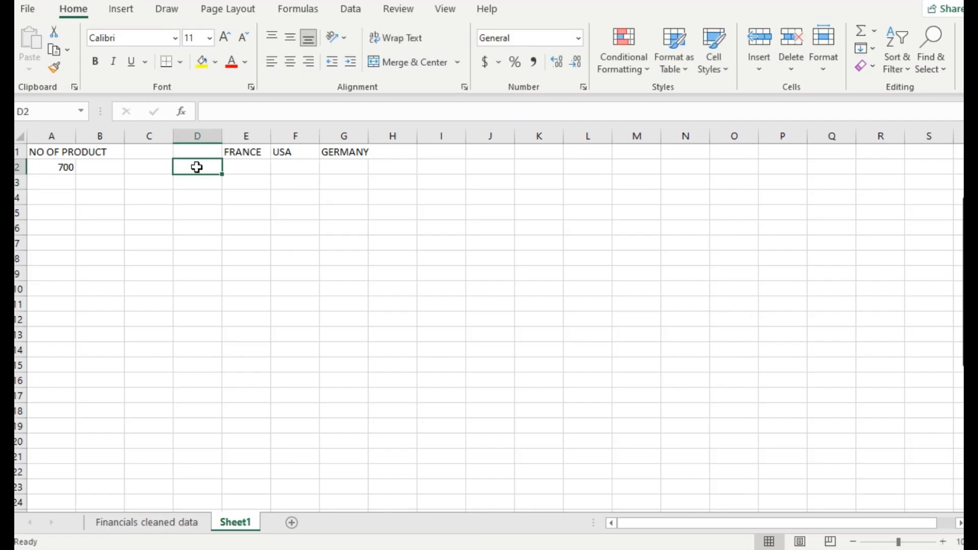
pyautogui.write('AMA')
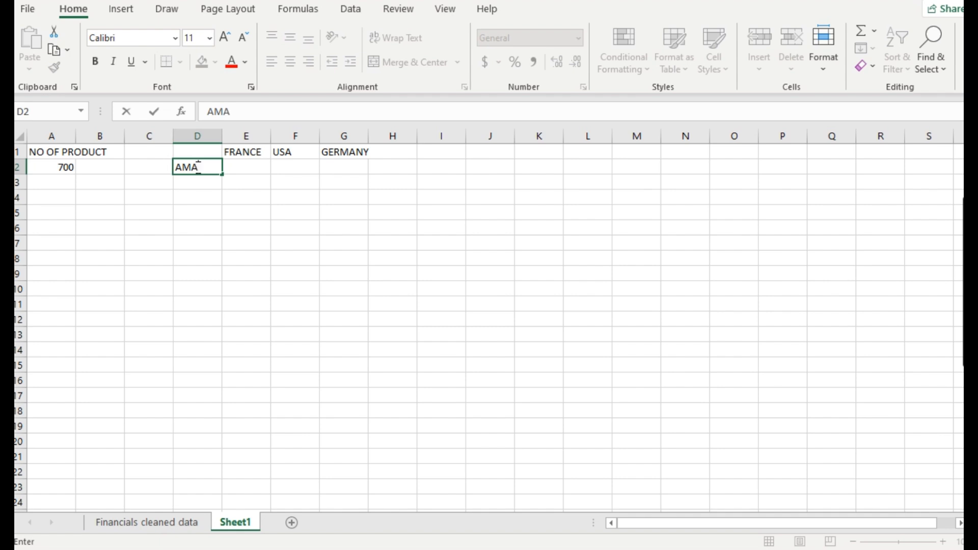
pyautogui.write('RILLA')
pyautogui.click(240, 217)
# Step: Start a COUNTIFS formula in cell E2 with Country range 'Financials cleaned data'!B2:B701 and cell B2 (France) as the first criterion
pyautogui.click(243, 164)
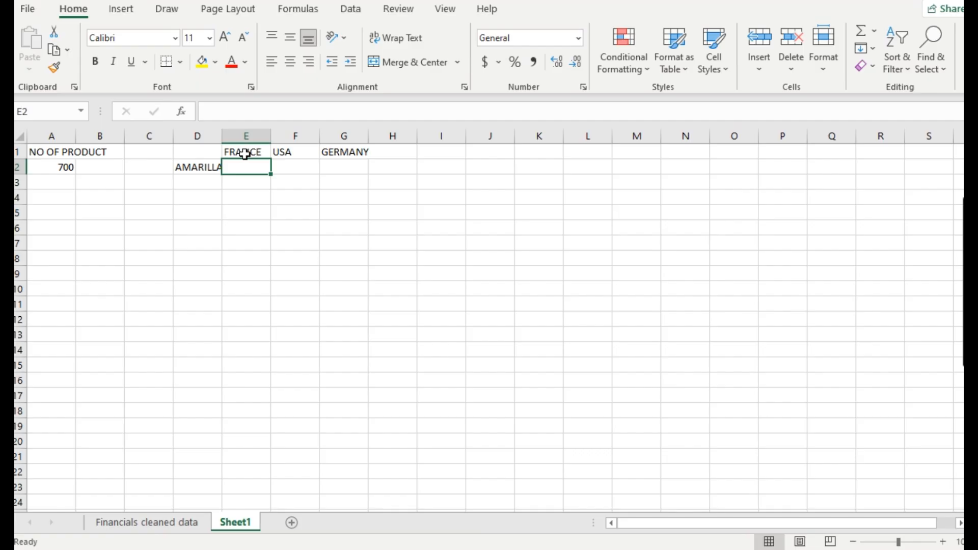
pyautogui.click(220, 139)
pyautogui.write('=C')
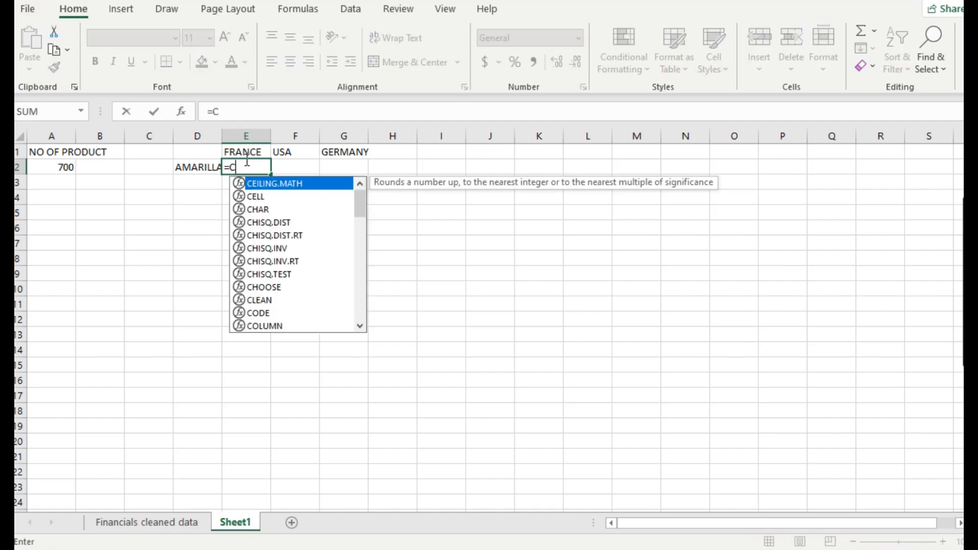
pyautogui.write('OUNTIFS')
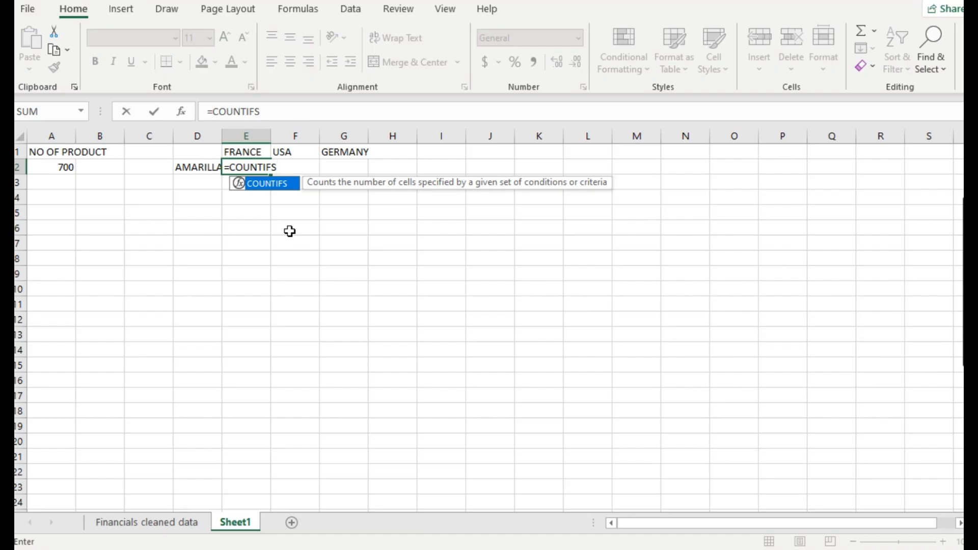
pyautogui.write('(')
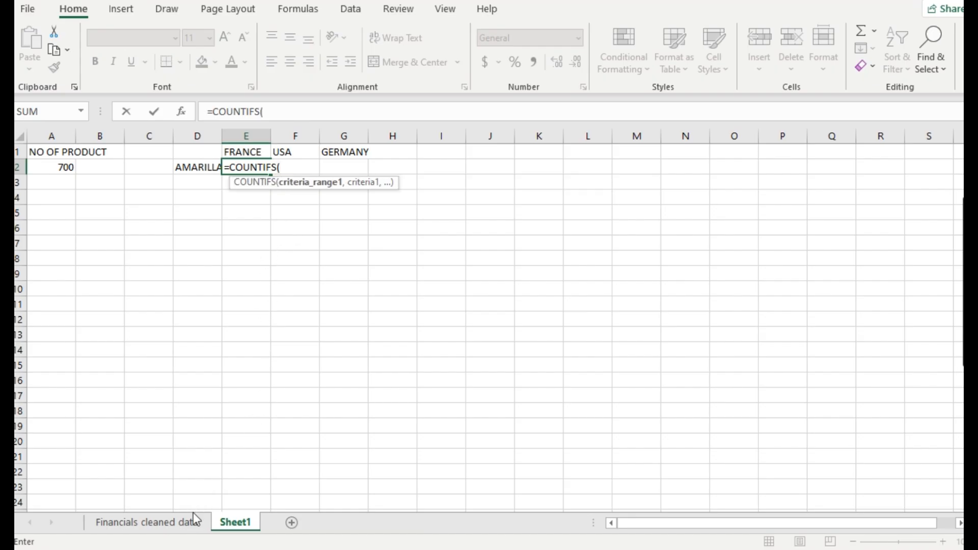
pyautogui.click(168, 525)
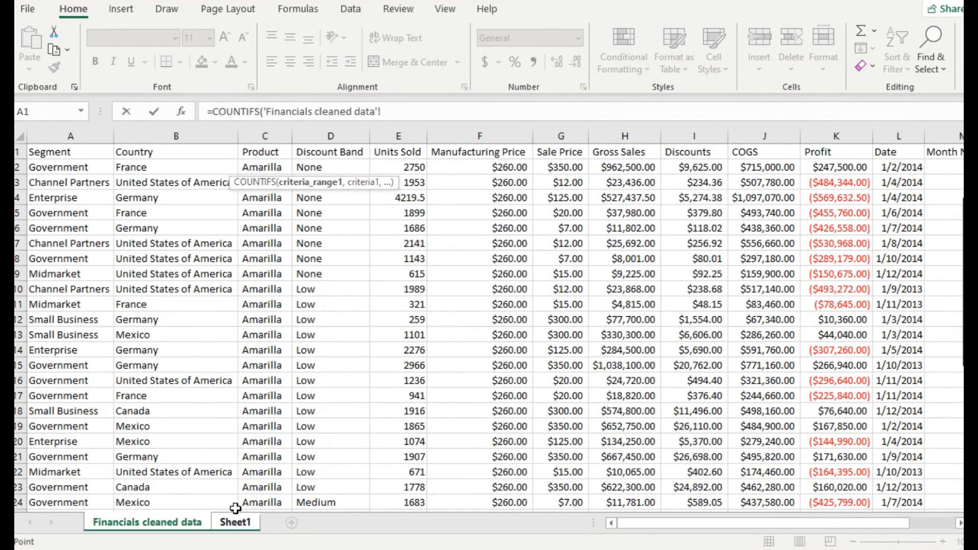
pyautogui.click(242, 529)
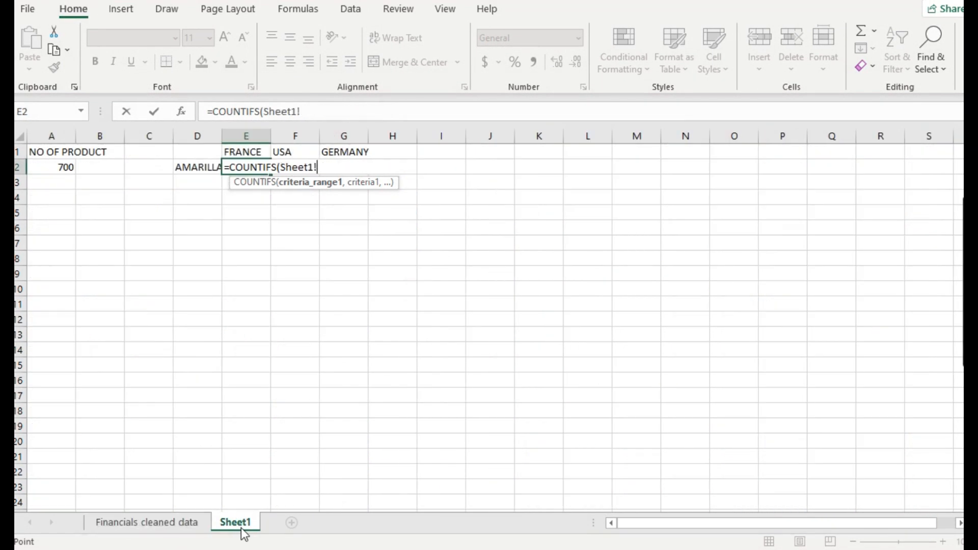
pyautogui.click(180, 520)
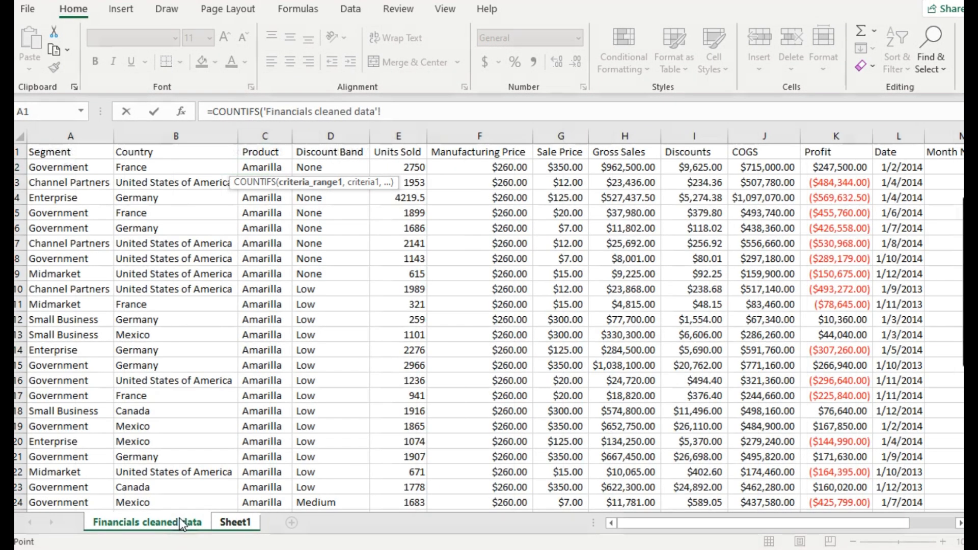
pyautogui.click(145, 170)
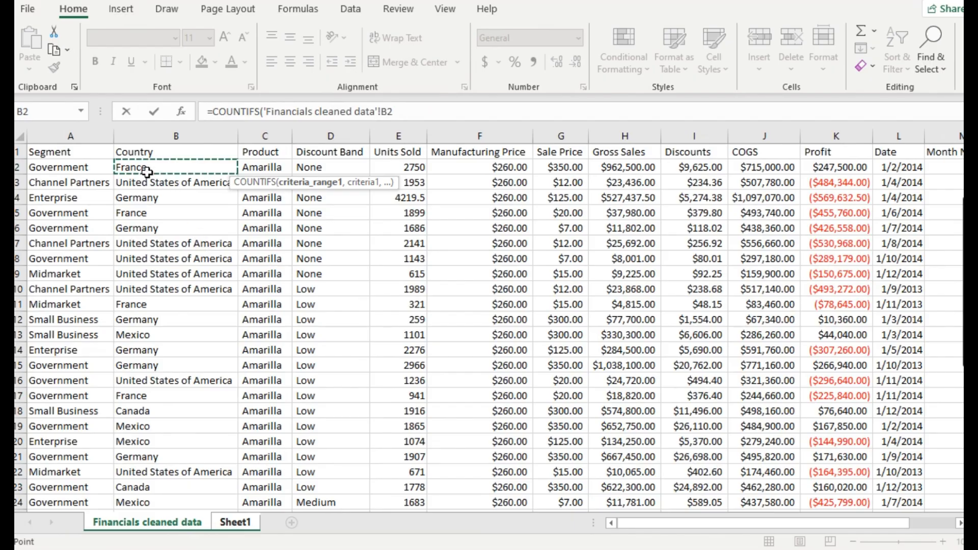
pyautogui.click(426, 106)
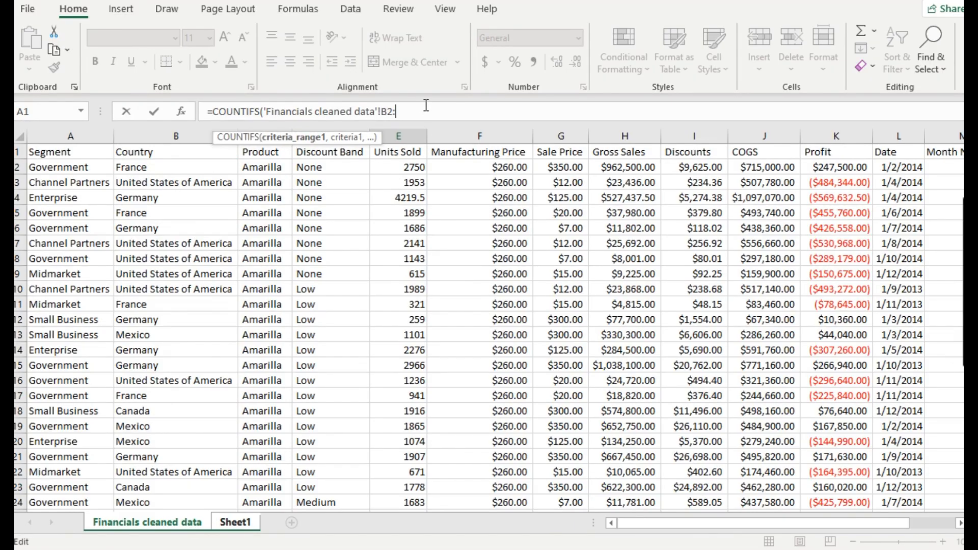
pyautogui.write(':B701,')
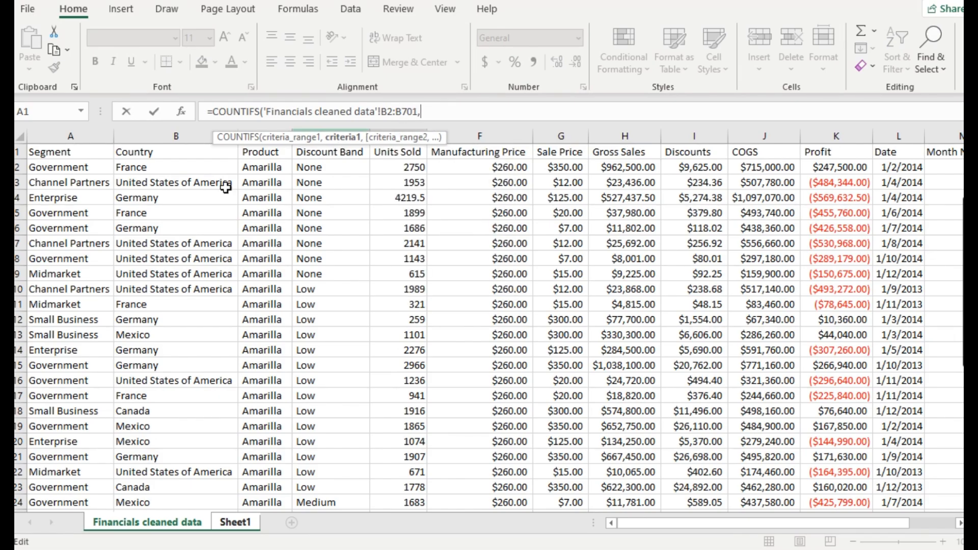
pyautogui.click(186, 169)
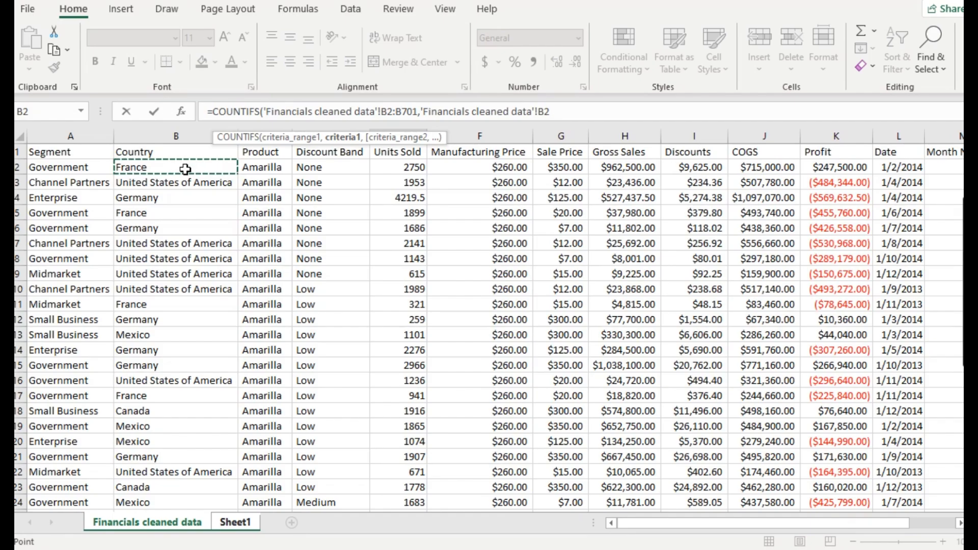
pyautogui.write(',')
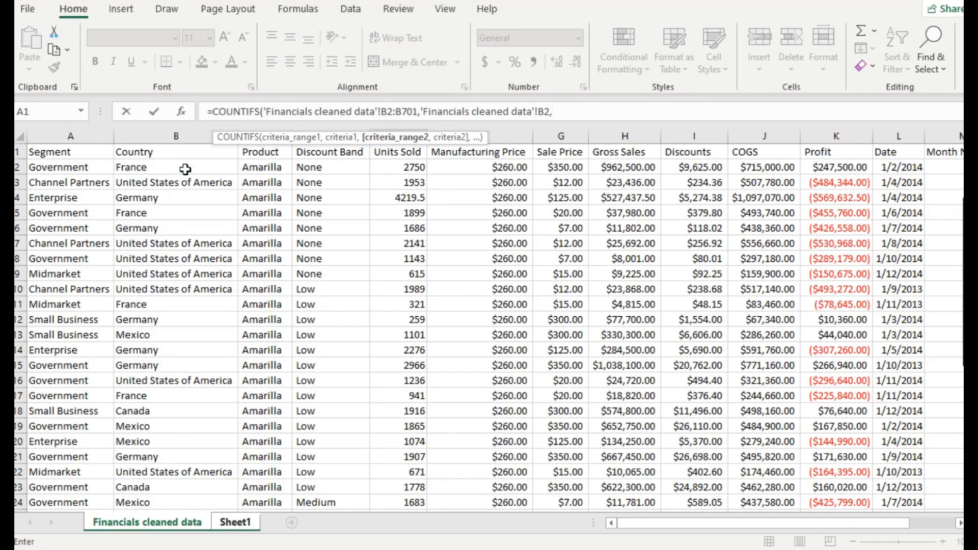
# Step: Add the Product column range 'Financials cleaned data'!C2:C701 as the second criteria range of the COUNTIFS formula
pyautogui.click(252, 168)
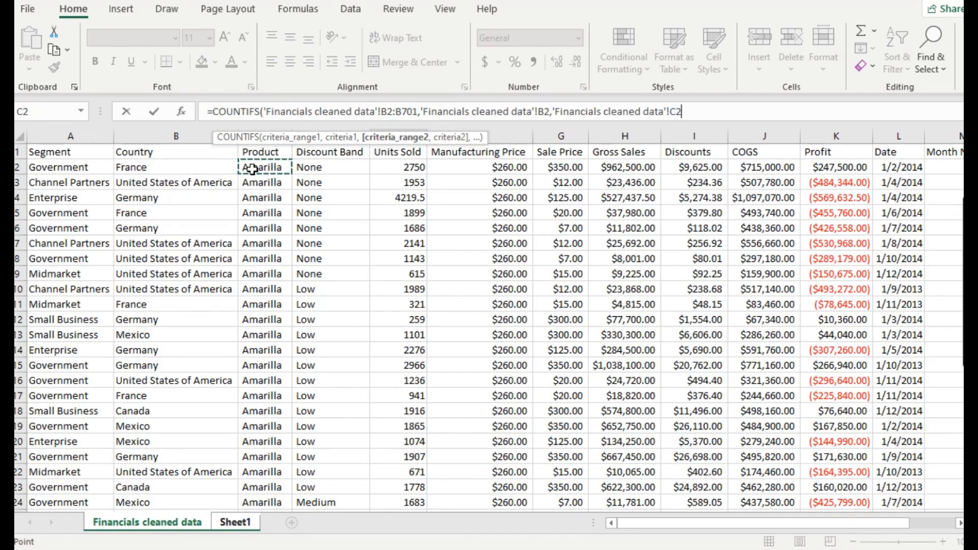
pyautogui.write(':C2')
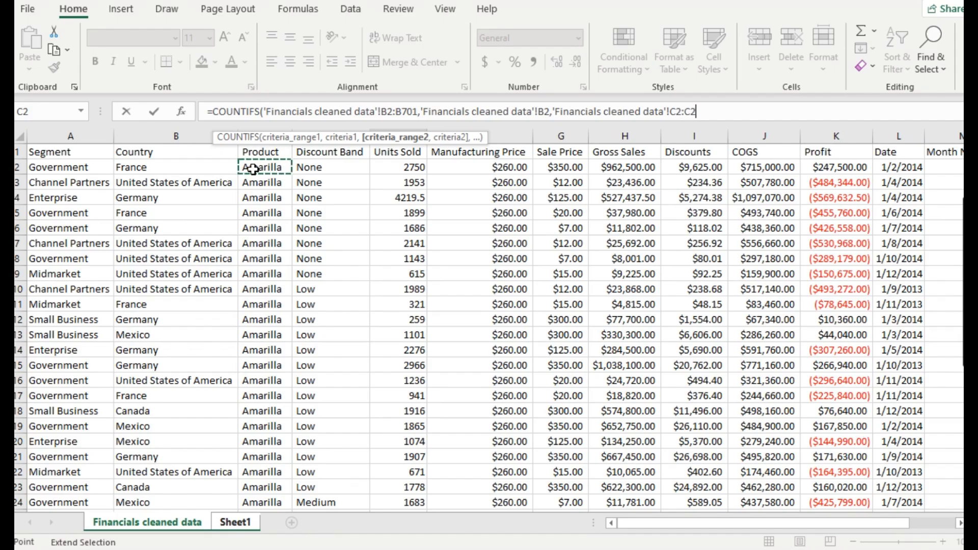
pyautogui.write('C701')
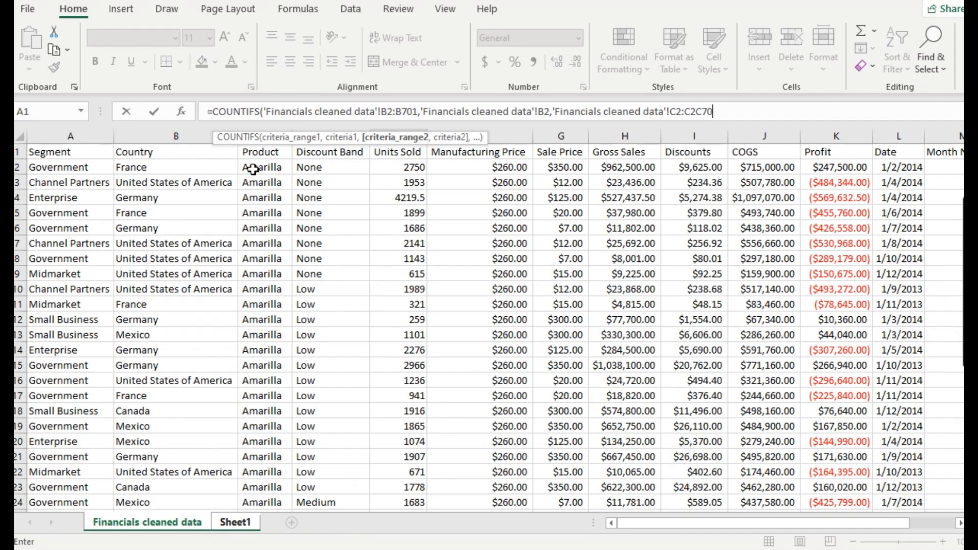
pyautogui.click(692, 111)
pyautogui.press('BackSpace')
pyautogui.press('BackSpace')
pyautogui.press('BackSpace')
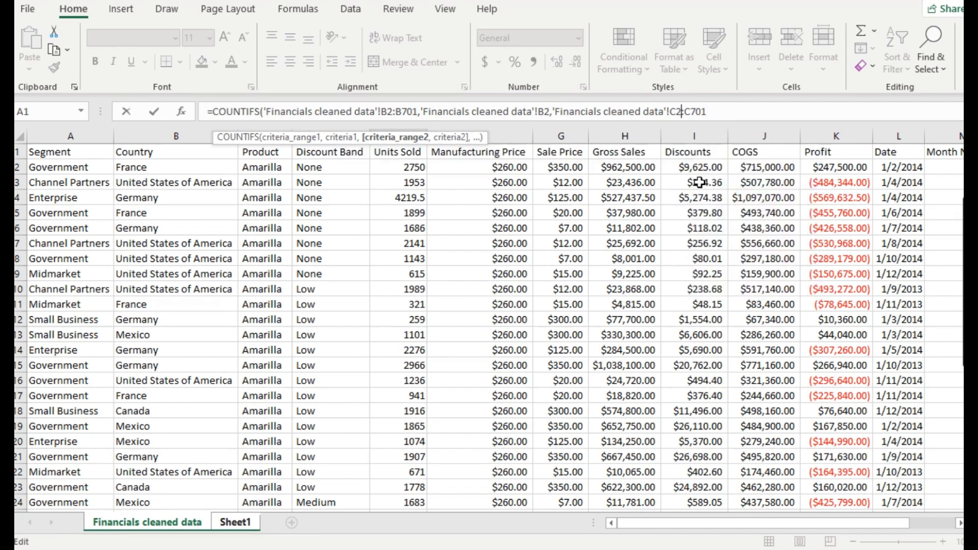
pyautogui.write(':')
pyautogui.click(726, 112)
pyautogui.write(',')
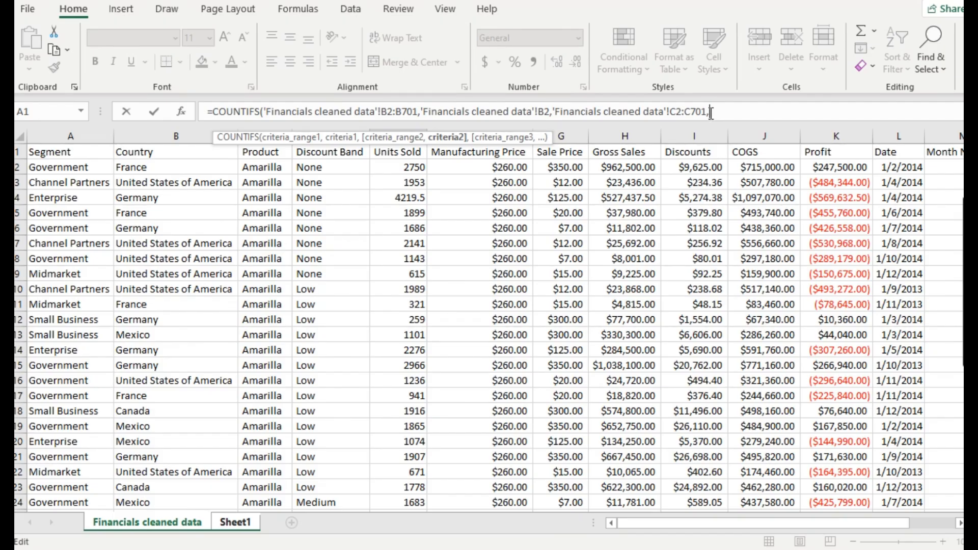
# Step: Complete the COUNTIFS formula in E2 with 'Financials cleaned data'!C2 (Amarilla) as the second criterion
pyautogui.click(266, 167)
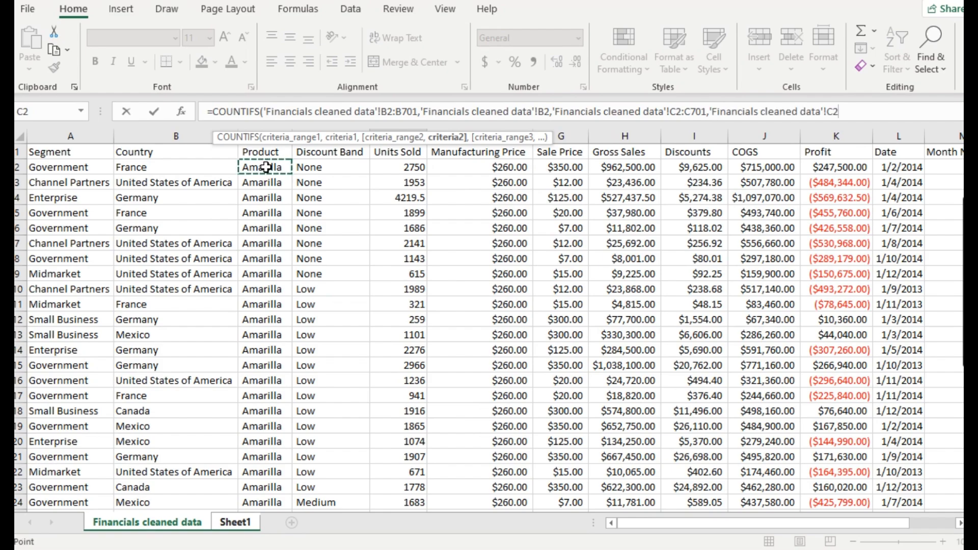
pyautogui.write(')')
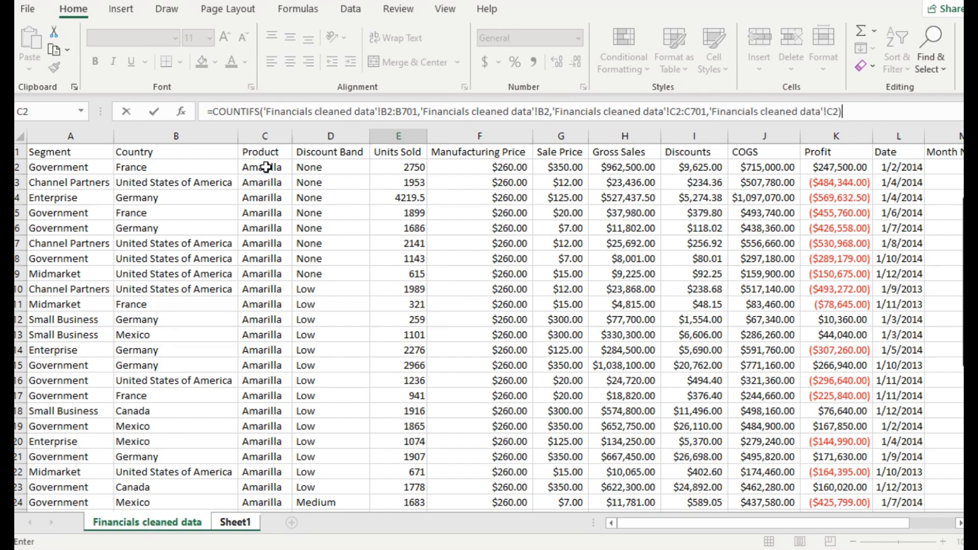
pyautogui.press('Return')
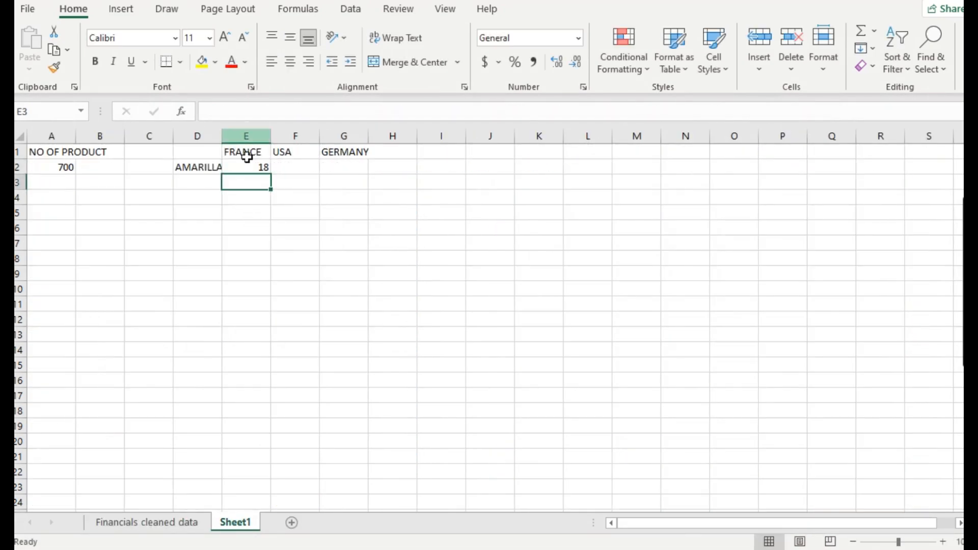
pyautogui.click(249, 169)
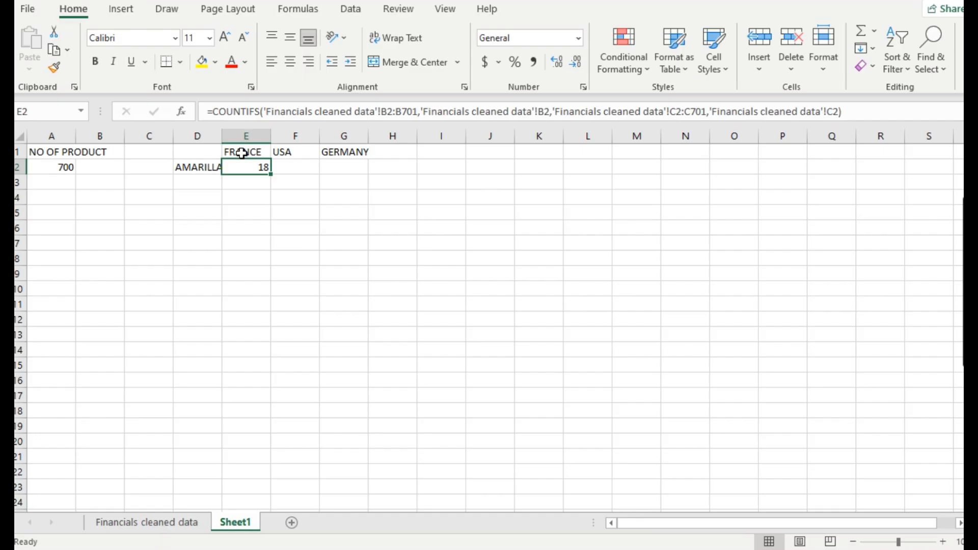
# Step: Enter the segment label GOVERNMENT in cell E3 of Sheet1
pyautogui.click(254, 184)
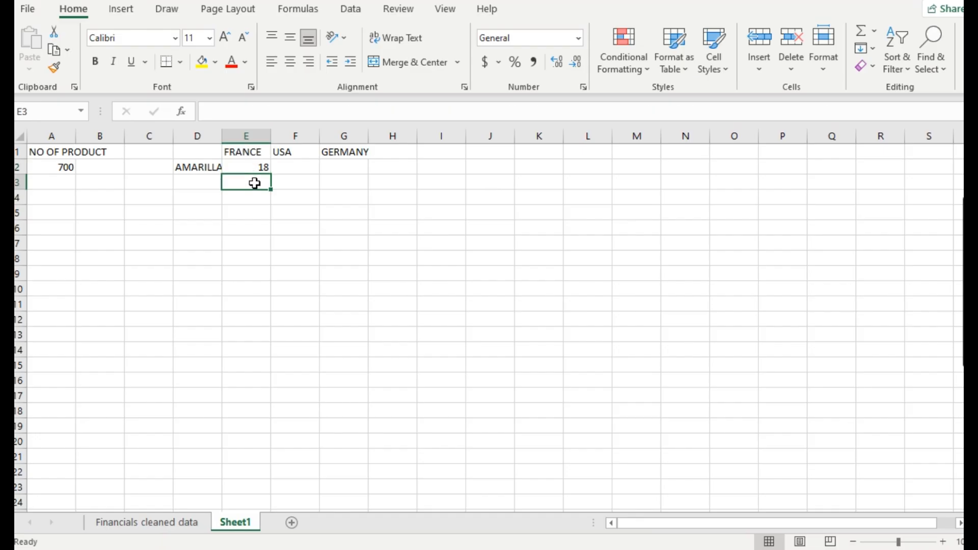
pyautogui.write('GO')
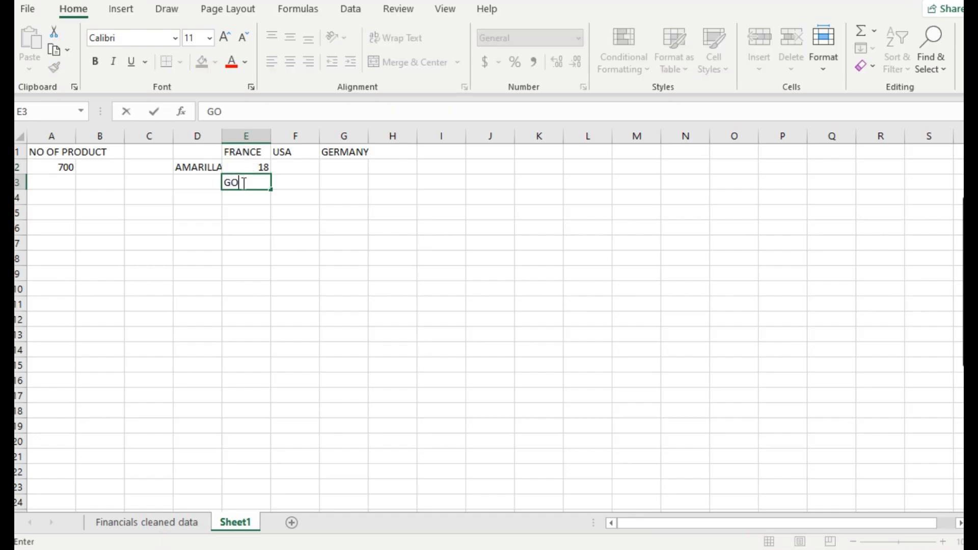
pyautogui.write('VERNMENT')
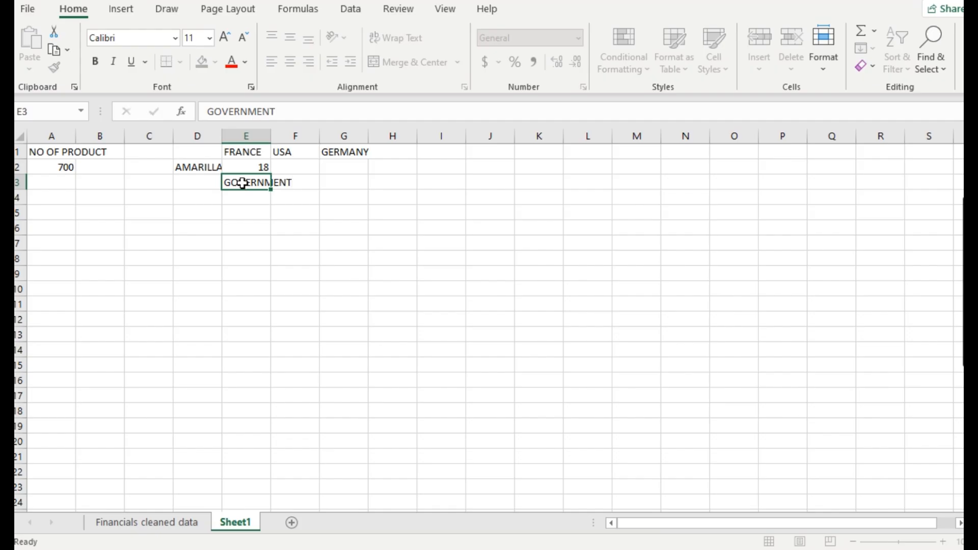
pyautogui.press('Return')
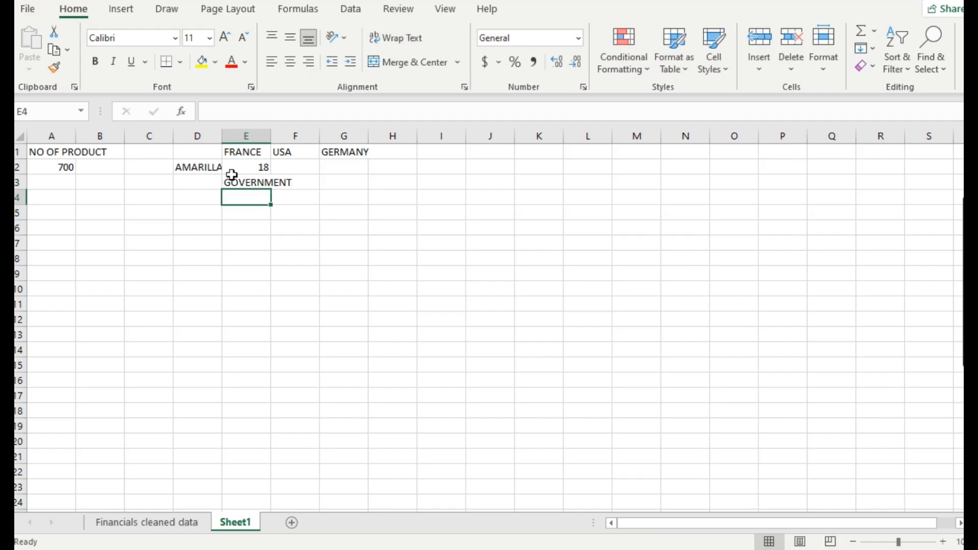
# Step: Start a third criteria range in the E2 COUNTIFS formula from Segment cell 'Financials cleaned data'!A2
pyautogui.click(251, 171)
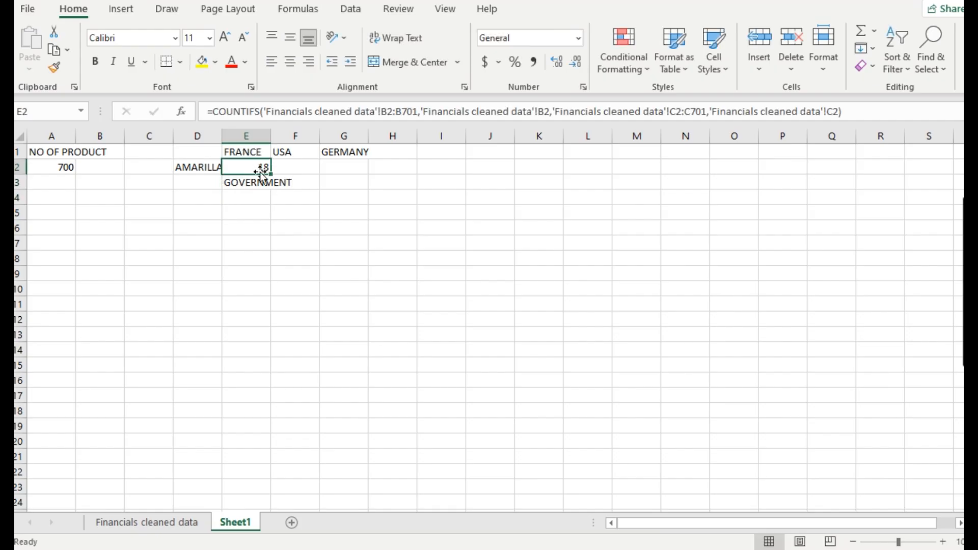
pyautogui.click(841, 113)
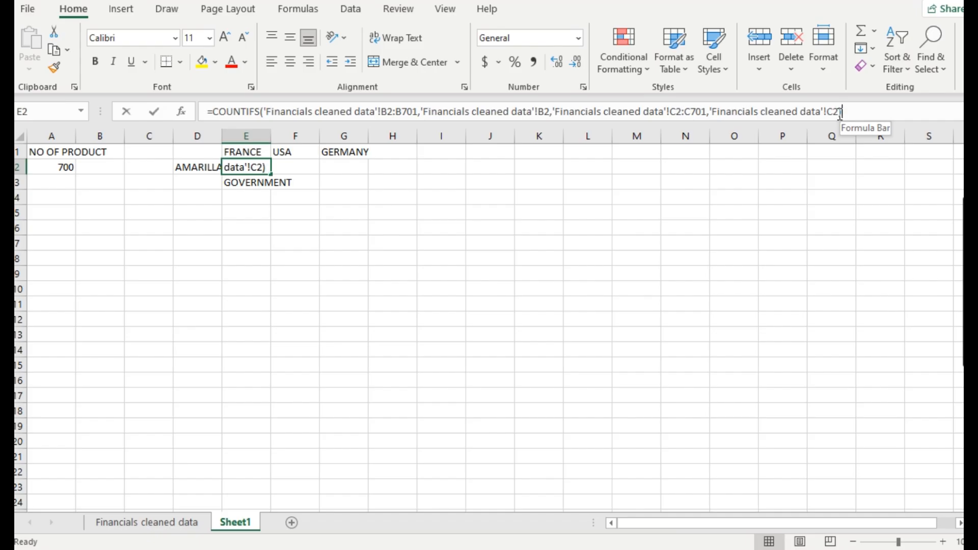
pyautogui.write(',')
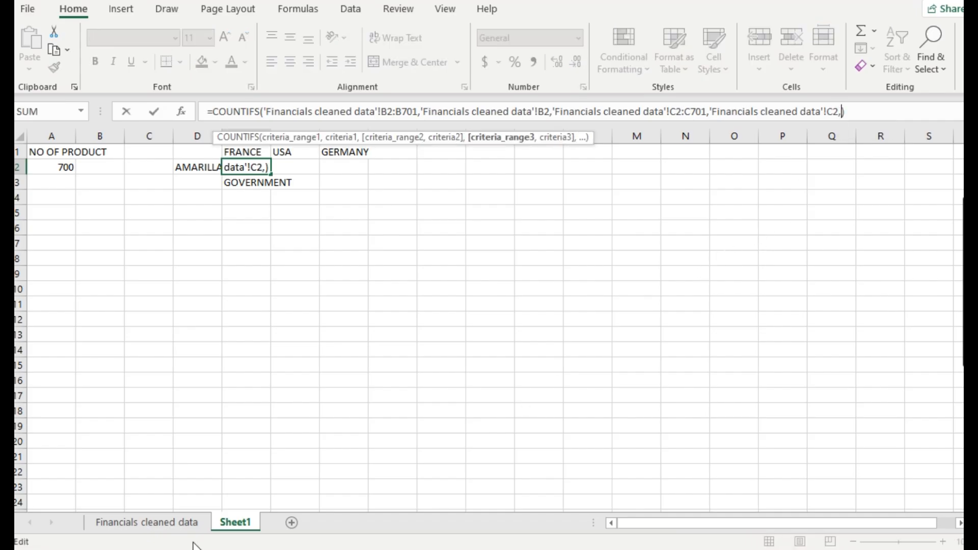
pyautogui.click(169, 527)
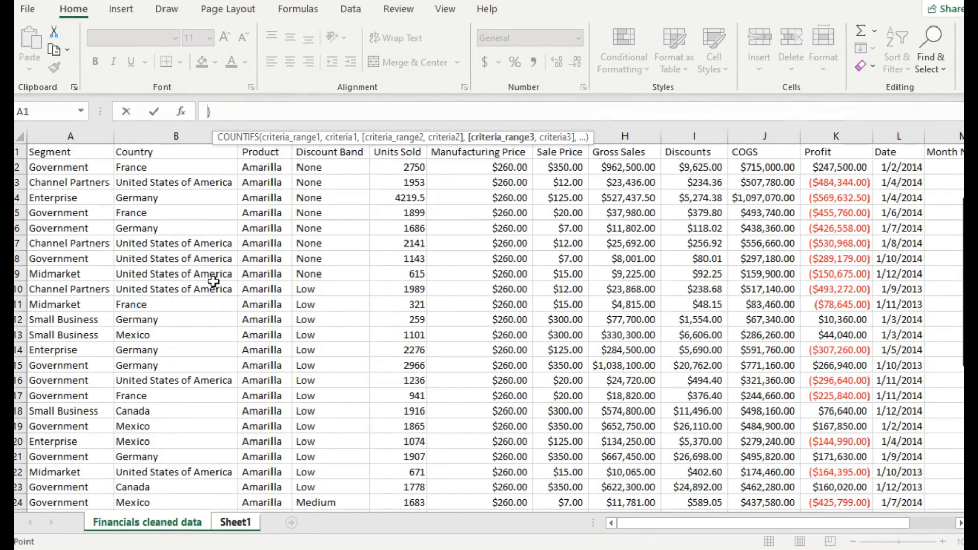
pyautogui.click(61, 166)
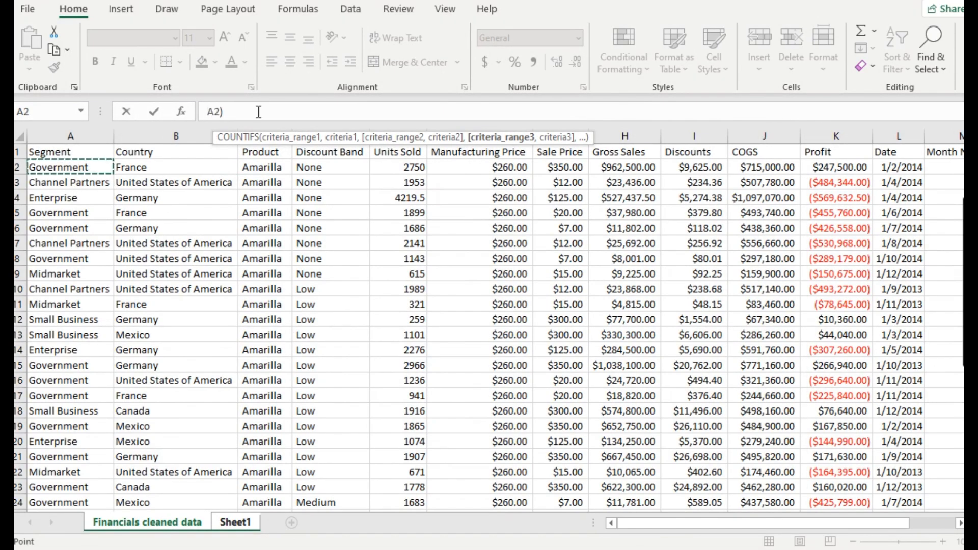
pyautogui.press('F8')
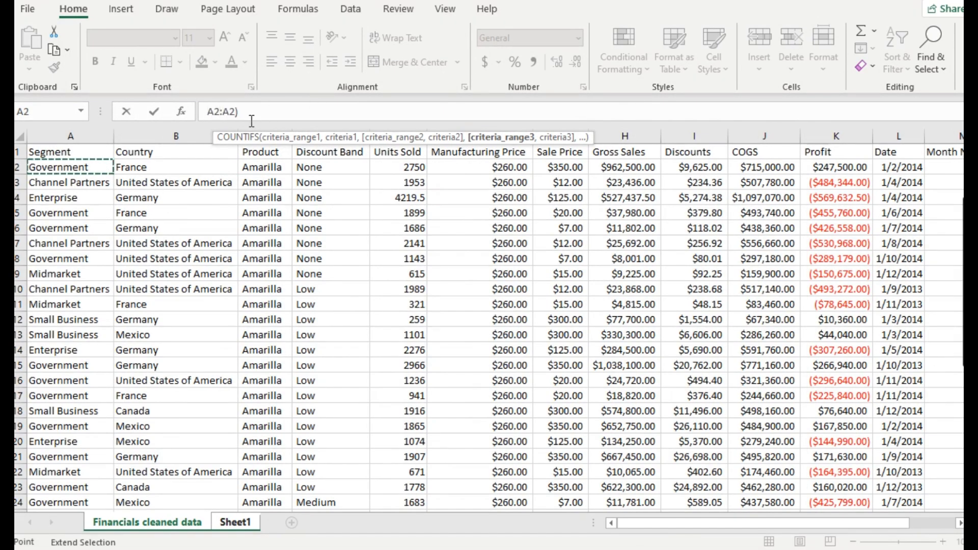
# Step: Delete the A2:A2 reference from the third criteria range and try to commit the COUNTIFS formula
pyautogui.press('BackSpace')
pyautogui.press('BackSpace')
pyautogui.press('BackSpace')
pyautogui.press('BackSpace')
pyautogui.press('BackSpace')
pyautogui.press('BackSpace')
pyautogui.press('BackSpace')
pyautogui.press('BackSpace')
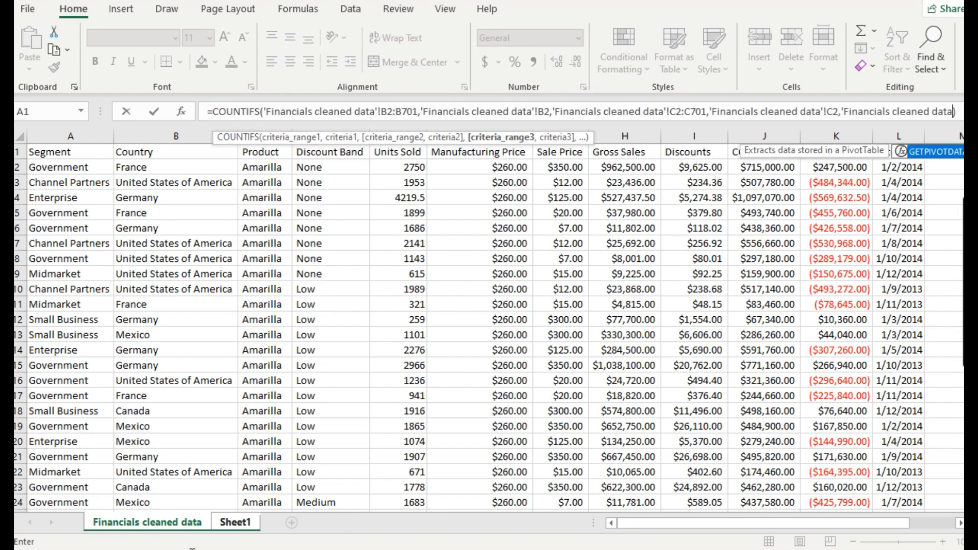
pyautogui.write(')')
pyautogui.press('Return')
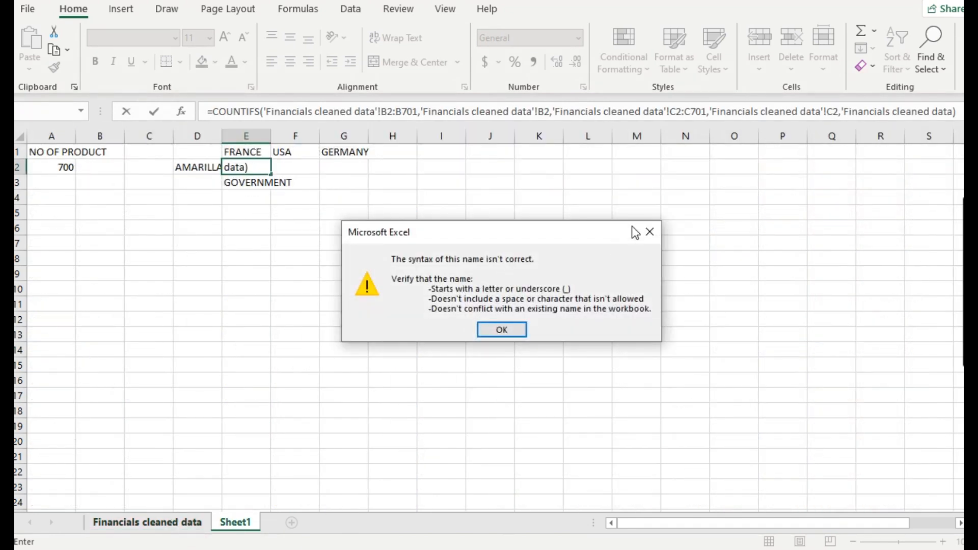
pyautogui.click(649, 232)
pyautogui.click(311, 203)
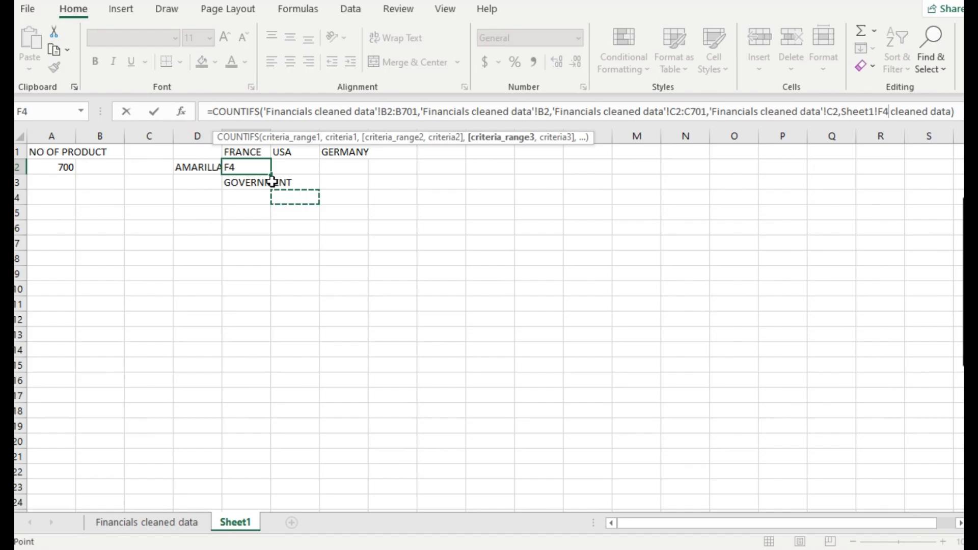
pyautogui.click(247, 184)
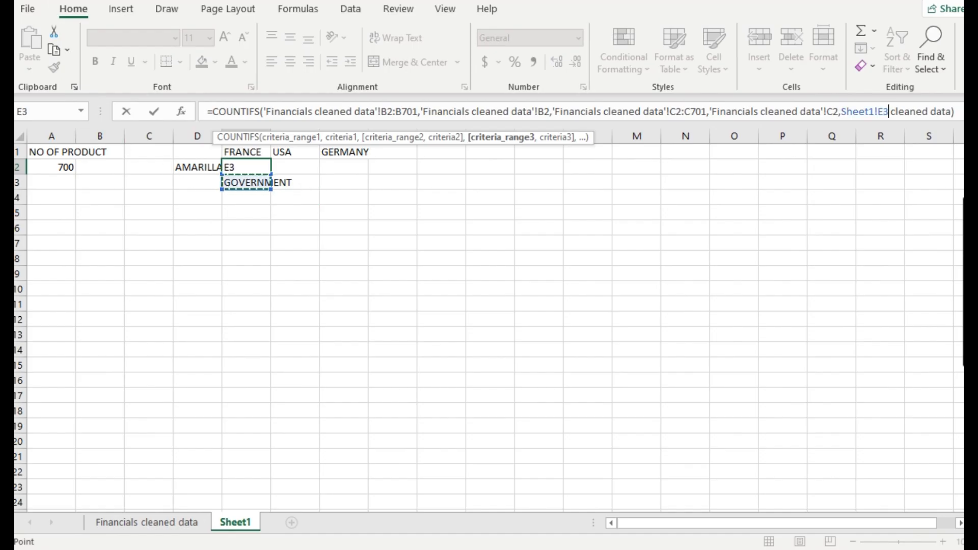
pyautogui.hotkey('ctrl', 'z')
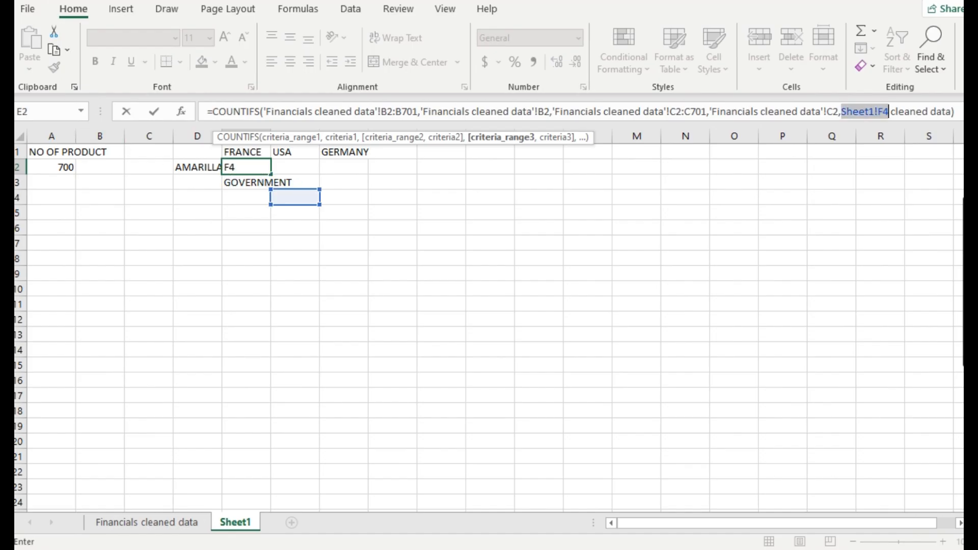
pyautogui.click(217, 183)
pyautogui.press('F2')
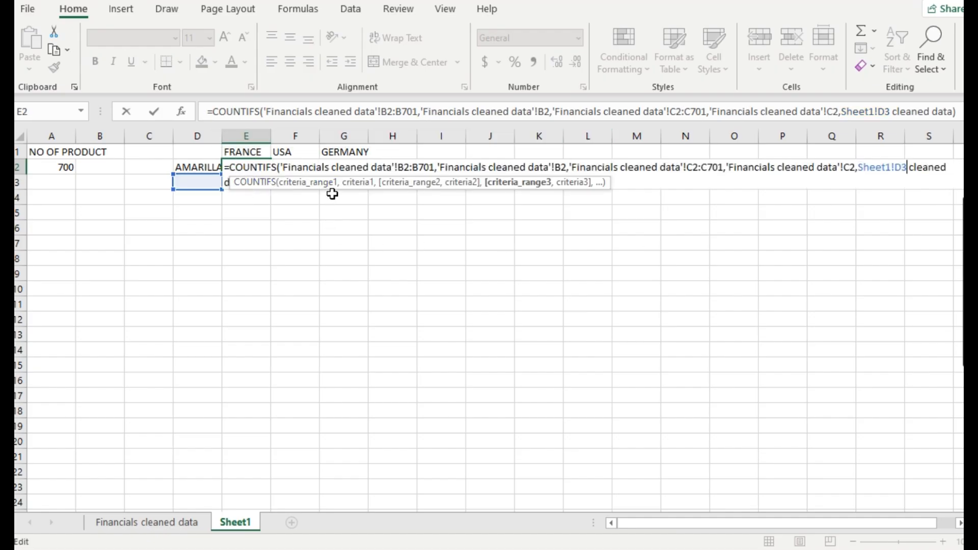
# Step: Clear the entire COUNTIFS formula from cell E2 under FRANCE
pyautogui.click(359, 110)
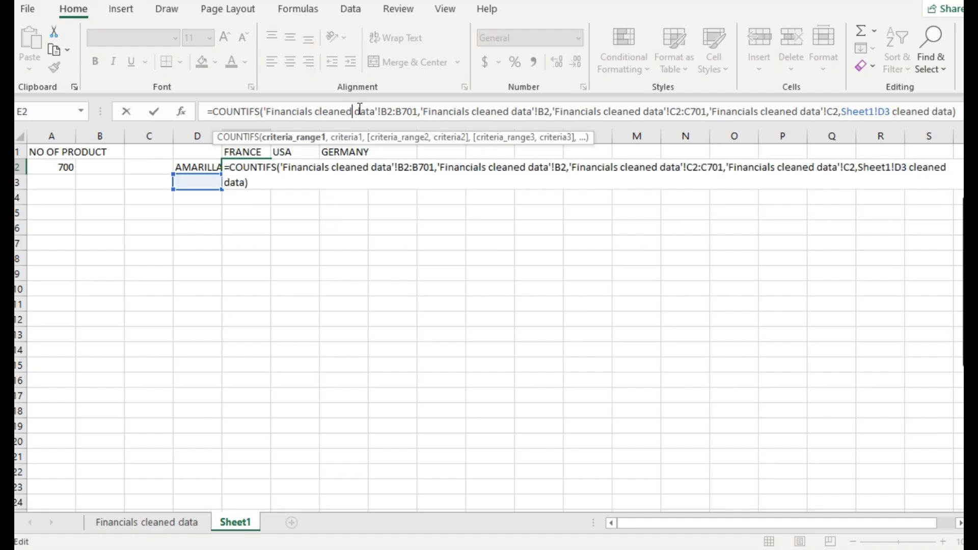
pyautogui.hotkey('ctrl', 'a')
pyautogui.press('BackSpace')
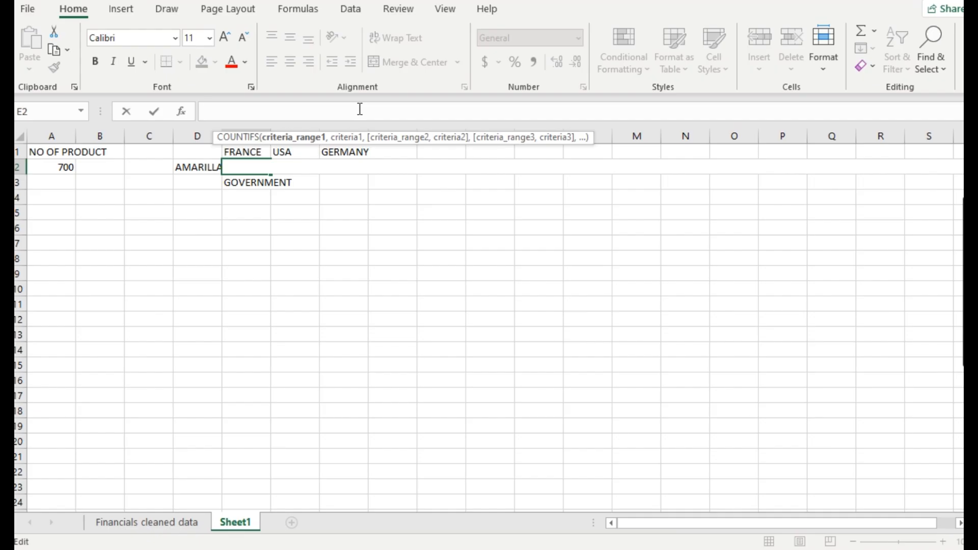
pyautogui.press('Return')
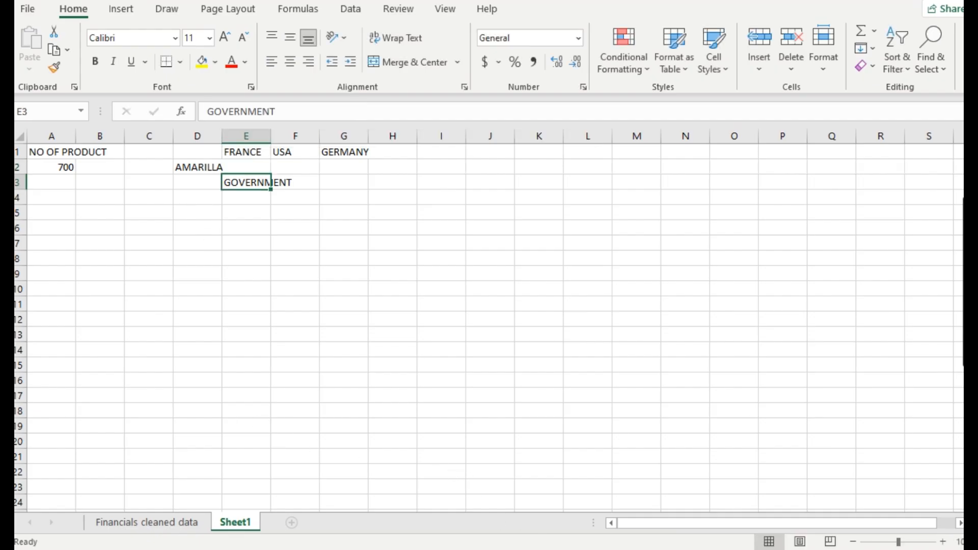
# Step: Switch to the PowerPoint presentation and view slide 27 covering MIN, MAX, AVERAGE, MEDIAN, standard deviation and variance
pyautogui.hotkey('alt', 'Tab')
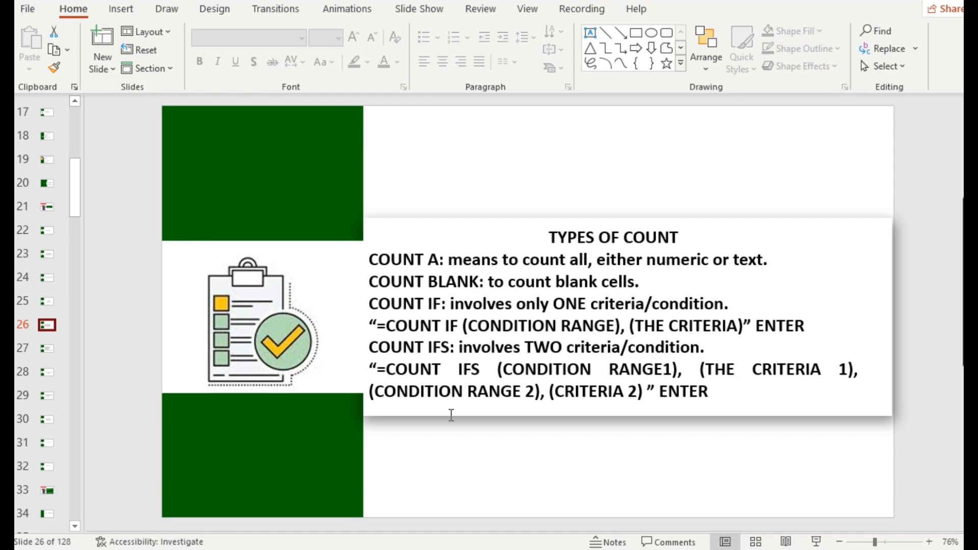
pyautogui.scroll(-1, 451, 415)
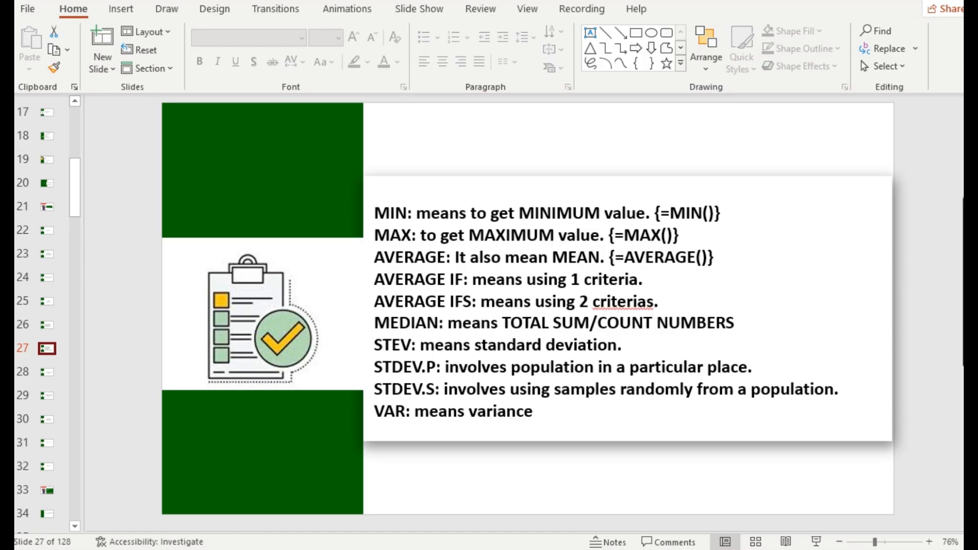
# Step: Switch back to the Financials cleaned data workbook in Excel and view its Financials cleaned data sheet
pyautogui.moveTo(651, 549)
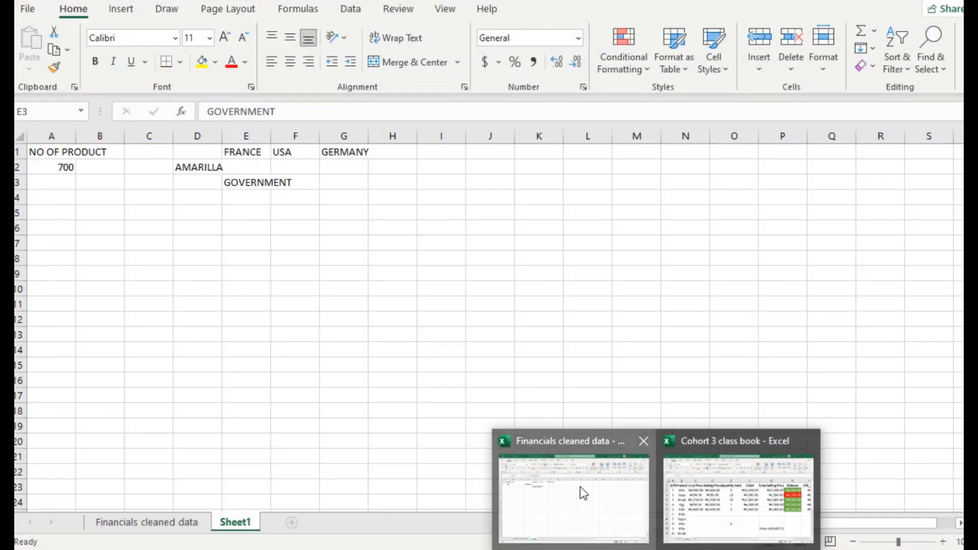
pyautogui.click(579, 491)
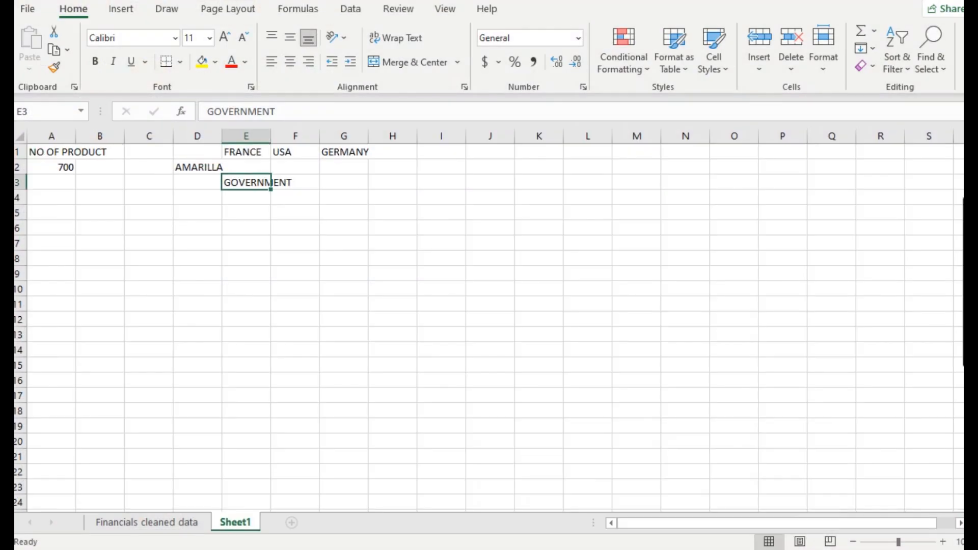
pyautogui.click(173, 525)
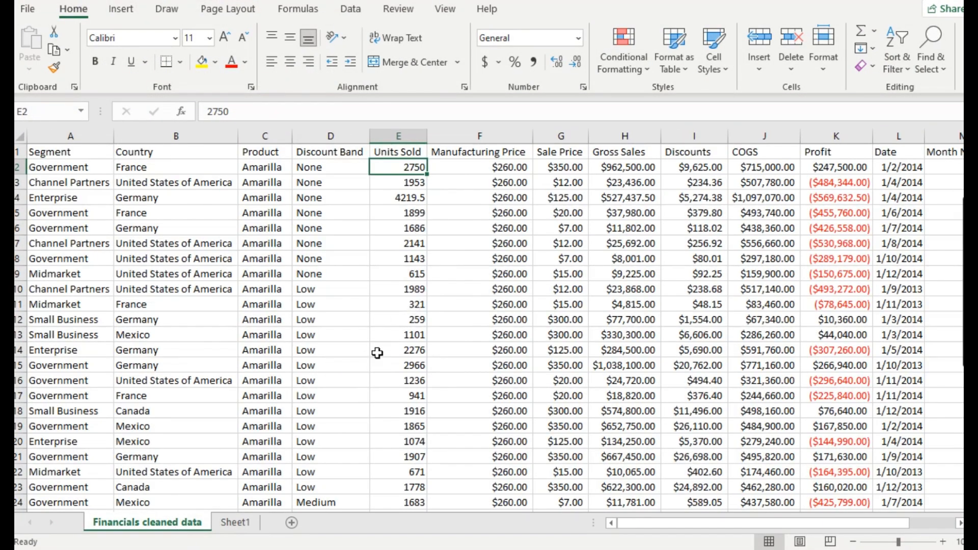
# Step: Clear the GOVERNMENT label from cell E3 on Sheet1
pyautogui.click(218, 524)
pyautogui.click(229, 225)
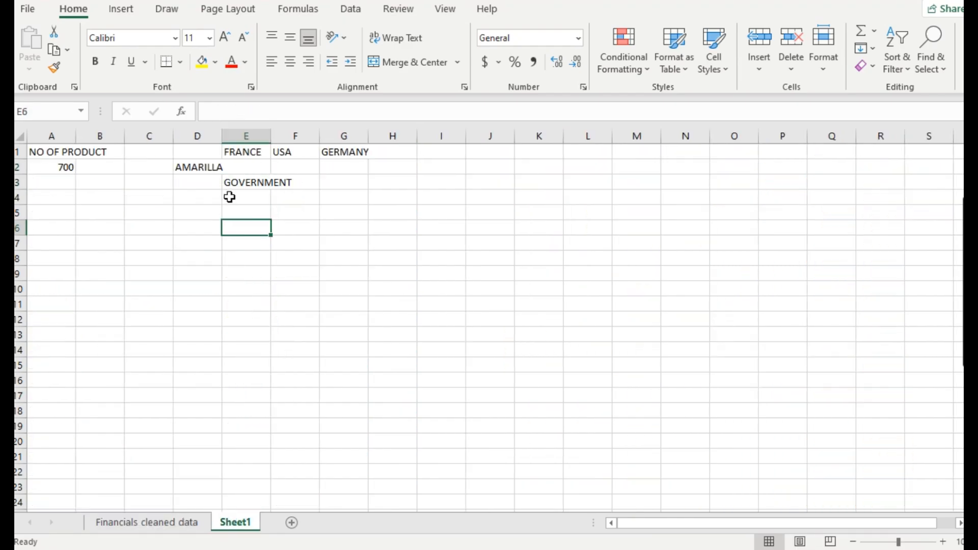
pyautogui.click(249, 176)
pyautogui.press('BackSpace')
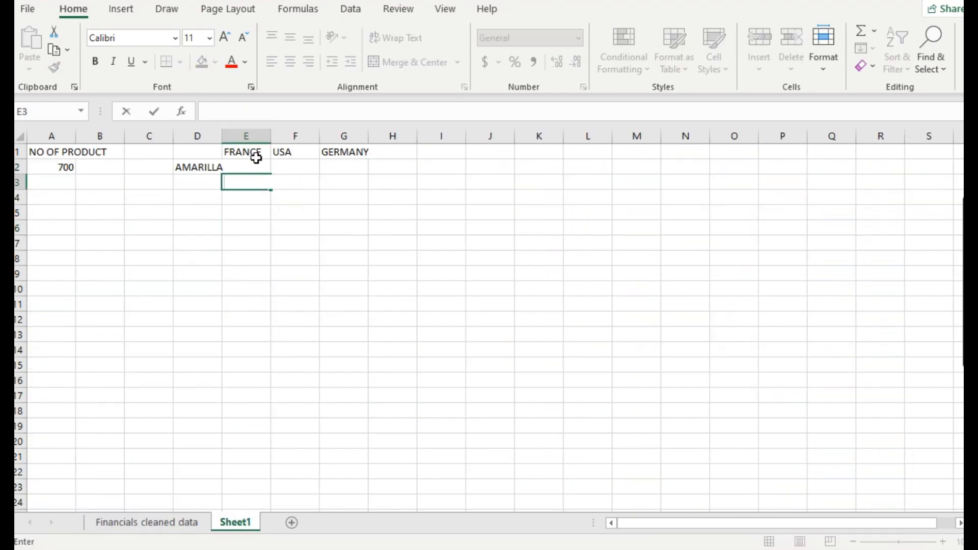
# Step: Enter a MIN formula in cell D3 of Sheet1 for Units Sold, range E2:E701 on the Financials cleaned data sheet
pyautogui.click(253, 166)
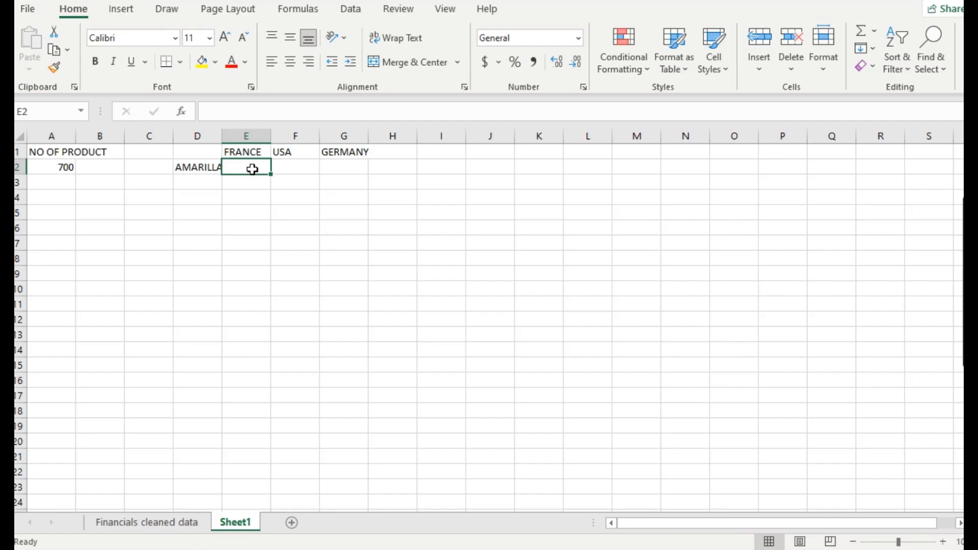
pyautogui.click(189, 183)
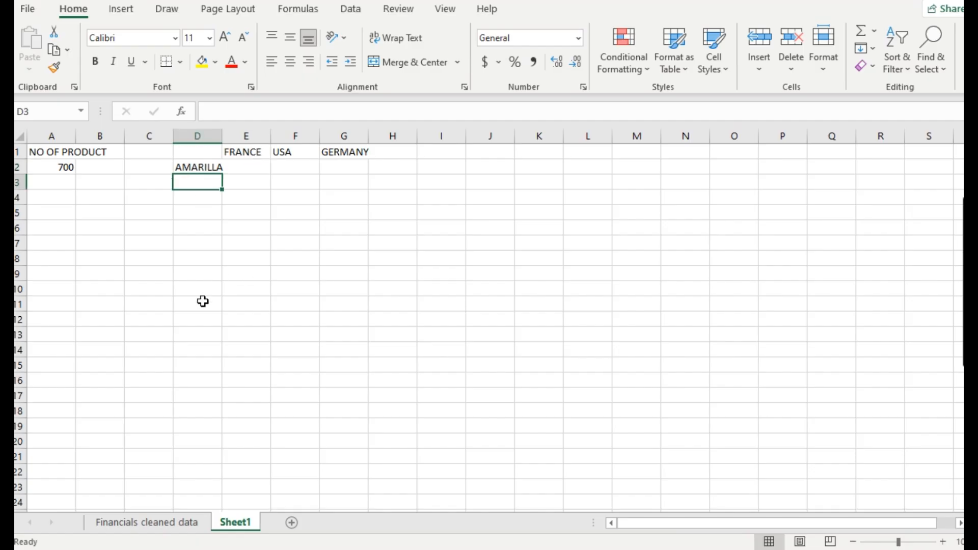
pyautogui.write('=MIN')
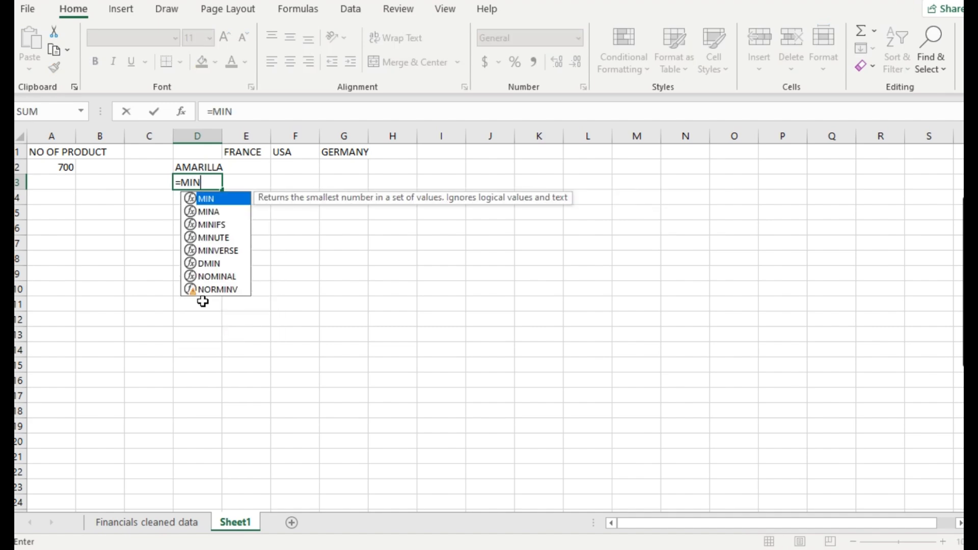
pyautogui.write('(')
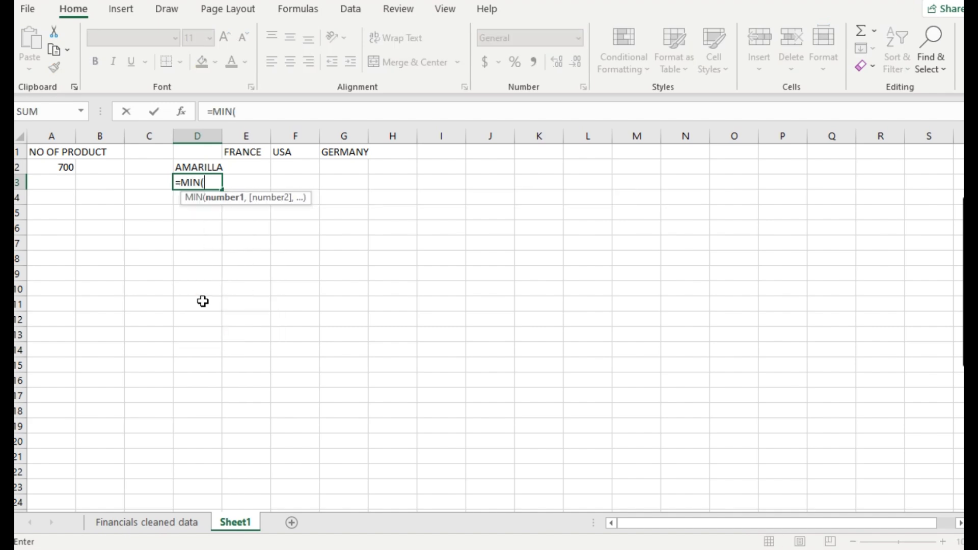
pyautogui.click(186, 525)
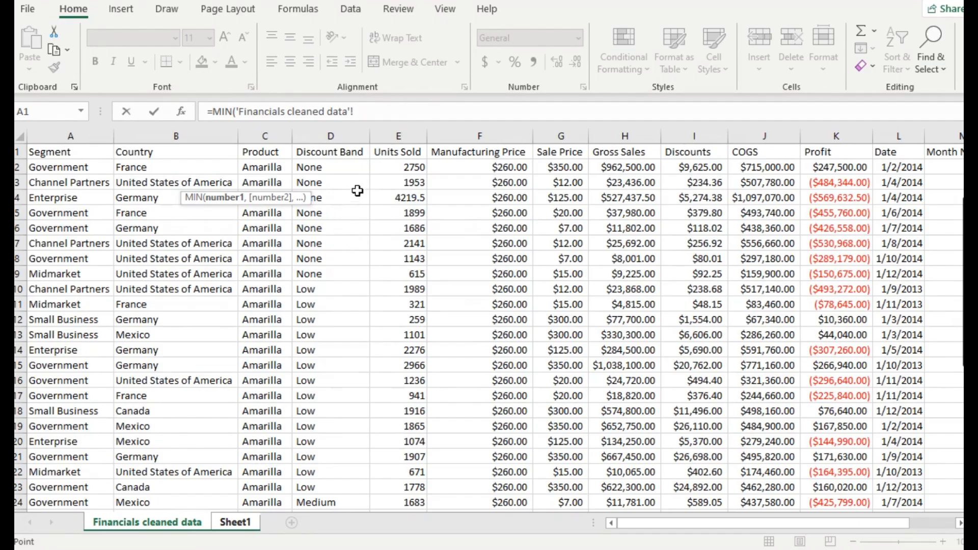
pyautogui.click(407, 165)
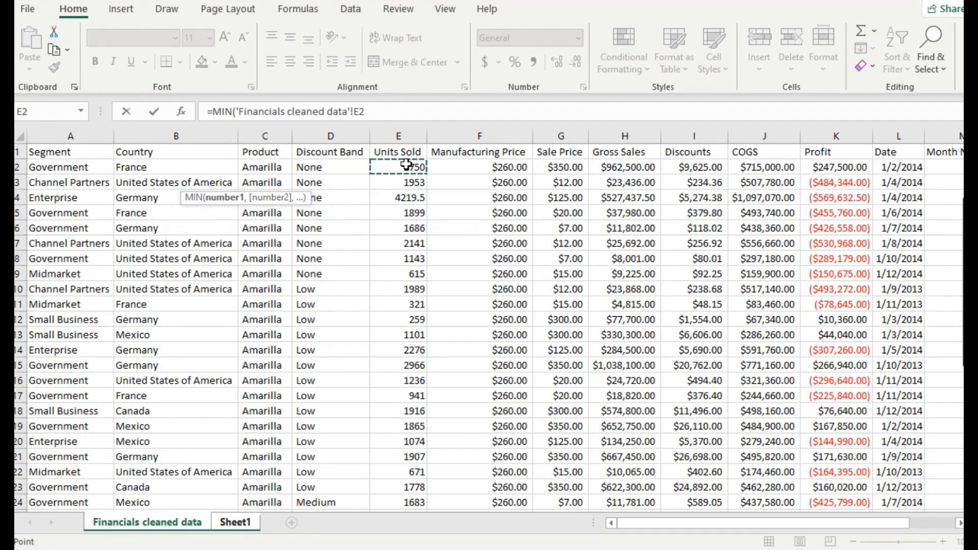
pyautogui.write(':E')
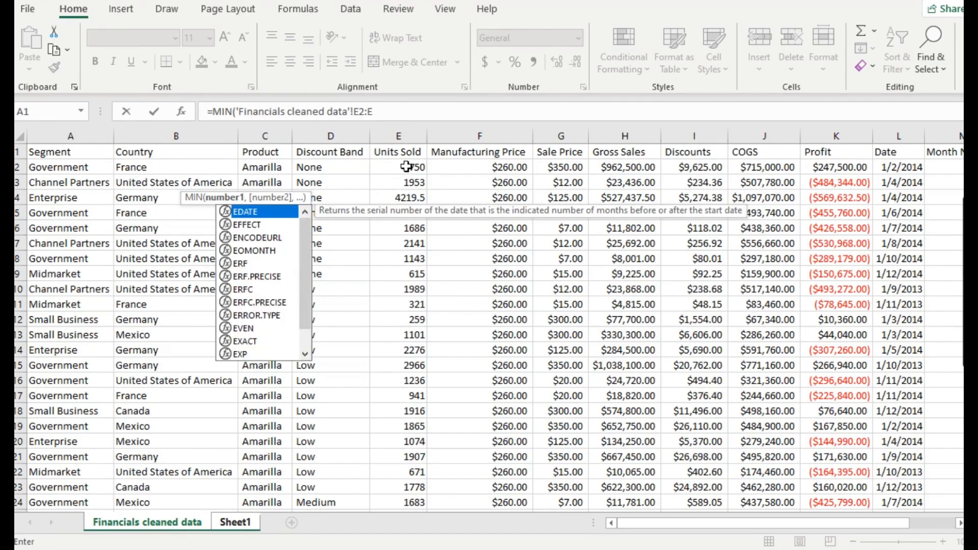
pyautogui.write('701')
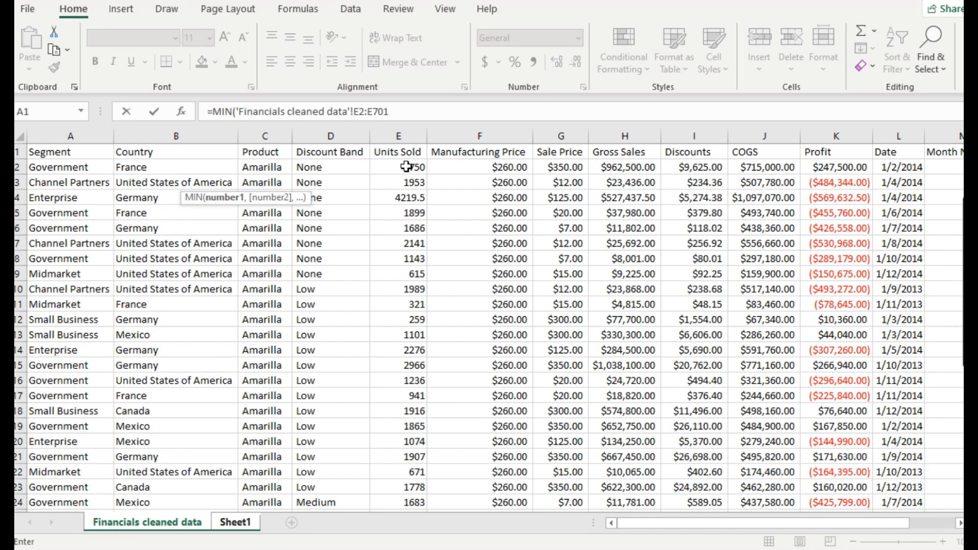
pyautogui.write(')')
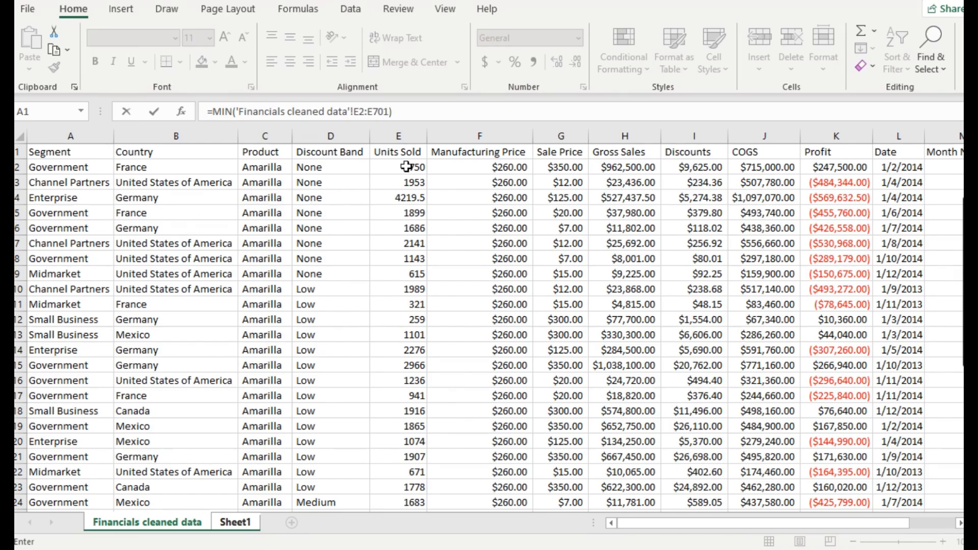
pyautogui.press('Return')
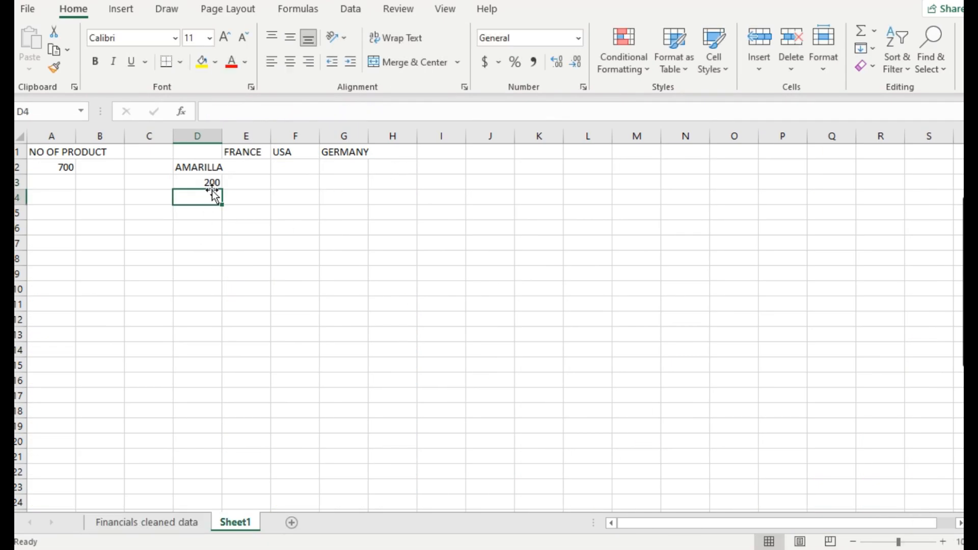
pyautogui.click(199, 180)
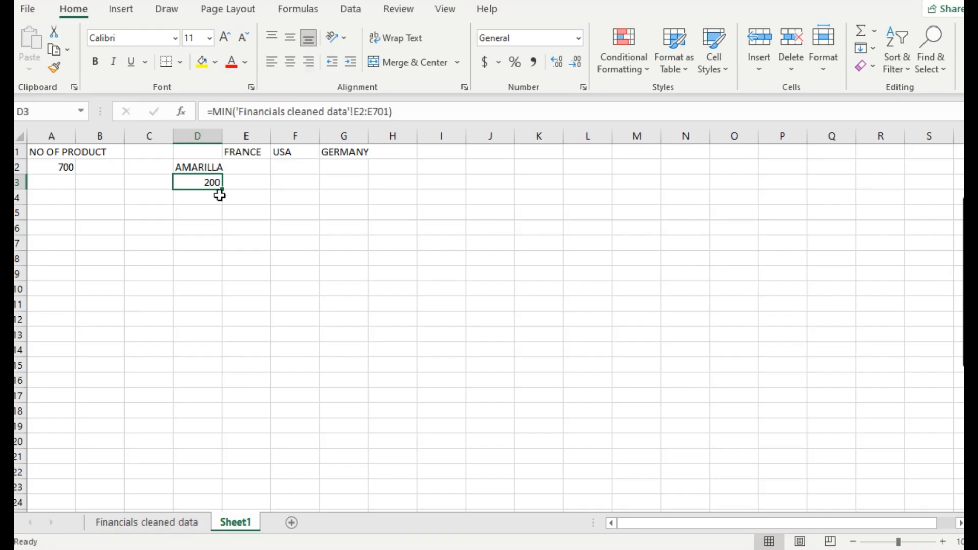
# Step: Replace the AMARILLA label in cell D2 with PRODUCT
pyautogui.click(197, 168)
pyautogui.doubleClick(199, 167)
pyautogui.doubleClick(199, 167)
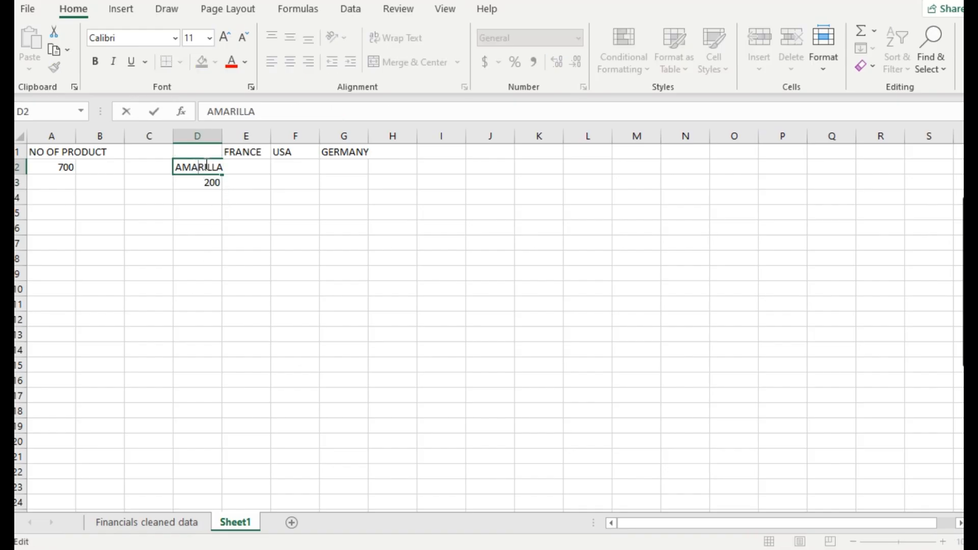
pyautogui.doubleClick(207, 166)
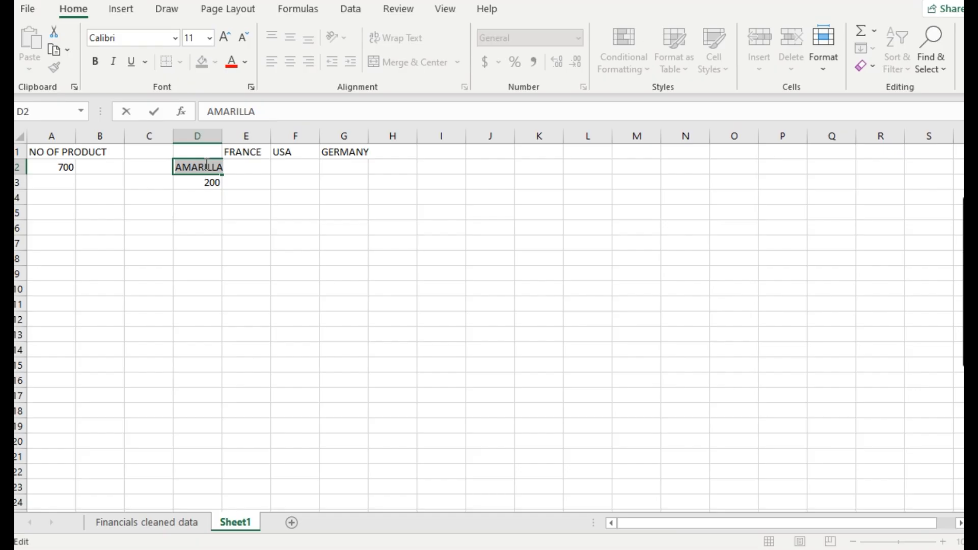
pyautogui.write('PROD')
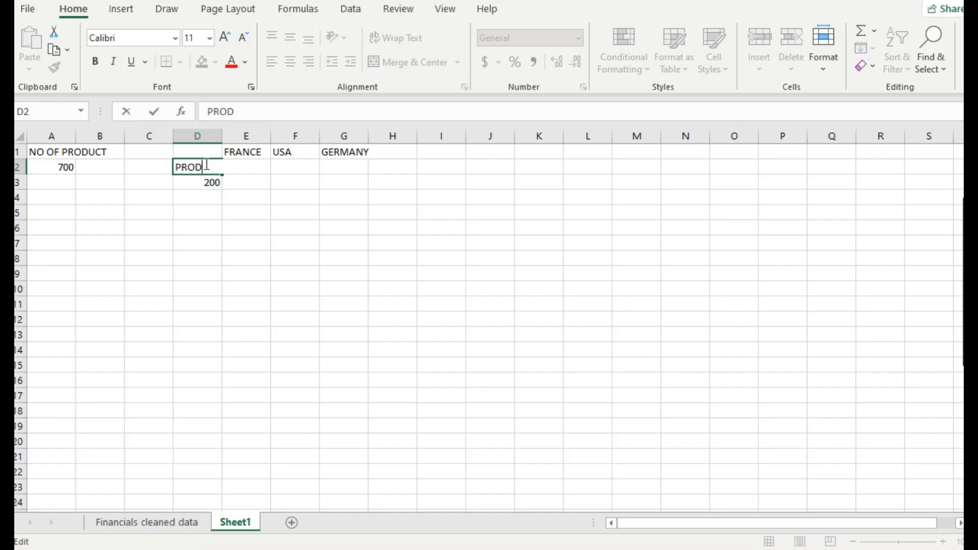
pyautogui.write('UCTY')
pyautogui.press('BackSpace')
pyautogui.press('Return')
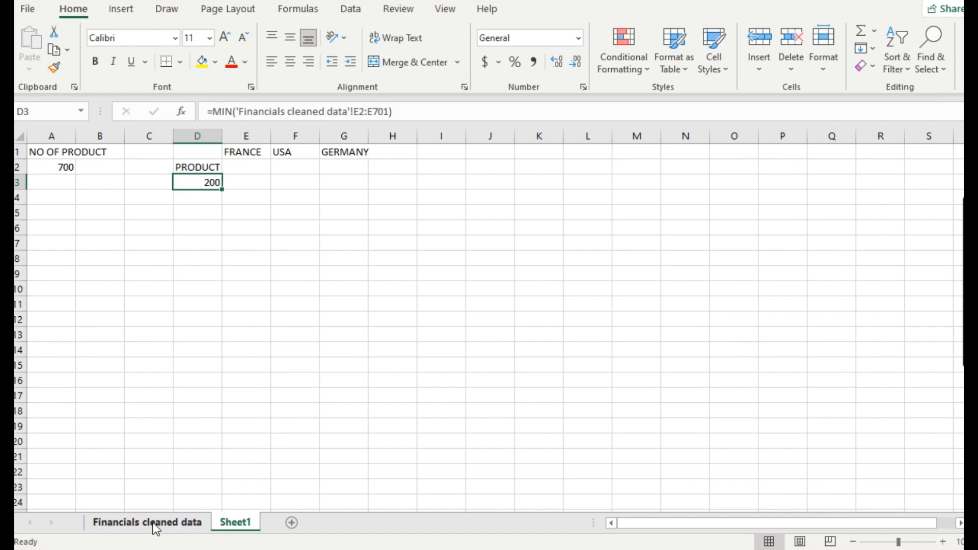
# Step: Review the source data on the Financials cleaned data sheet and the MIN formula in cell D3 of Sheet1
pyautogui.click(166, 530)
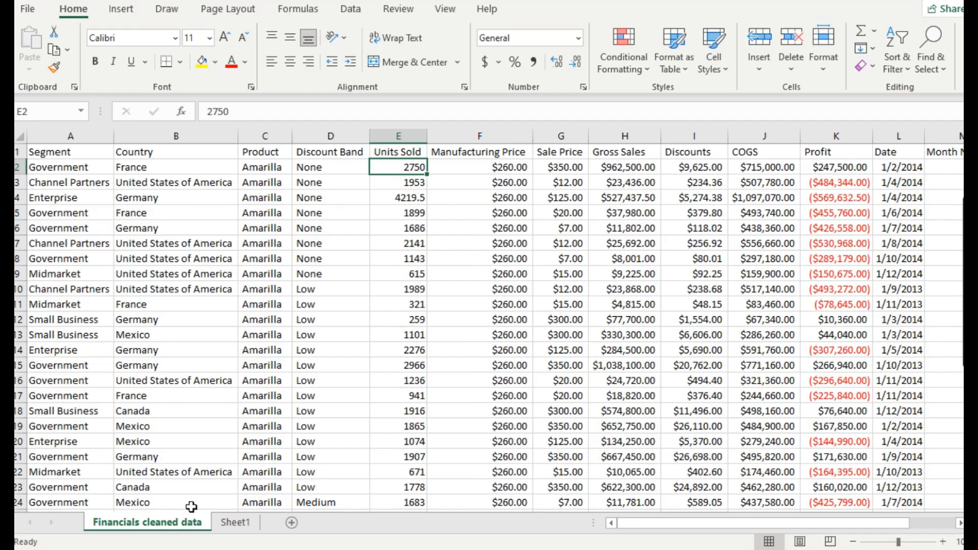
pyautogui.click(227, 528)
pyautogui.click(174, 525)
pyautogui.click(244, 525)
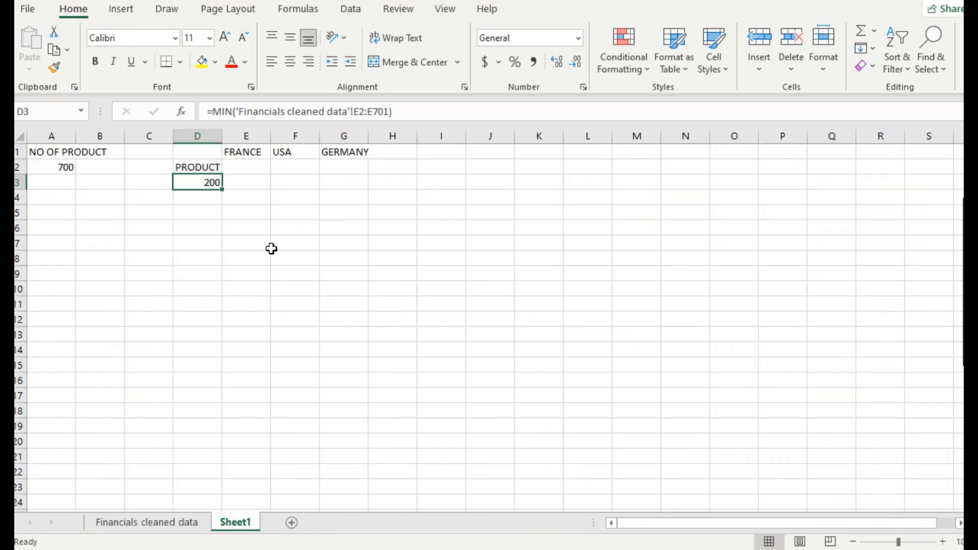
pyautogui.click(233, 111)
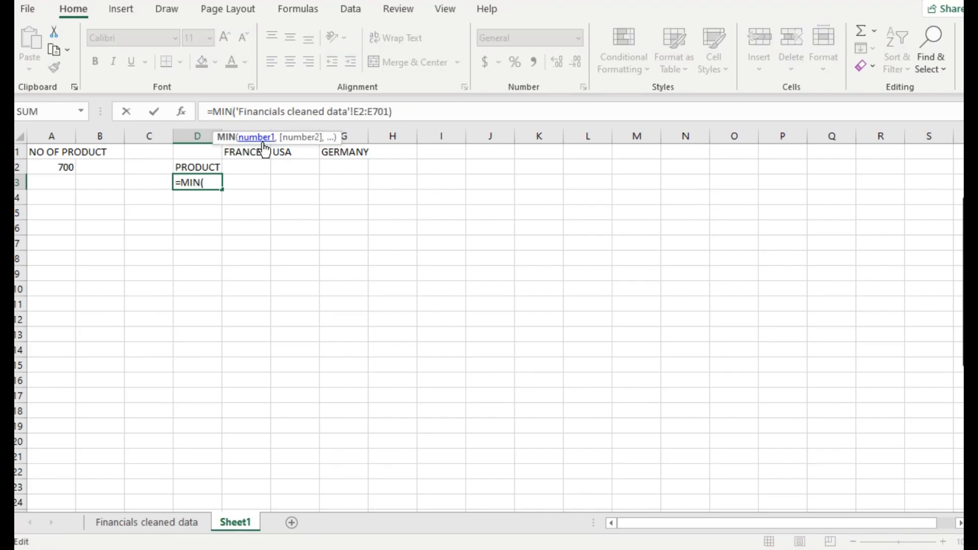
# Step: Enter a MAX formula in cell D4 of Sheet1 for Units Sold, range E2:E701 on the Financials cleaned data sheet
pyautogui.click(208, 199)
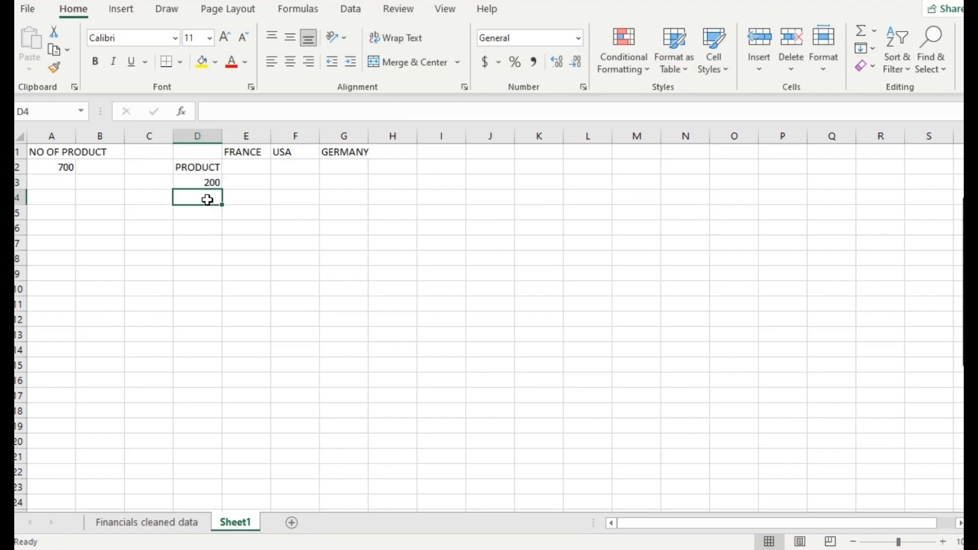
pyautogui.write('=MAX')
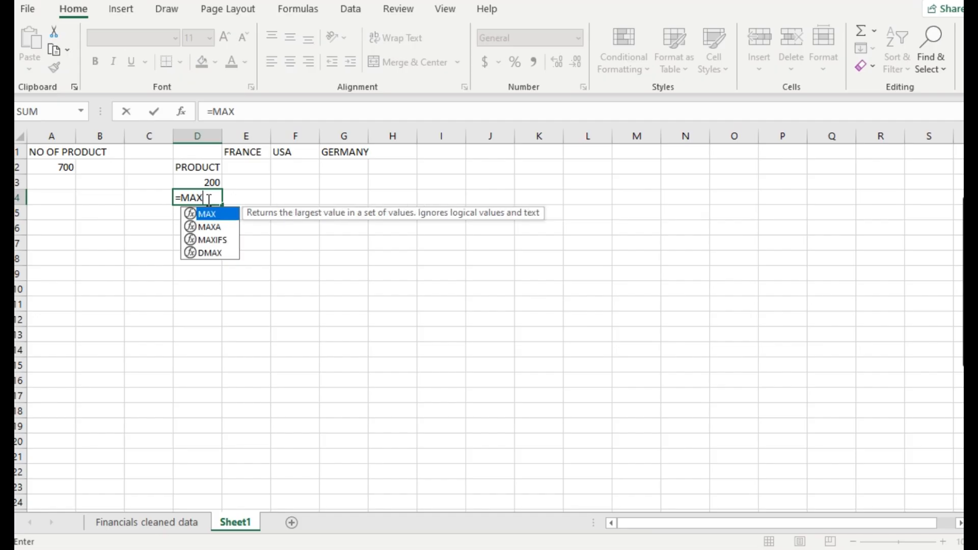
pyautogui.write('(')
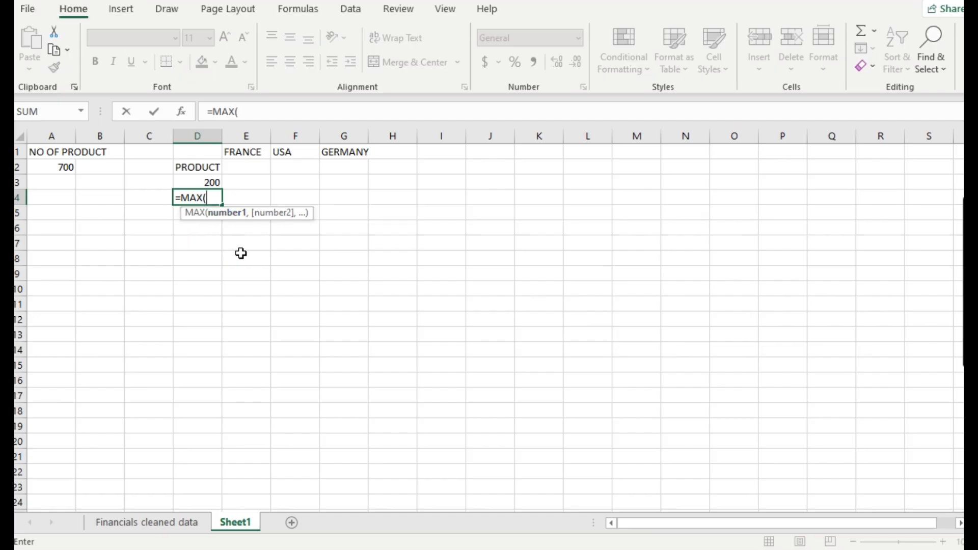
pyautogui.click(180, 530)
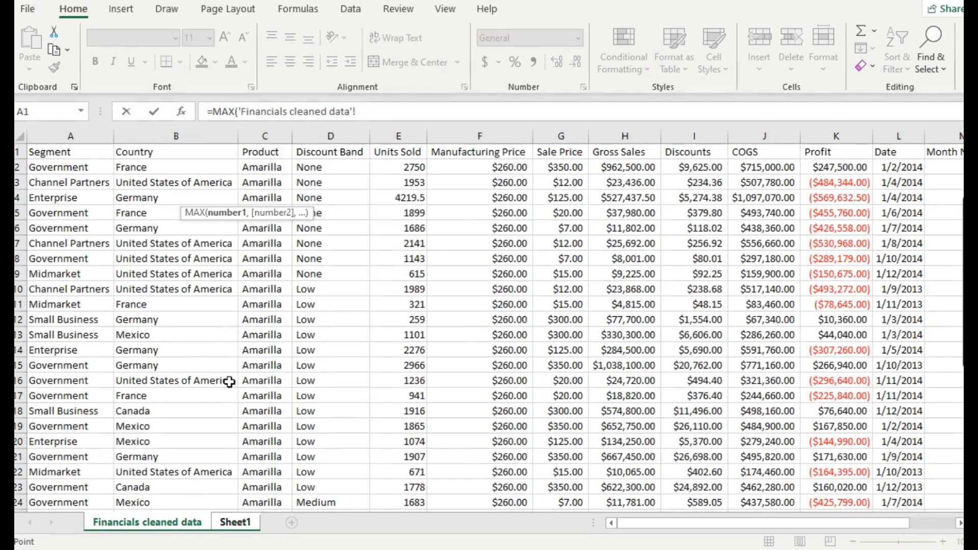
pyautogui.click(406, 164)
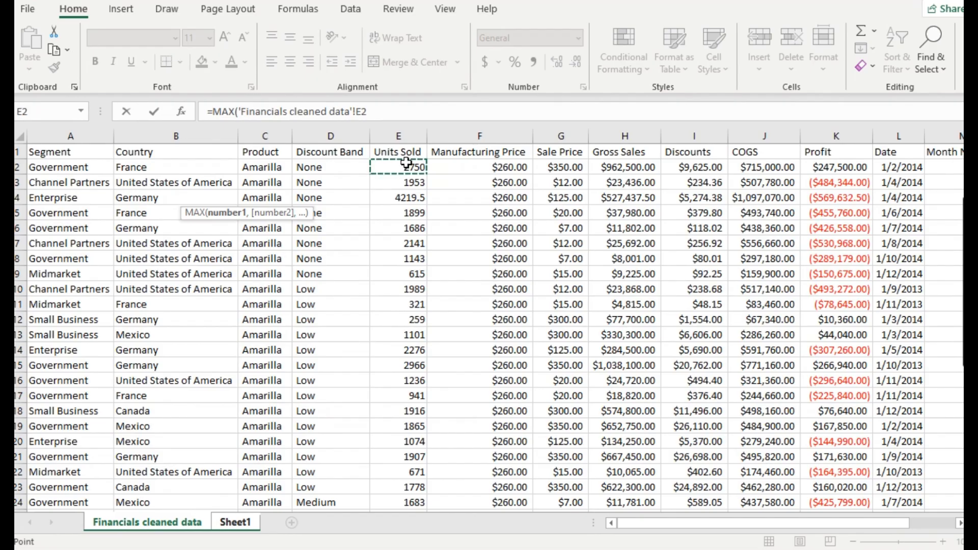
pyautogui.press('F8')
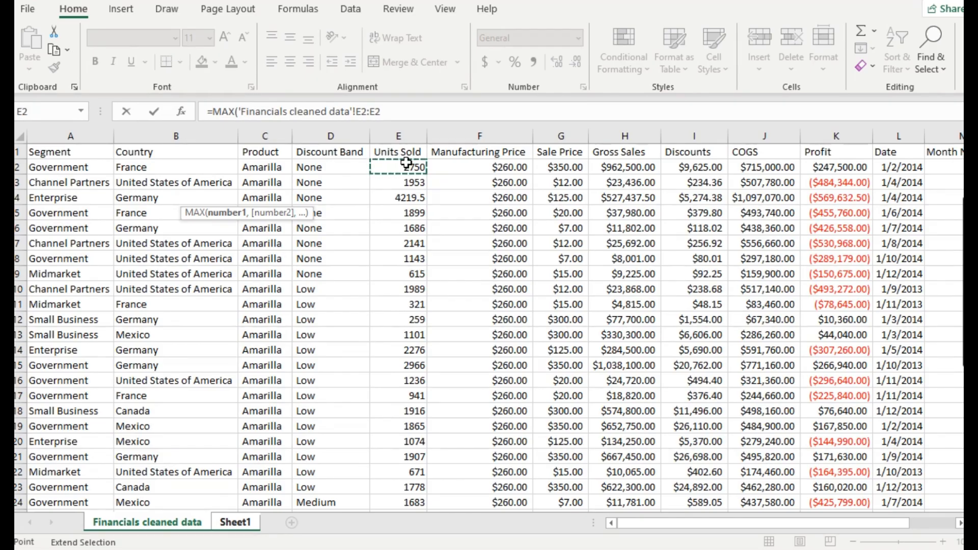
pyautogui.press('BackSpace')
pyautogui.write('70')
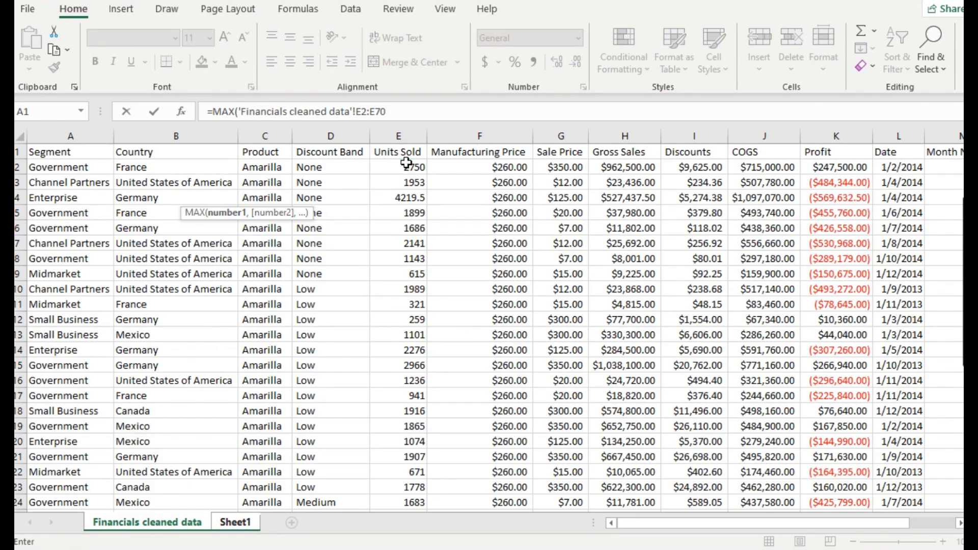
pyautogui.write('1)')
pyautogui.press('Return')
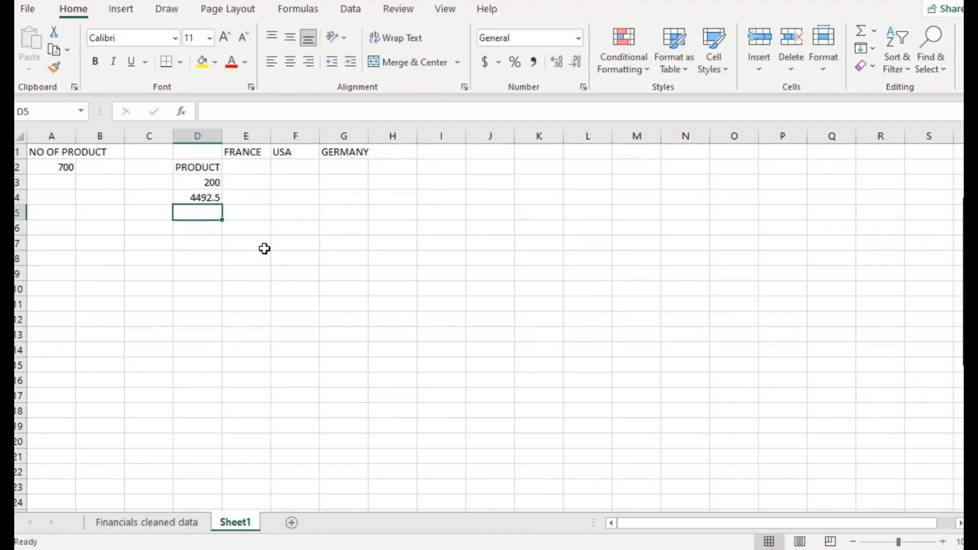
# Step: Check the MAX formula in cell D4, then switch to the PowerPoint presentation and view slide 27 on AVERAGE and AVERAGE IF
pyautogui.click(203, 199)
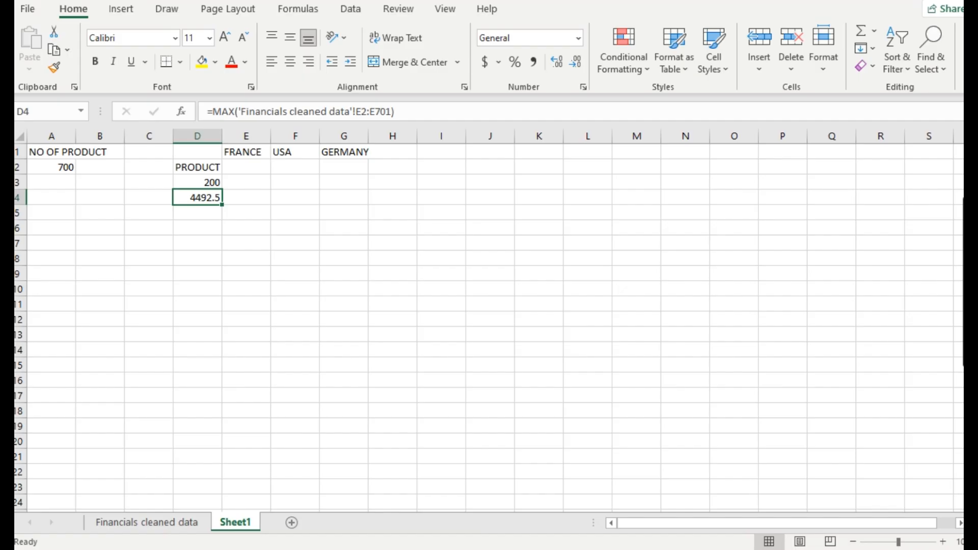
pyautogui.hotkey('alt', 'Tab')
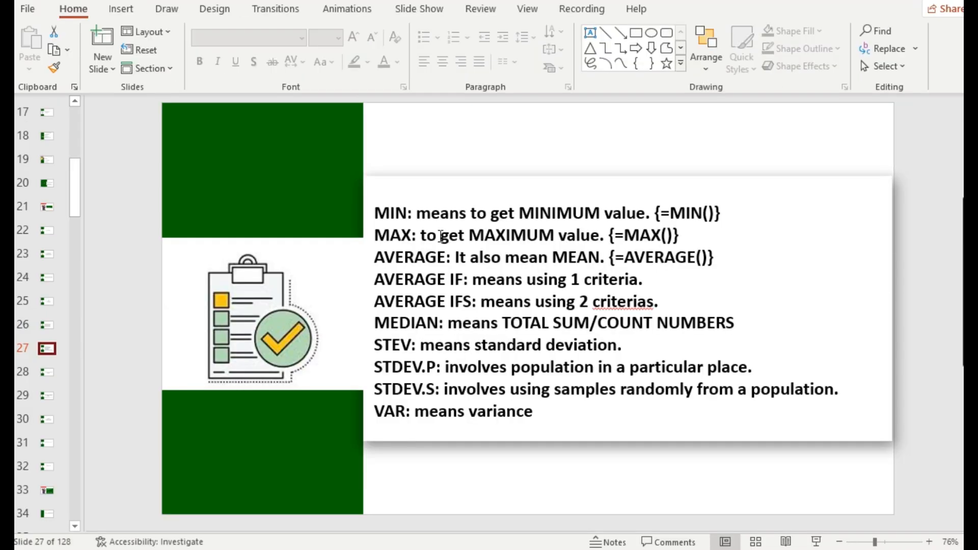
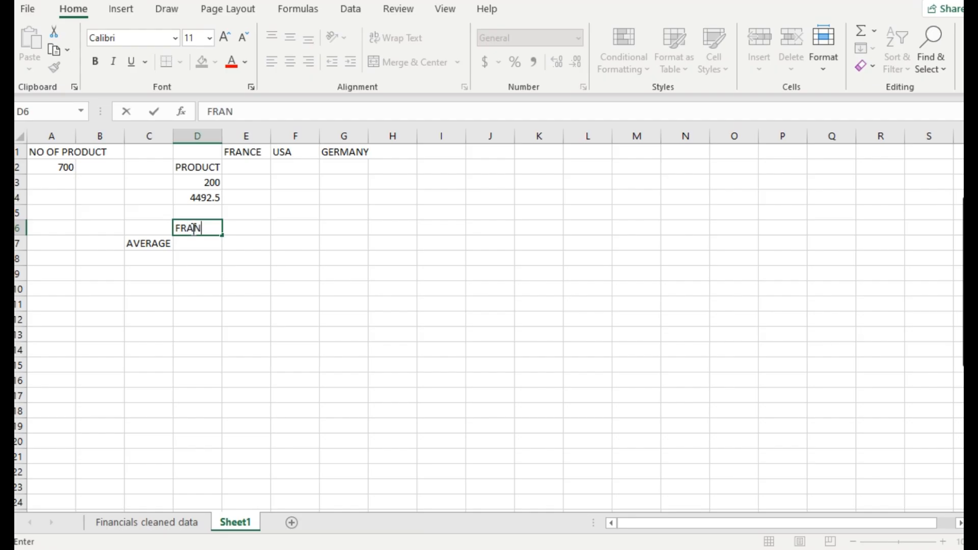
# Step: Label cell D6 FRANCE and start an AVERAGEIF formula in D7 with the Country range B2:B701 on the Financials cleaned data sheet
pyautogui.press('Return')
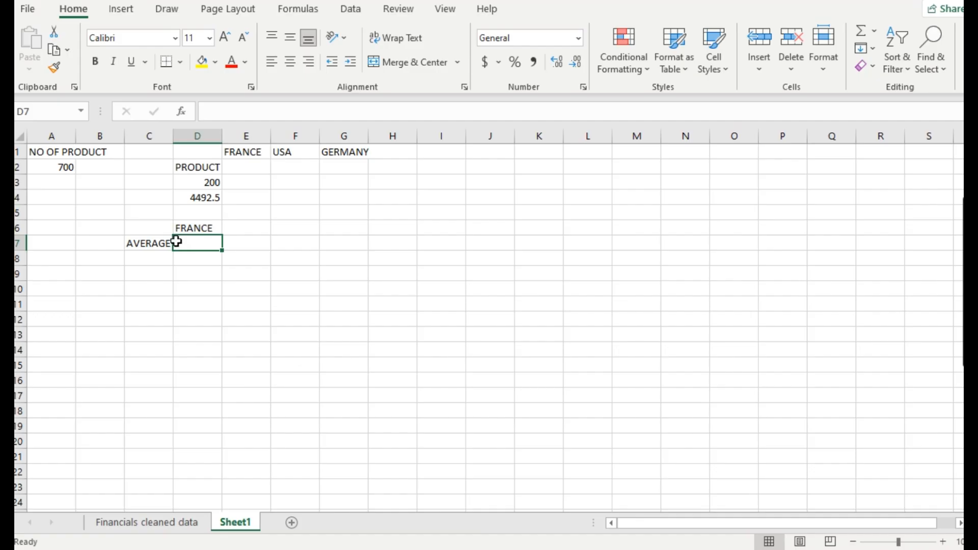
pyautogui.write('=')
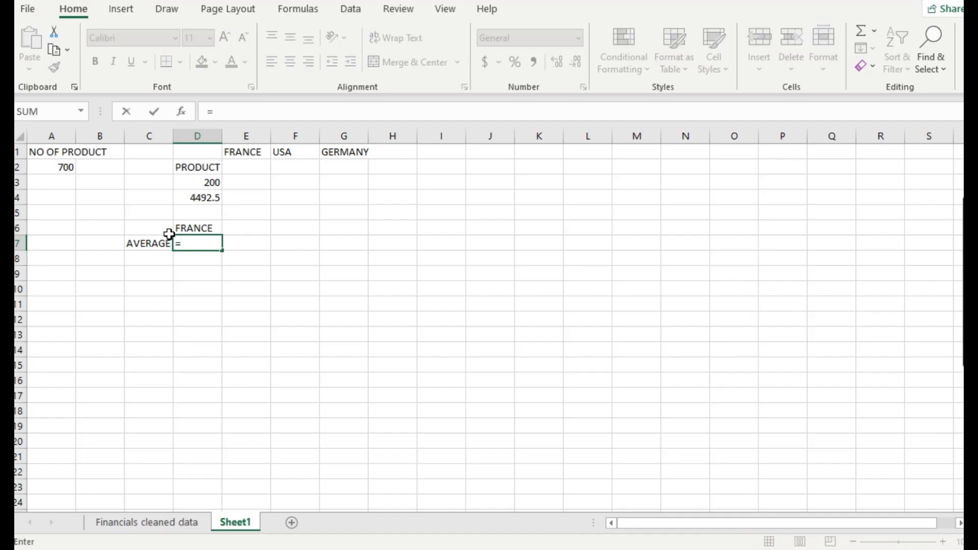
pyautogui.write('AVERAGEIF')
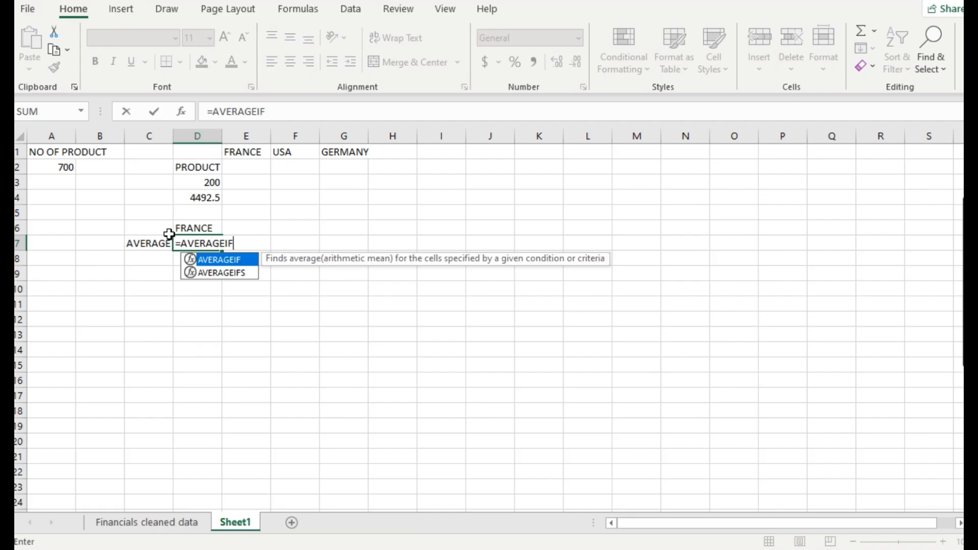
pyautogui.write('(')
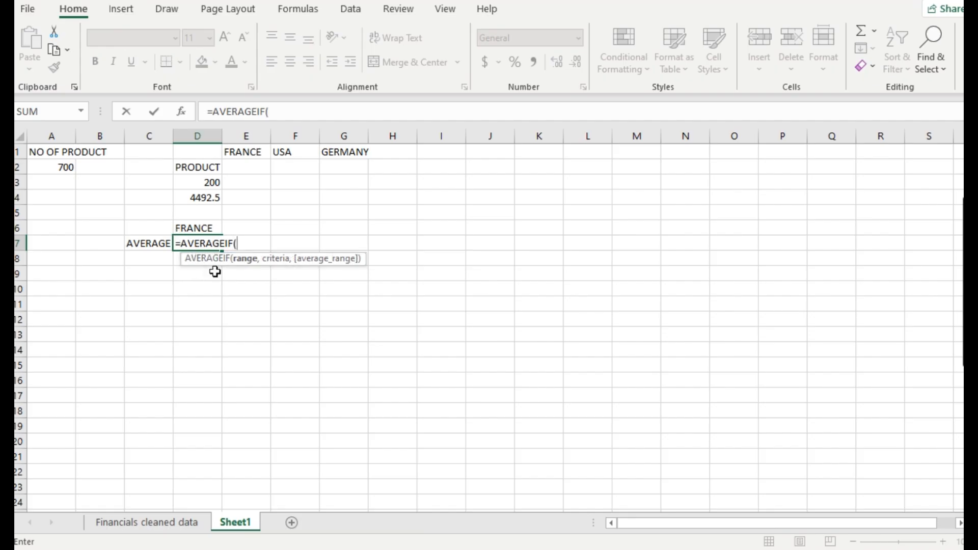
pyautogui.click(172, 524)
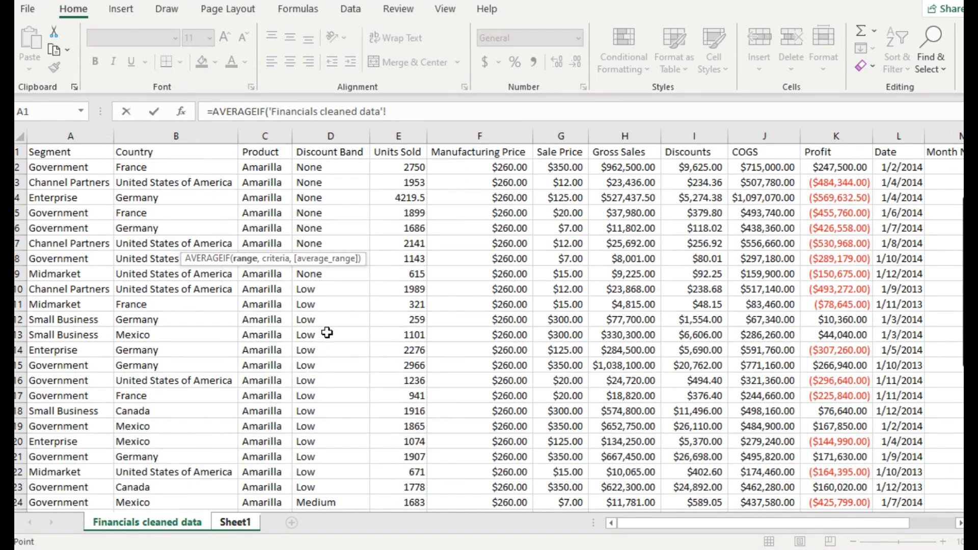
pyautogui.click(161, 167)
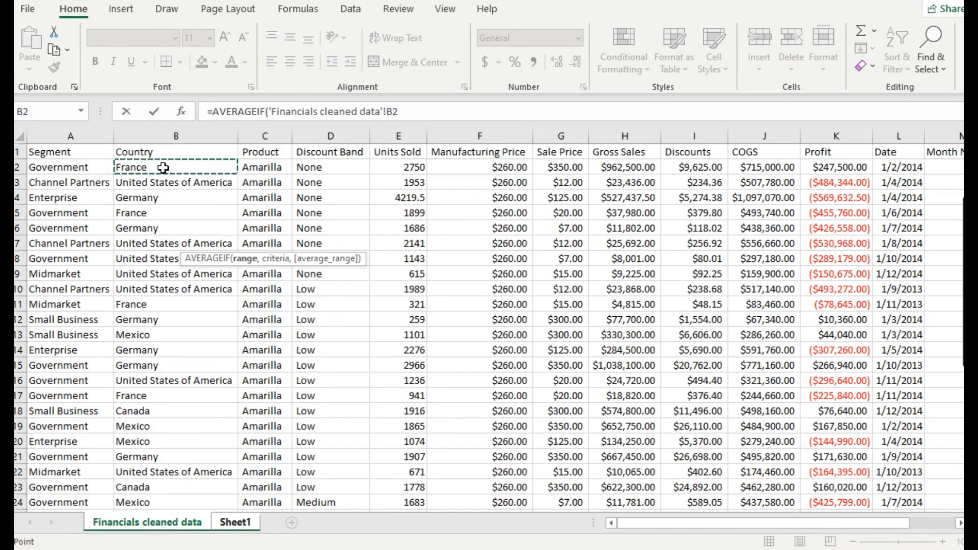
pyautogui.click(427, 116)
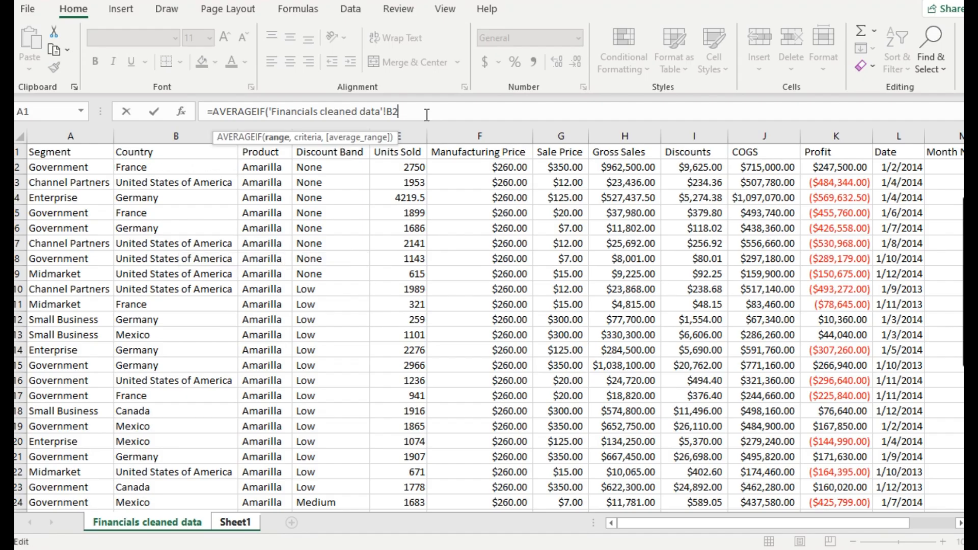
pyautogui.write(':B7')
pyautogui.press('BackSpace')
pyautogui.write('701,')
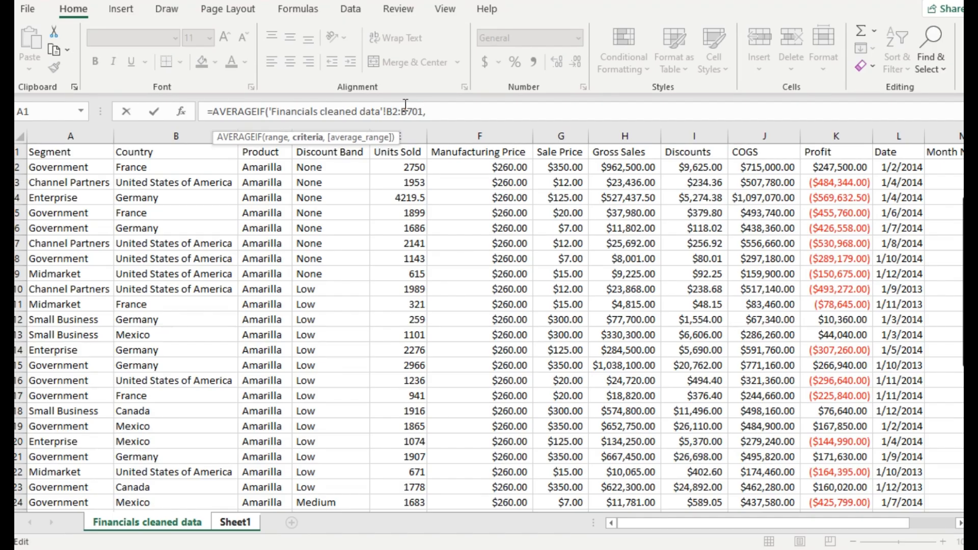
# Step: Complete the AVERAGEIF formula with cell B2 as the criterion and Units Sold, E2:E701, as the average range
pyautogui.click(163, 167)
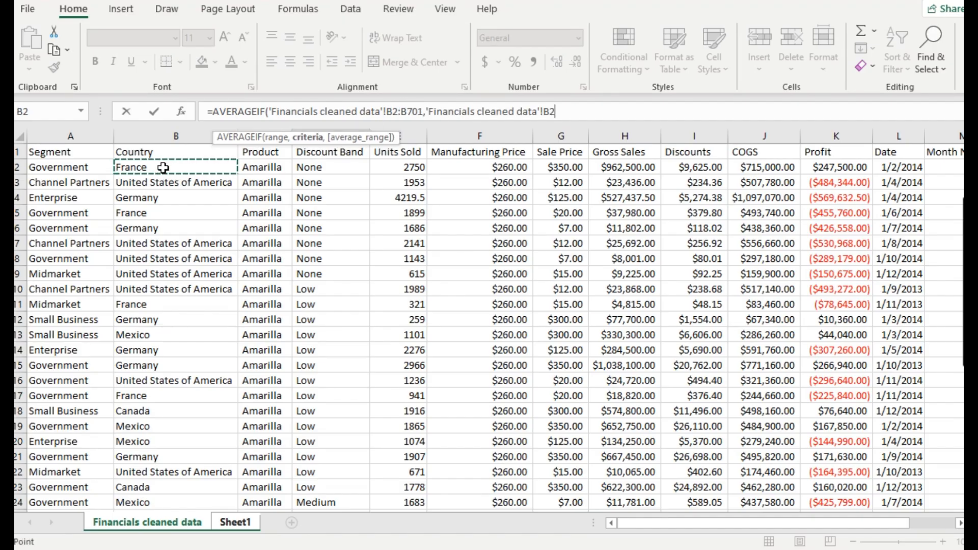
pyautogui.write(',')
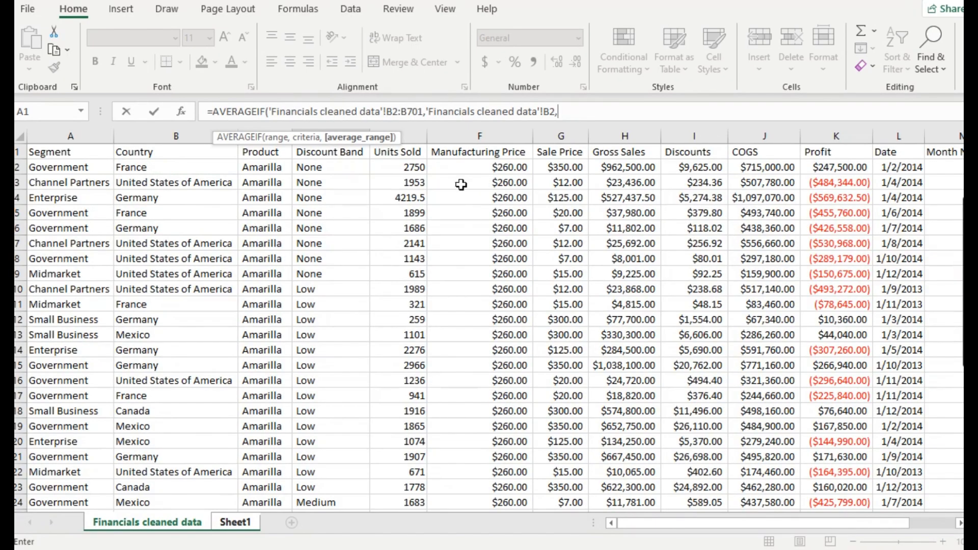
pyautogui.click(411, 168)
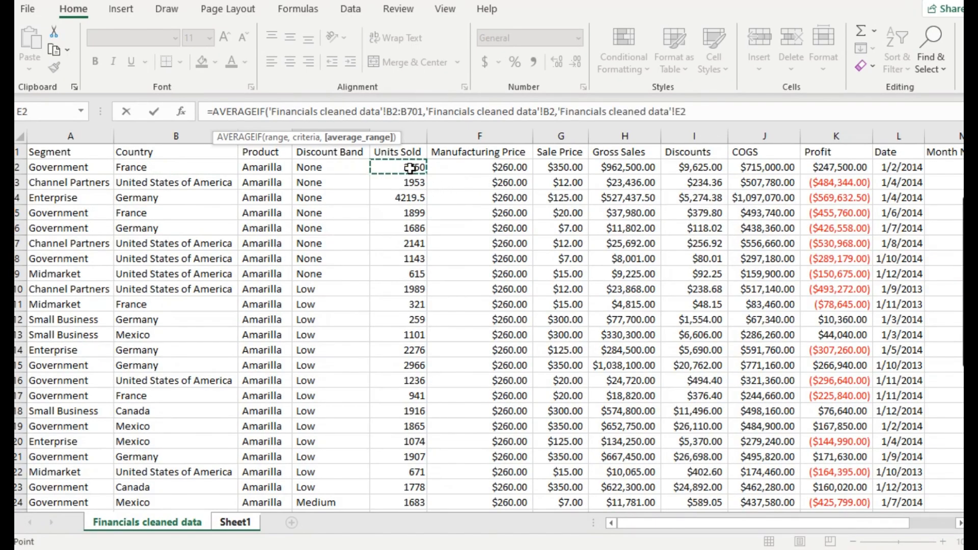
pyautogui.press('F8')
pyautogui.press('BackSpace')
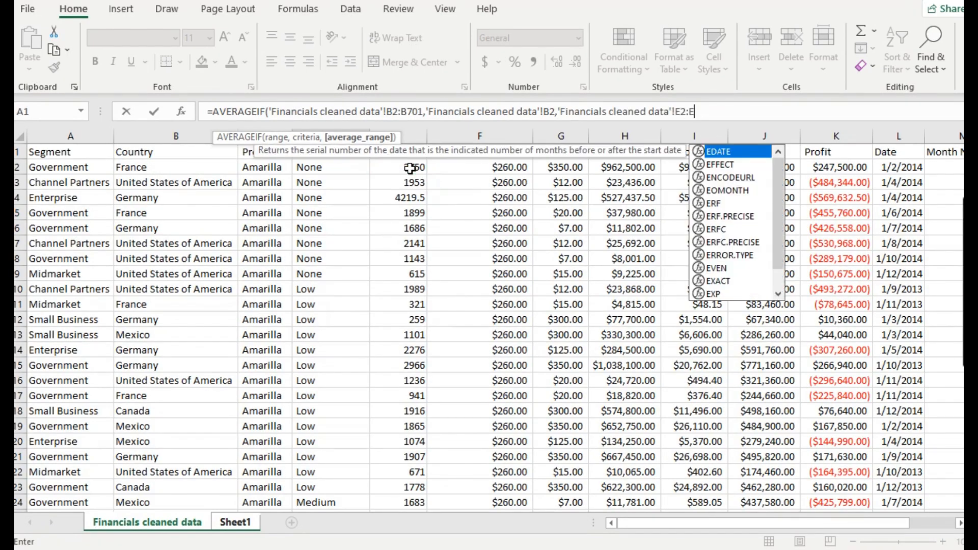
pyautogui.write('701')
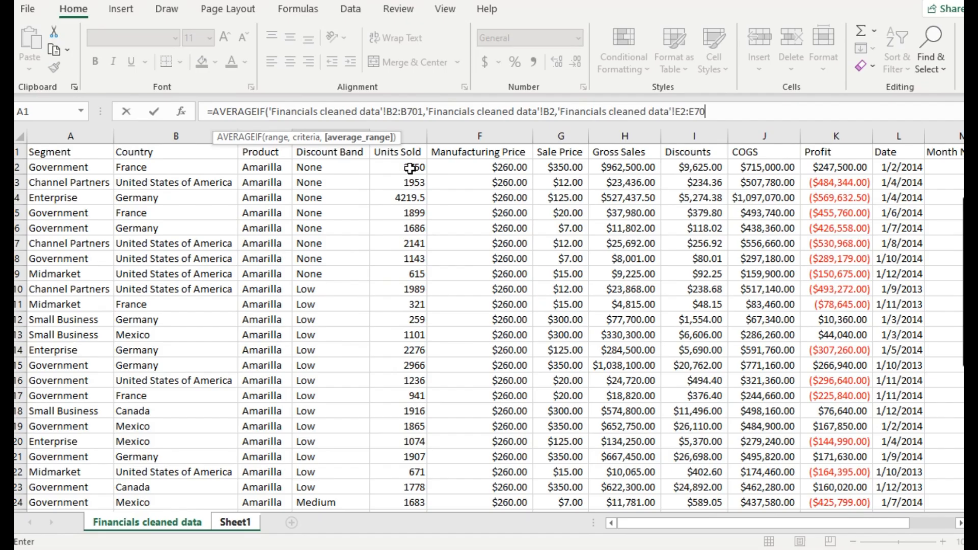
pyautogui.write(')')
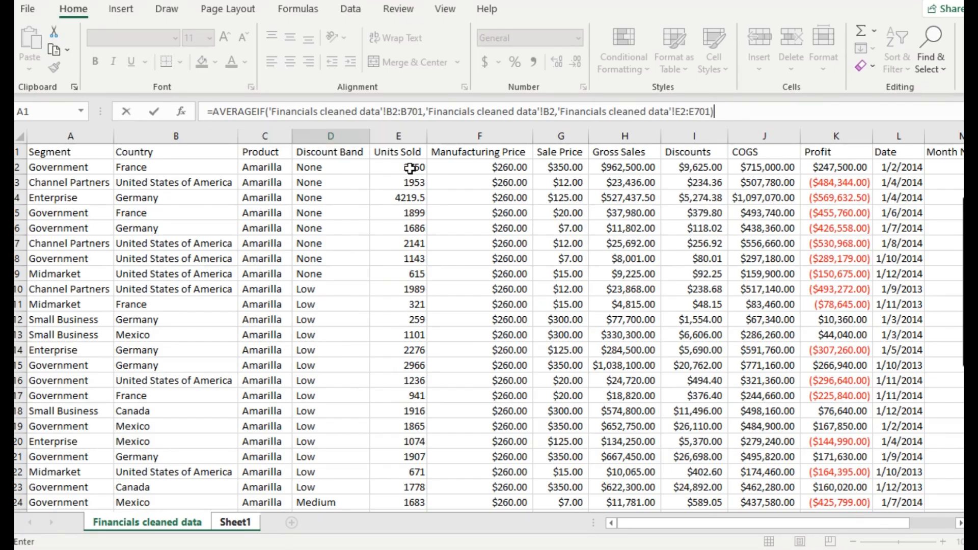
pyautogui.press('Return')
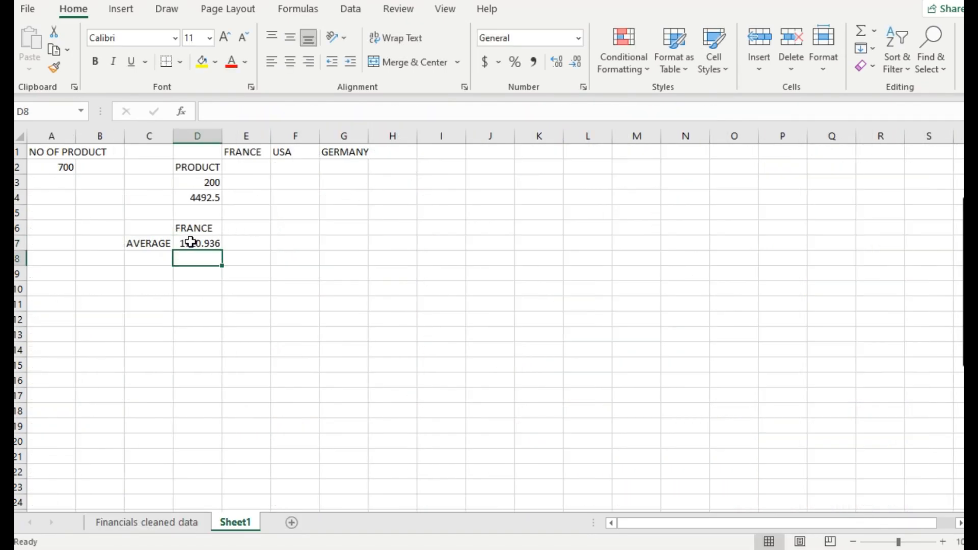
# Step: Check the AVERAGEIF formula in cell D7, switch to the PowerPoint presentation and review slides 27 to 32, returning to slide 28 on IF
pyautogui.click(190, 245)
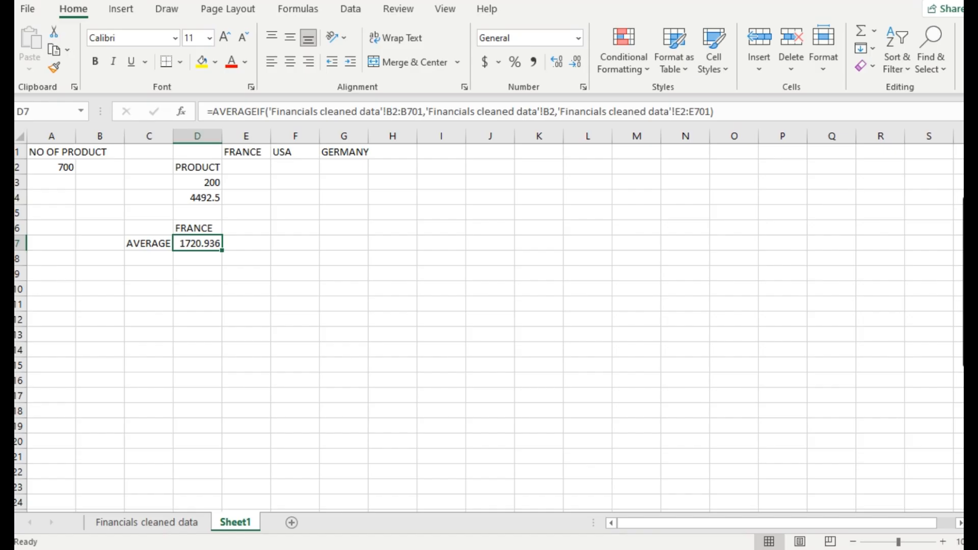
pyautogui.click(602, 549)
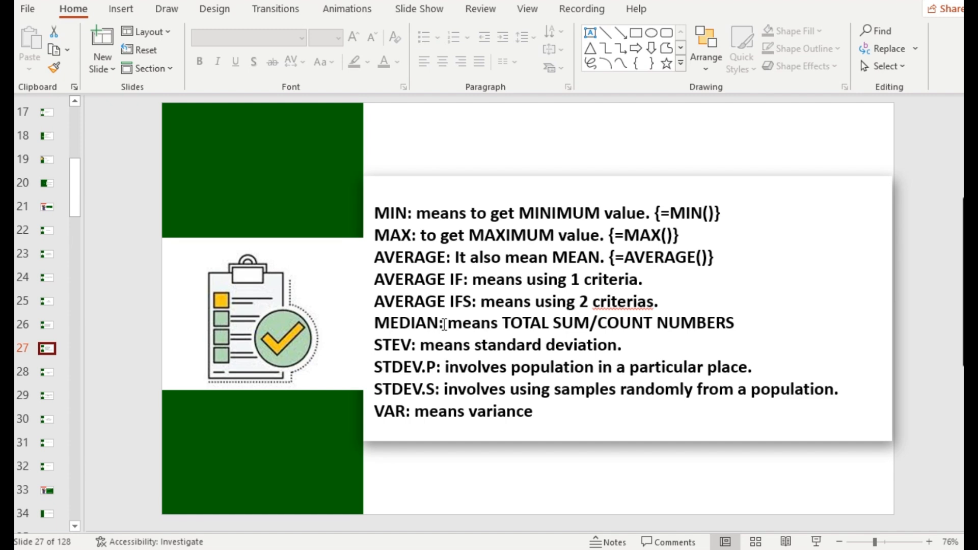
pyautogui.scroll(-1, 259, 425)
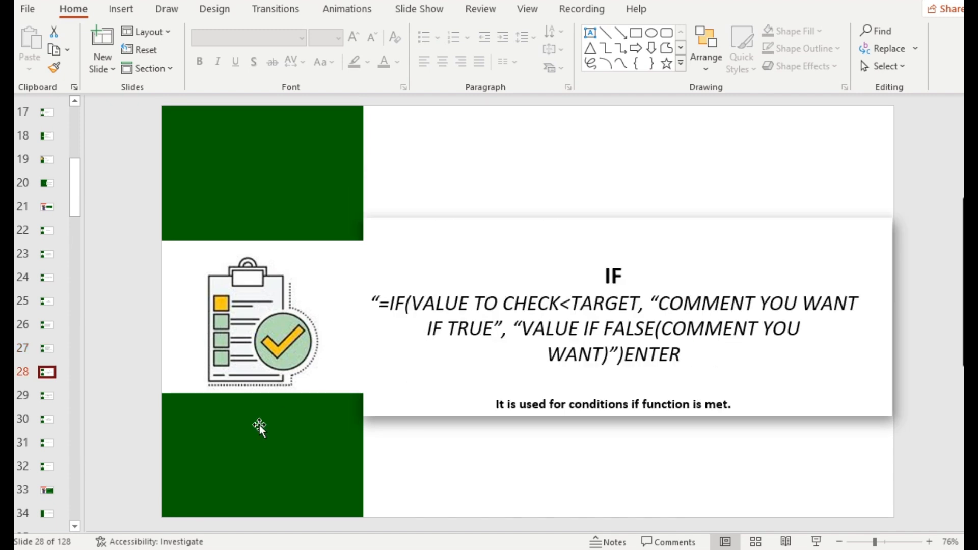
pyautogui.scroll(-3, 259, 425)
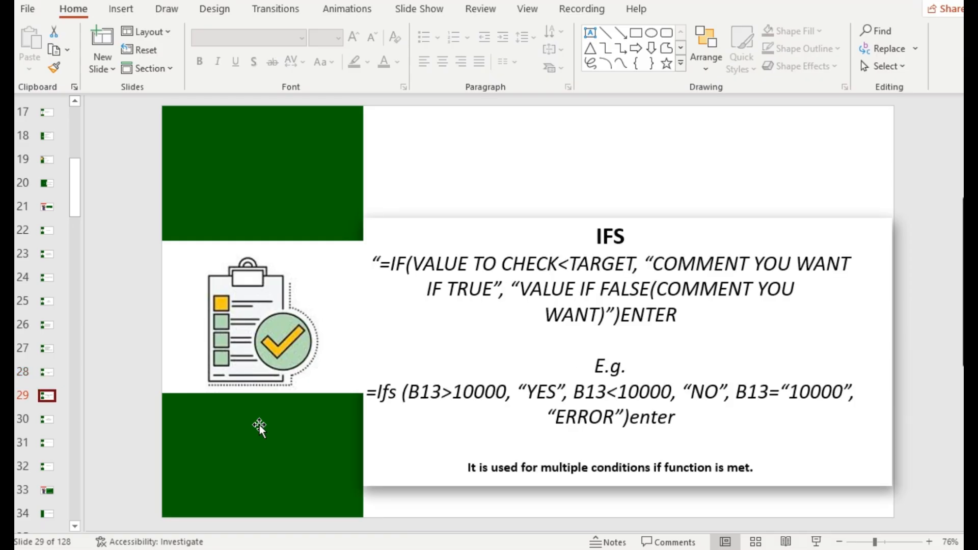
pyautogui.scroll(-1, 259, 425)
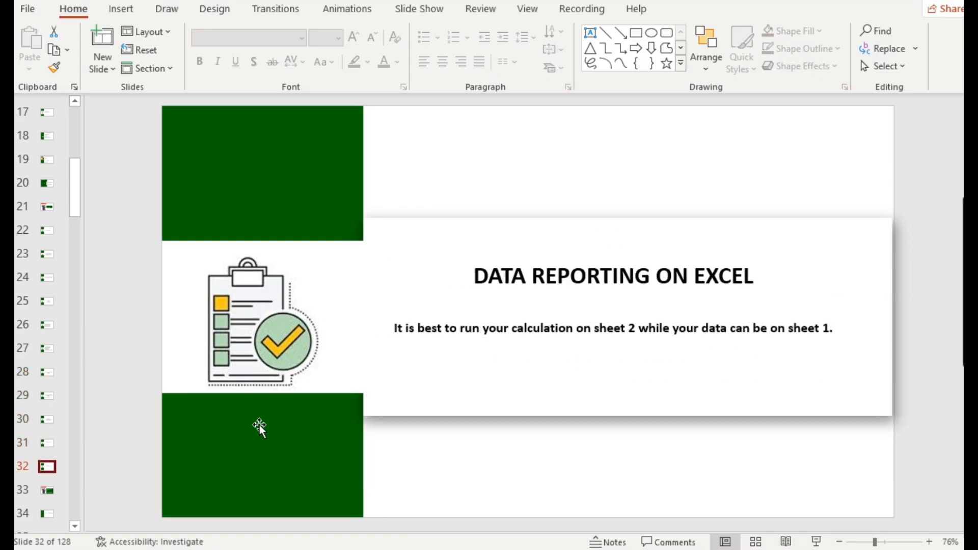
pyautogui.scroll(4, 259, 425)
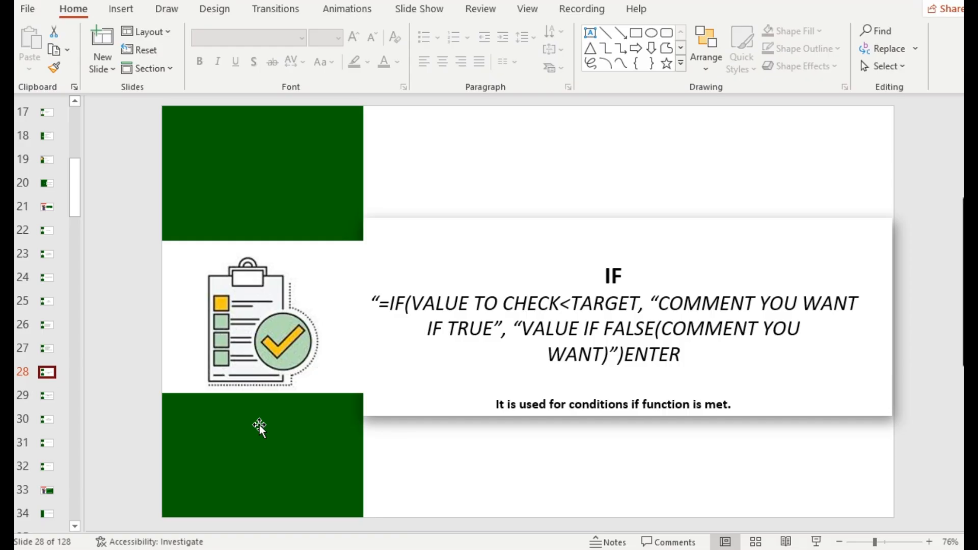
# Step: Check the Google Meet call window and return to Sheet1 of the Excel workbook
pyautogui.moveTo(614, 548)
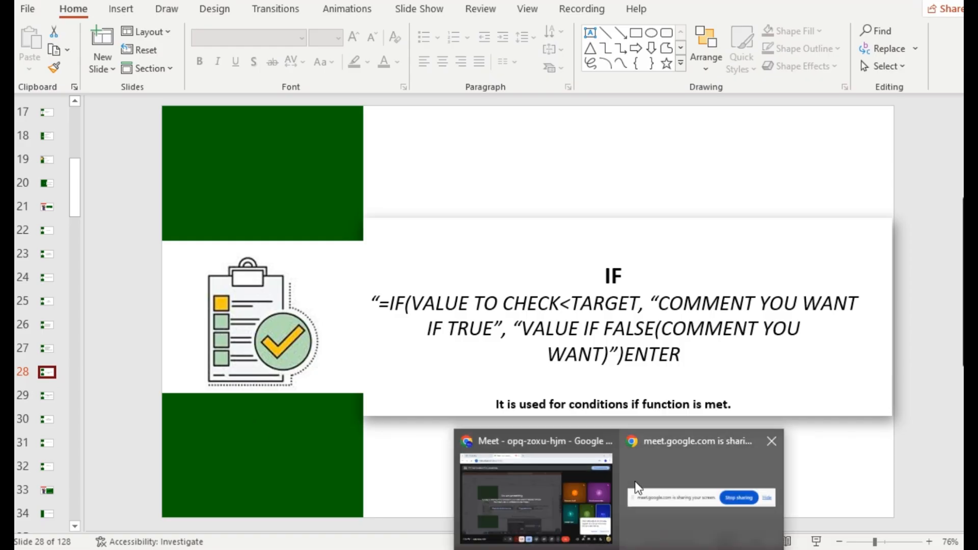
pyautogui.click(552, 490)
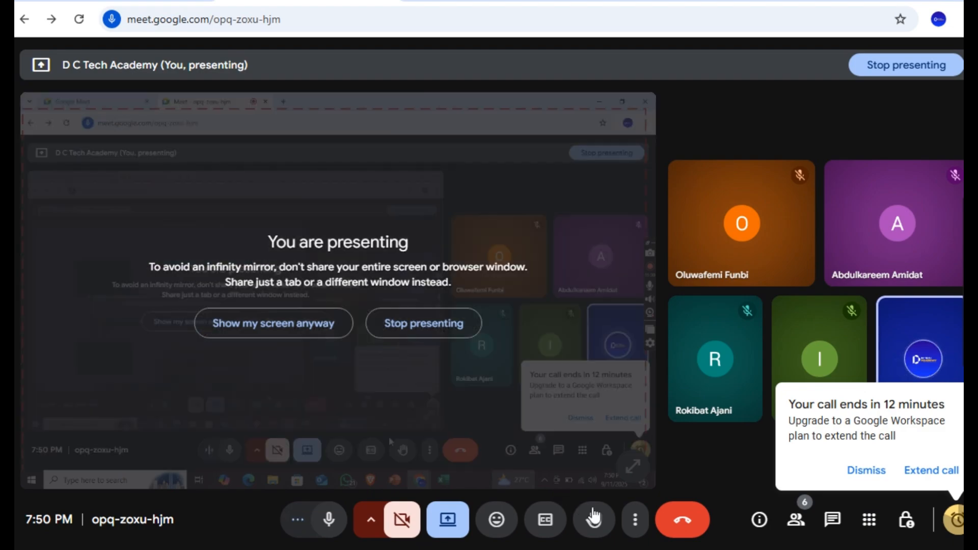
pyautogui.moveTo(655, 547)
pyautogui.click(571, 479)
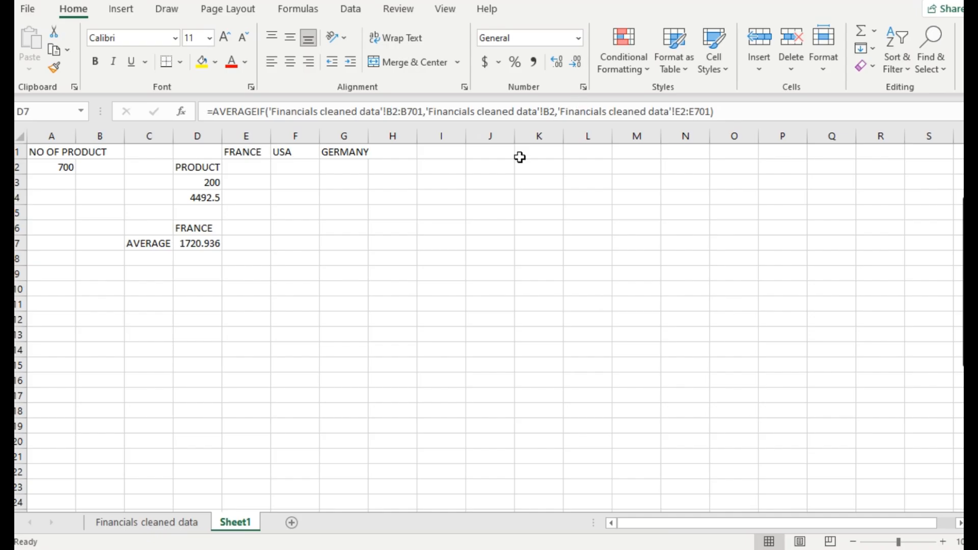
# Step: Insert a blank column between Profit and Date on the Financials cleaned data sheet
pyautogui.click(141, 527)
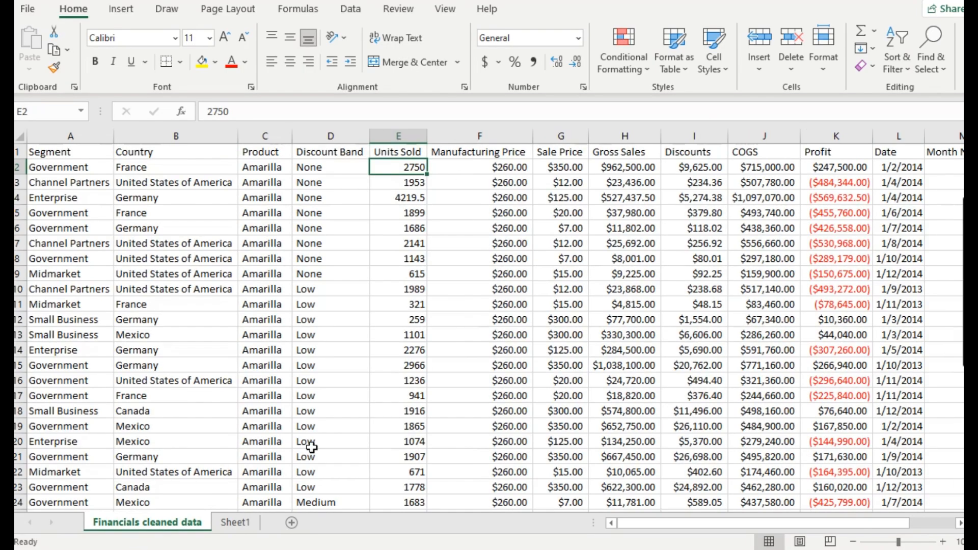
pyautogui.click(851, 169)
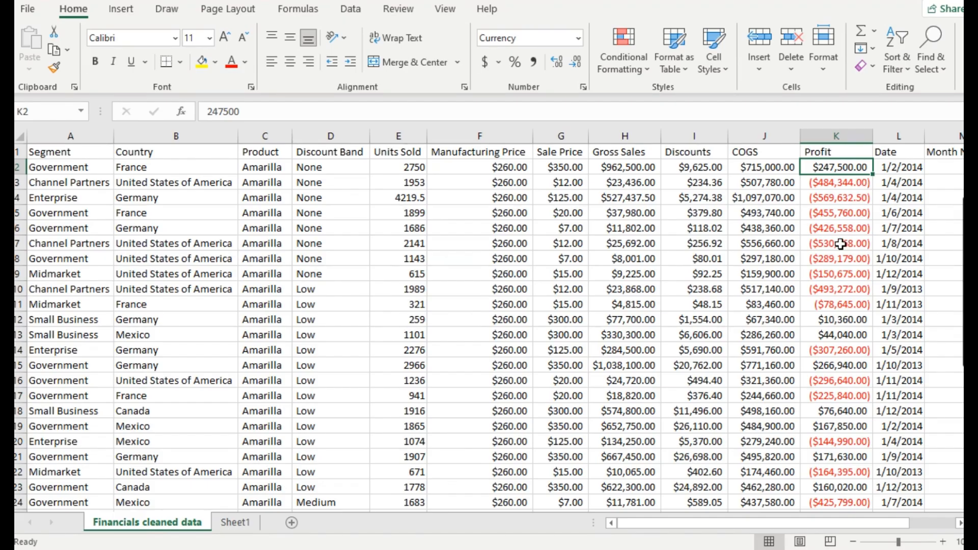
pyautogui.click(960, 524)
pyautogui.click(960, 523)
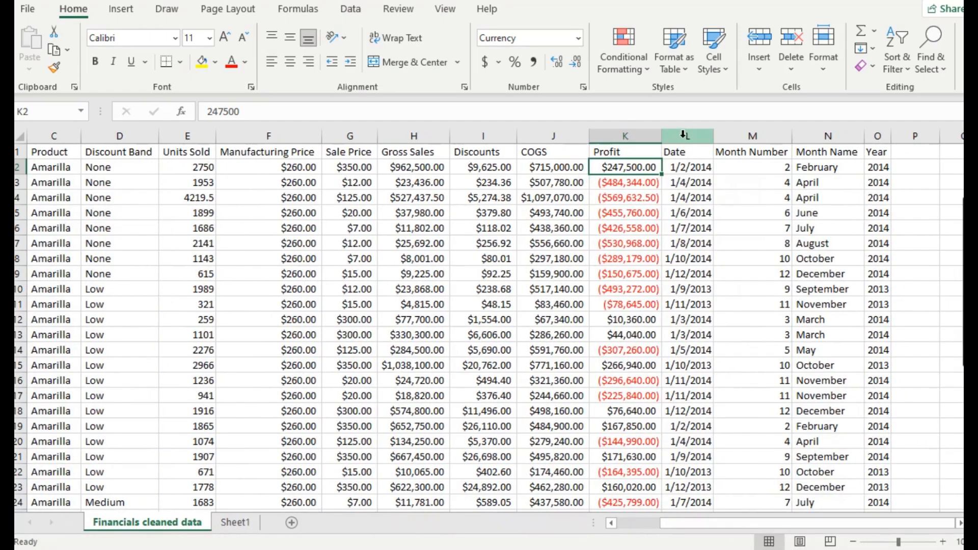
pyautogui.click(683, 134)
pyautogui.click(760, 36)
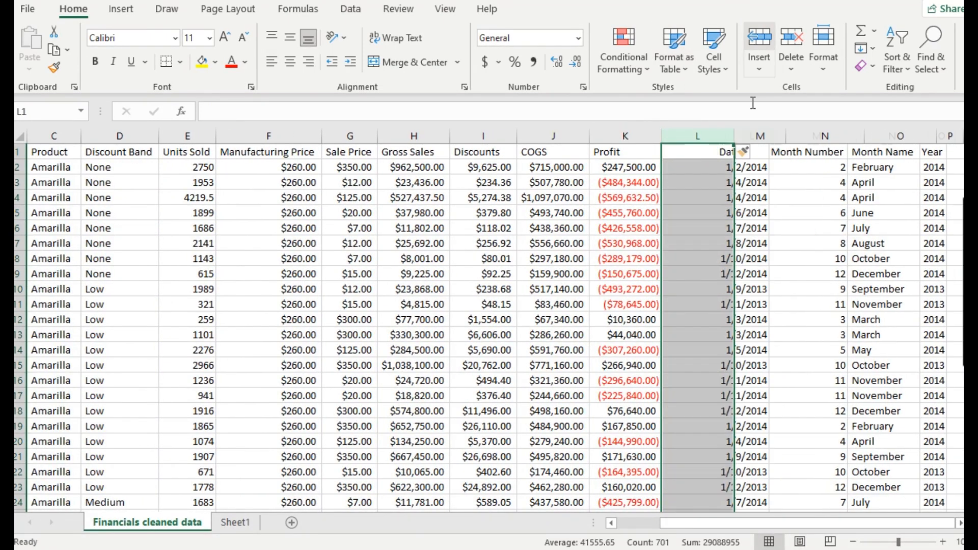
# Step: Enter the header REMARKS in cell L1 of the new column beside Profit
pyautogui.click(689, 168)
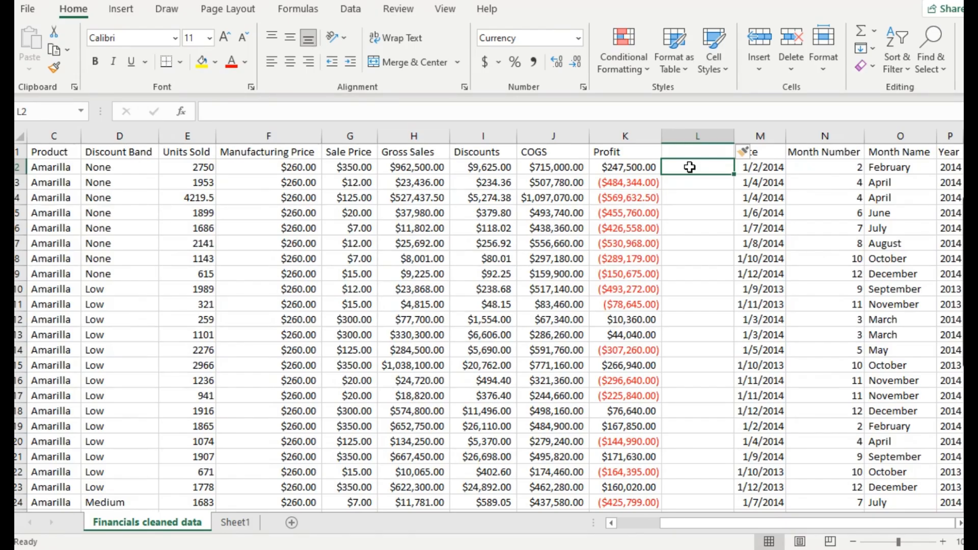
pyautogui.click(689, 152)
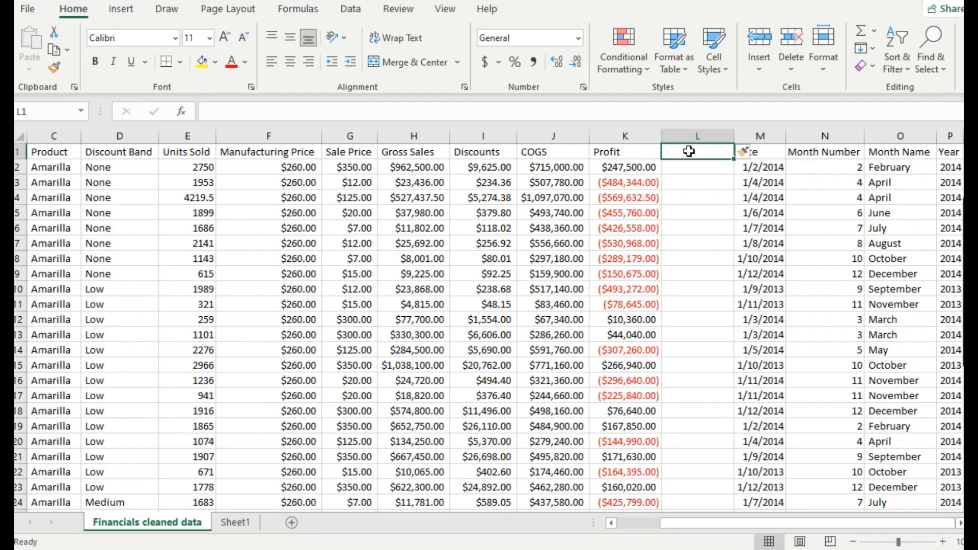
pyautogui.write('REM')
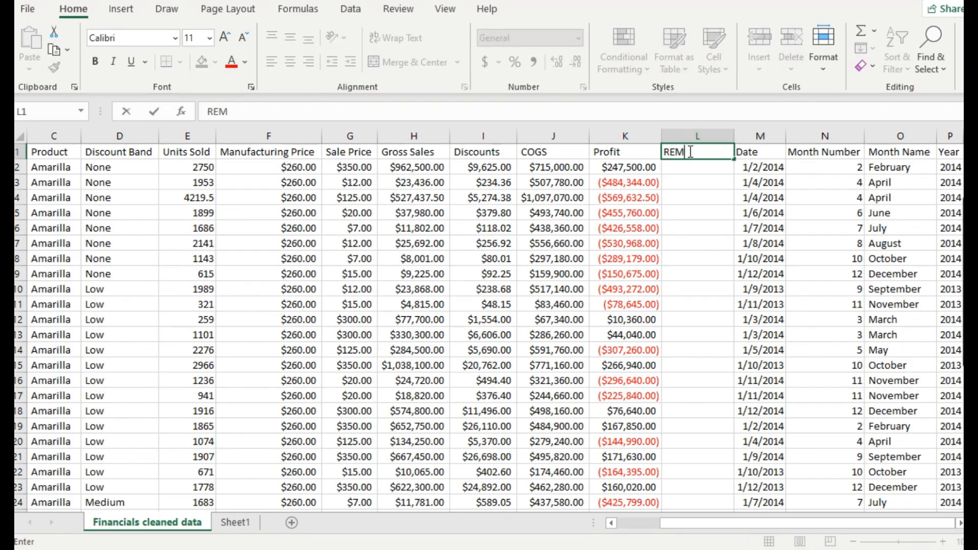
pyautogui.write('ARKS')
pyautogui.press('Return')
pyautogui.click(686, 212)
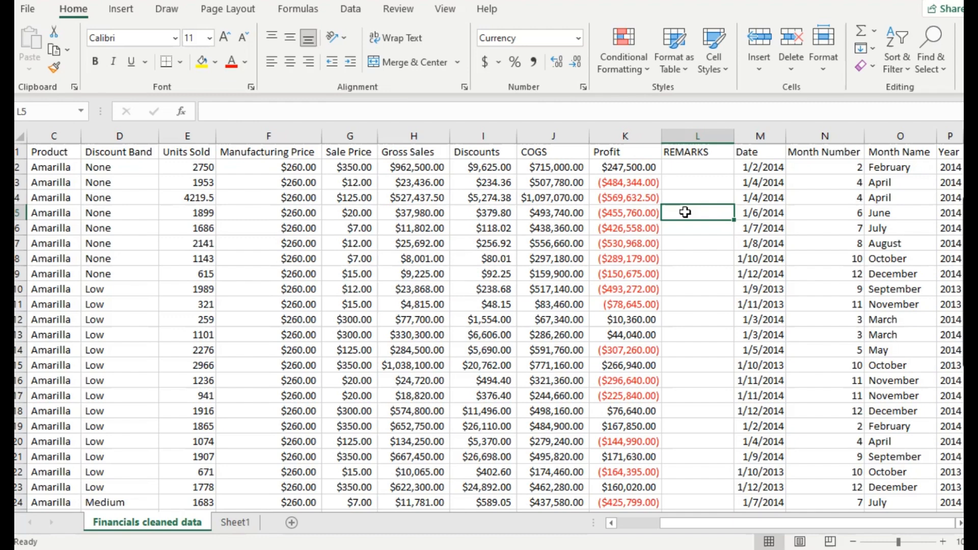
pyautogui.click(692, 182)
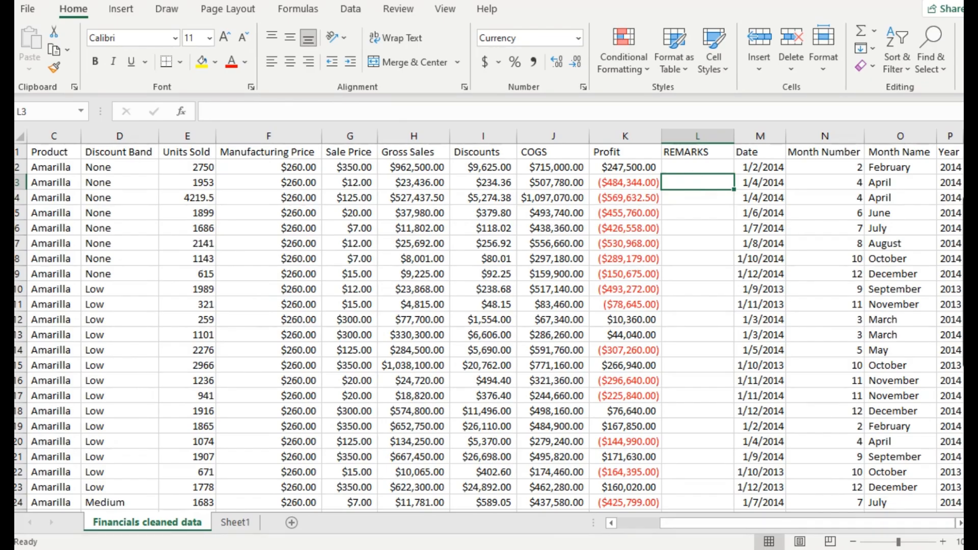
# Step: Switch to the other open Excel workbook and view the product cost, selling price and balance table on Sheet2
pyautogui.click(656, 549)
pyautogui.click(723, 485)
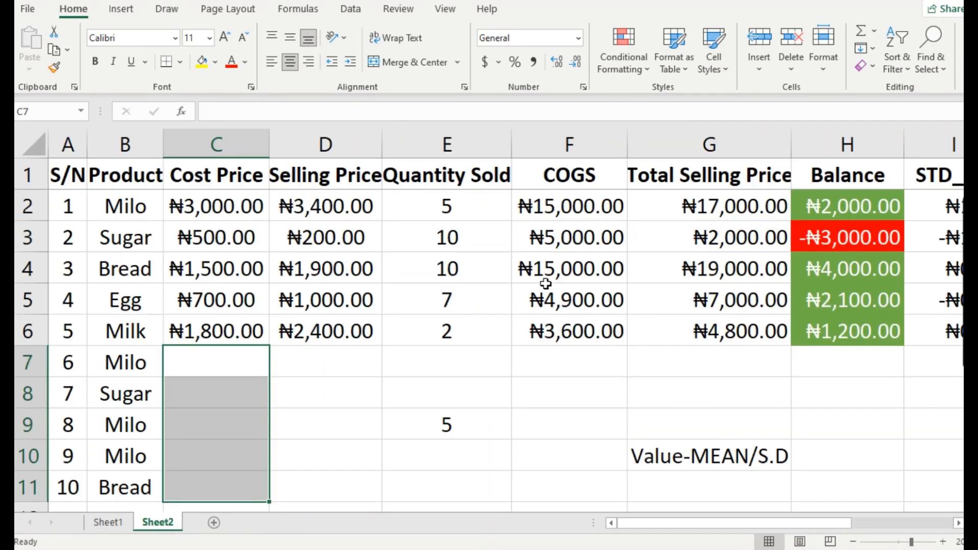
pyautogui.click(507, 448)
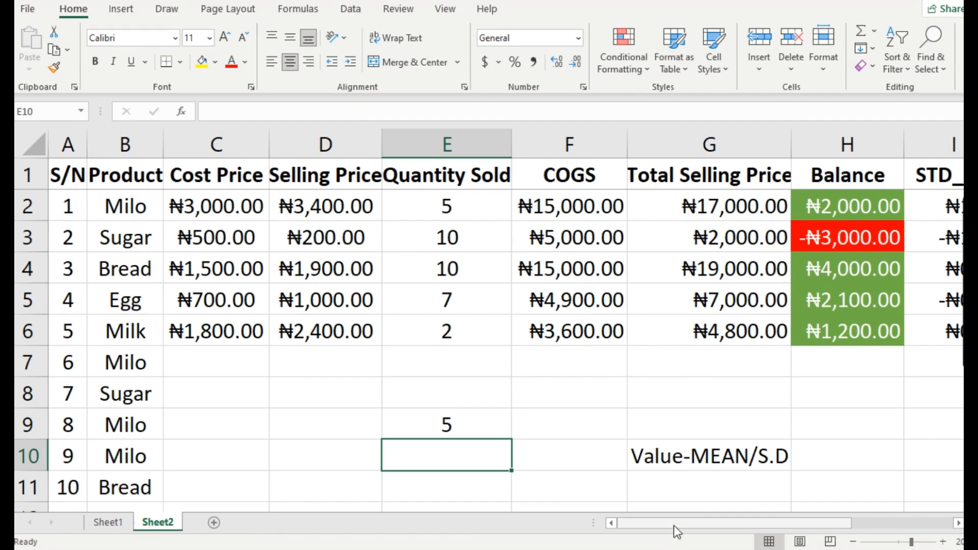
# Step: Insert a blank column between Balance and STD_S.P on Sheet2
pyautogui.moveTo(682, 524); pyautogui.dragTo(730, 528)
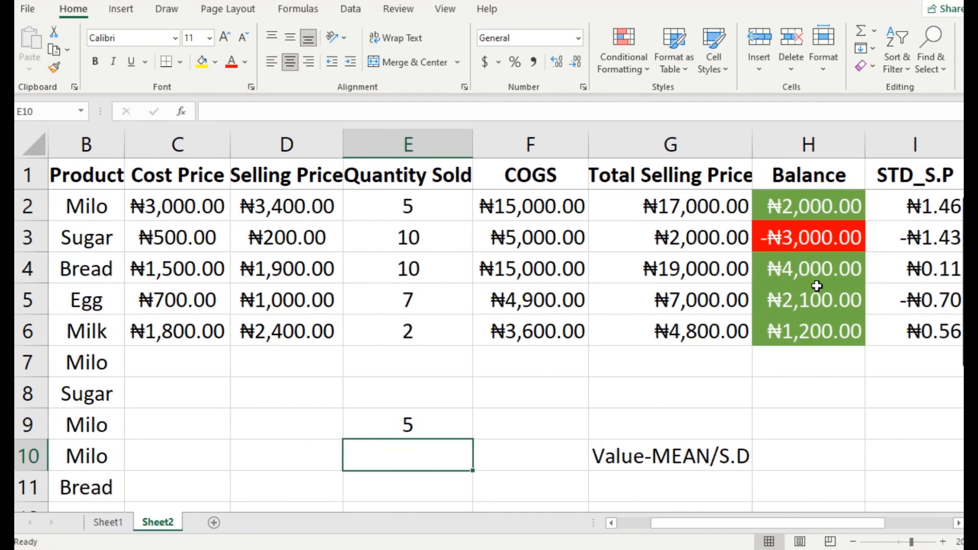
pyautogui.click(783, 436)
pyautogui.moveTo(815, 525); pyautogui.dragTo(890, 521)
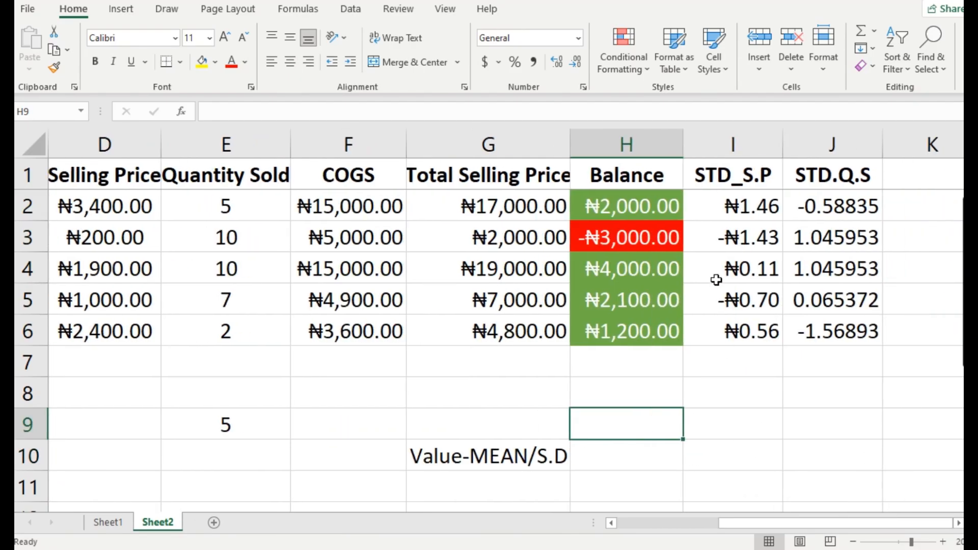
pyautogui.click(722, 144)
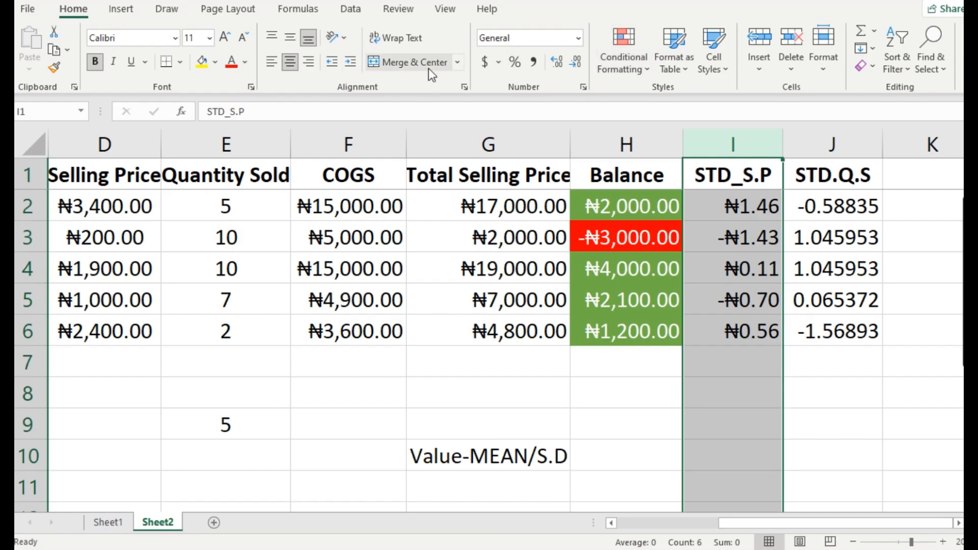
pyautogui.click(760, 37)
# Step: Enter the header REMARKS in cell I1 of the new column beside Balance
pyautogui.click(716, 173)
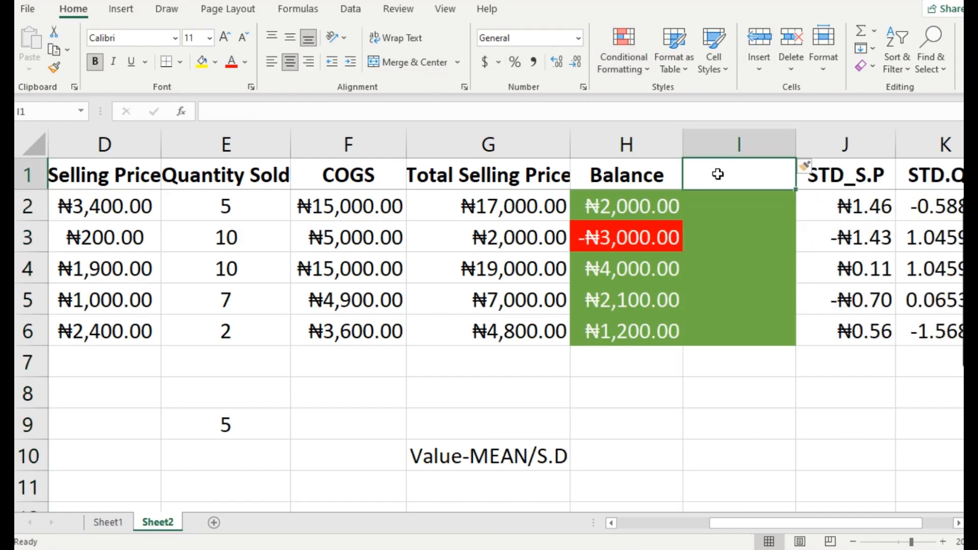
pyautogui.write('REM')
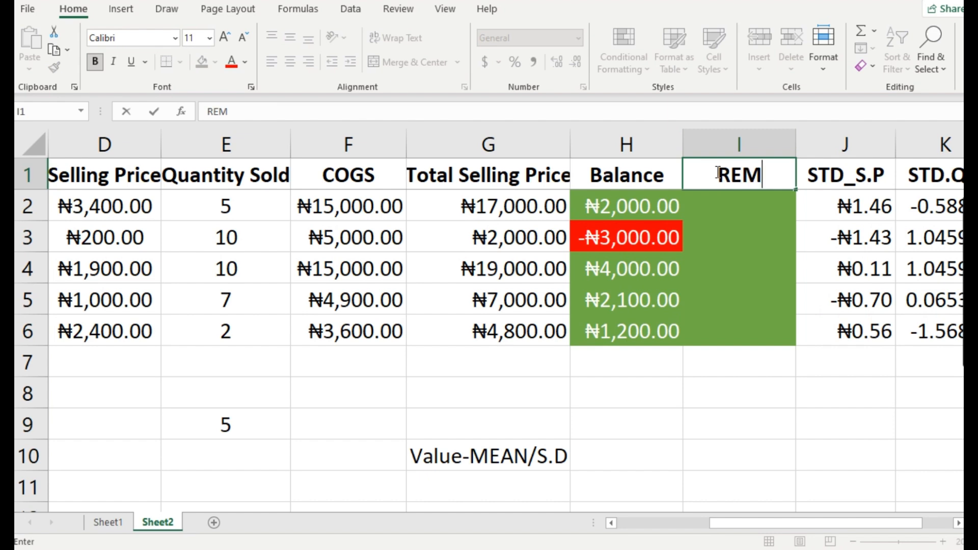
pyautogui.write('ARKS')
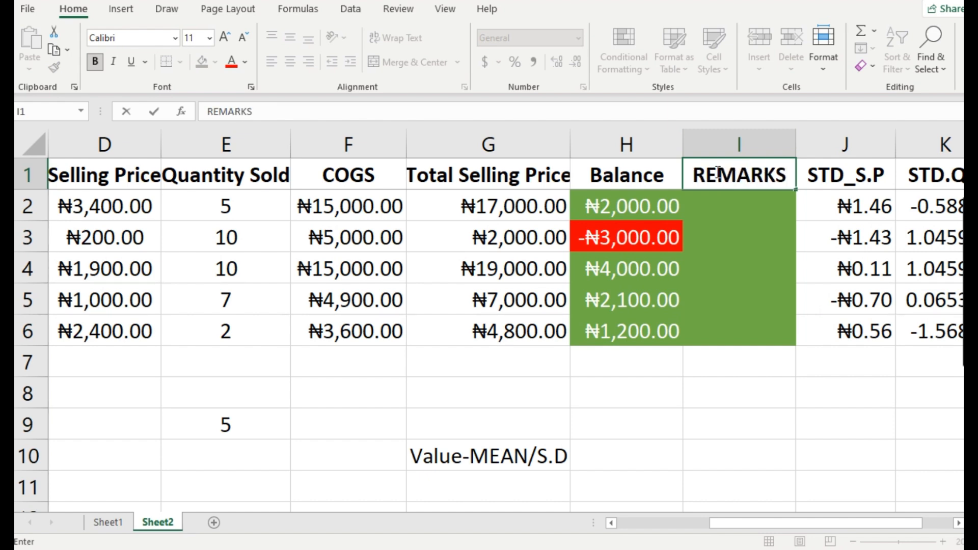
pyautogui.press('Return')
# Step: Set the number format of the whole REMARKS column to General
pyautogui.click(748, 138)
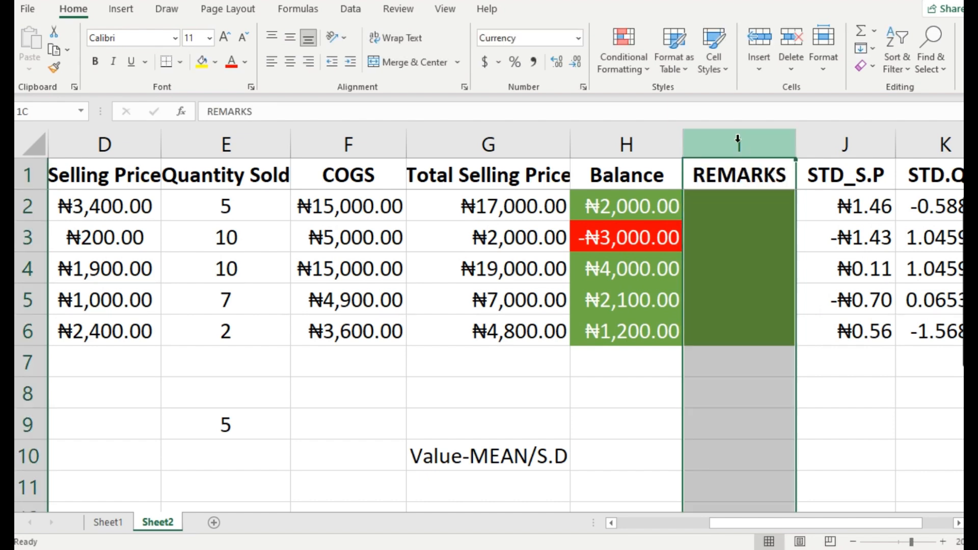
pyautogui.click(579, 39)
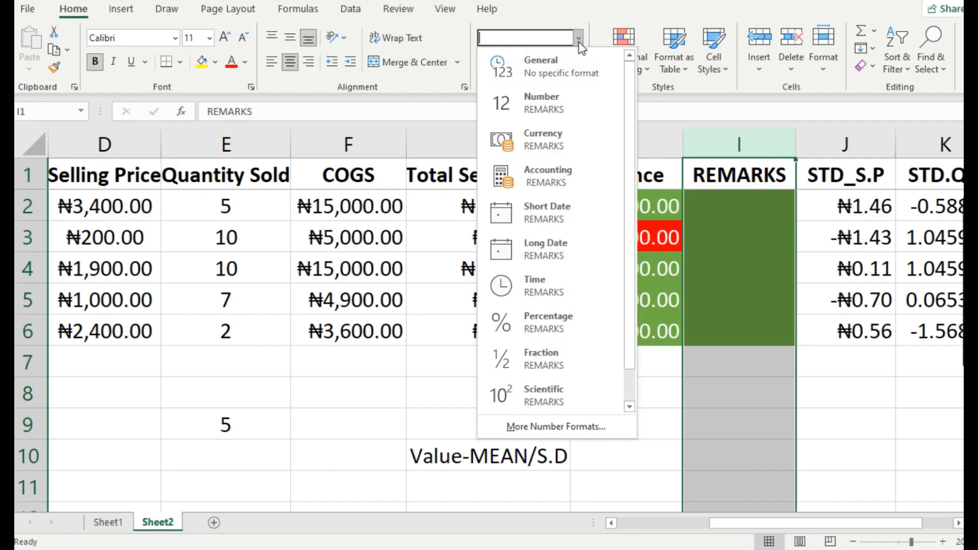
pyautogui.click(573, 79)
pyautogui.click(725, 206)
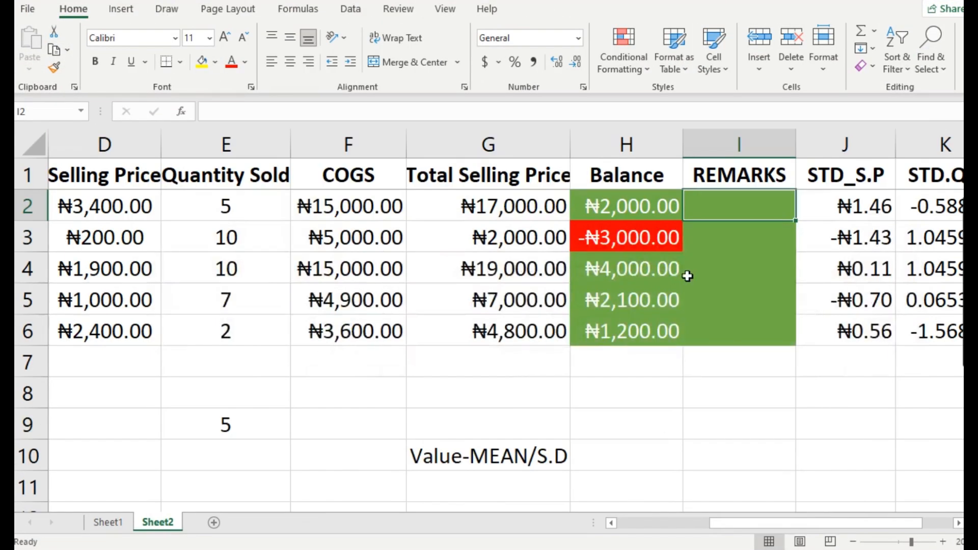
pyautogui.write('IF')
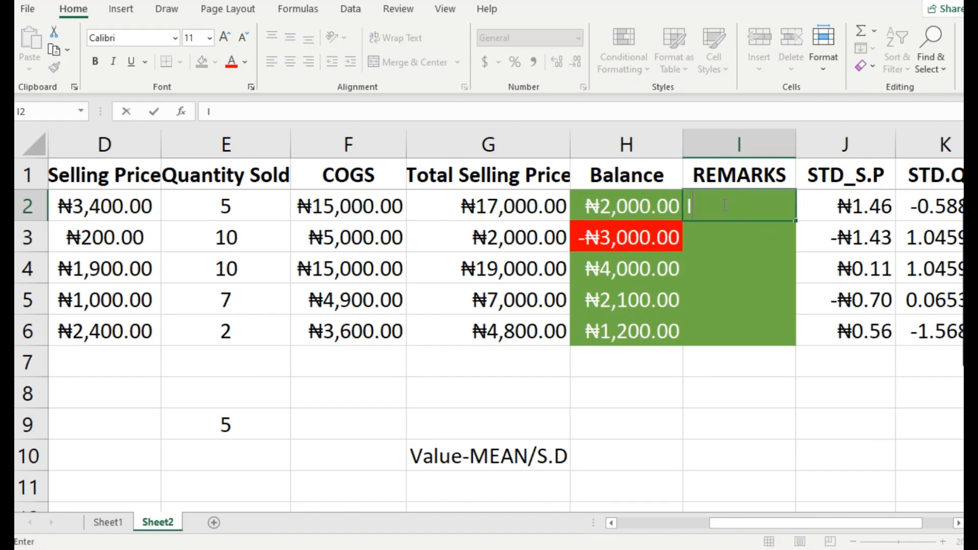
pyautogui.press('BackSpace')
pyautogui.press('BackSpace')
pyautogui.write('=IF')
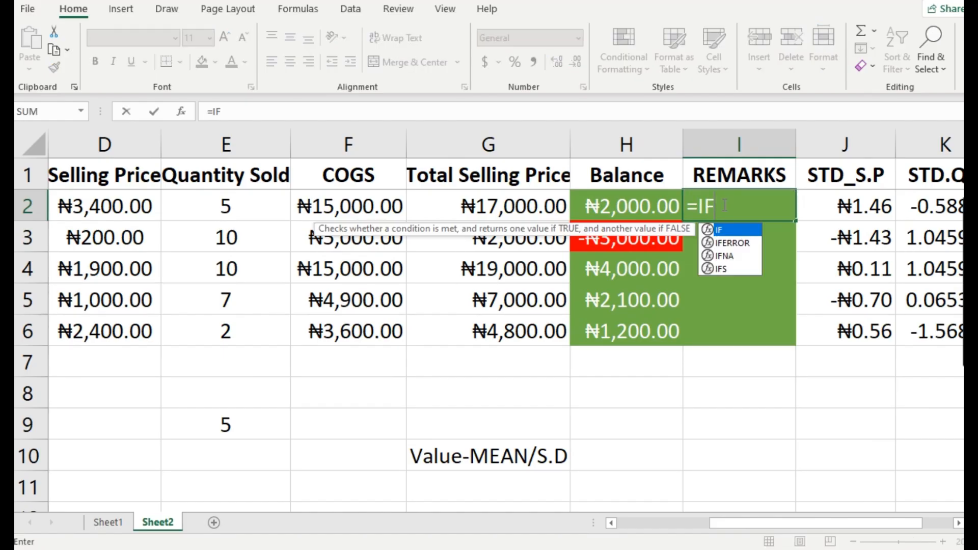
pyautogui.write('(')
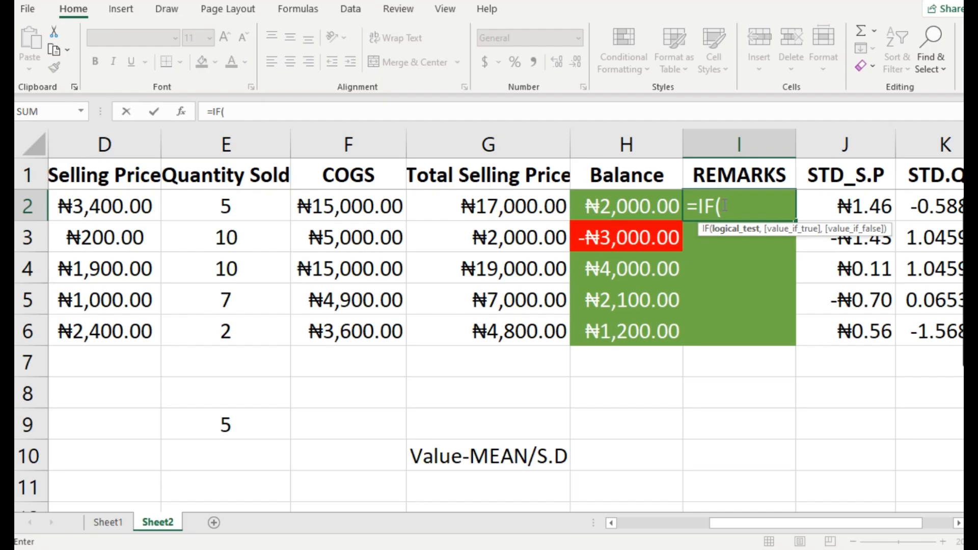
pyautogui.press('Escape')
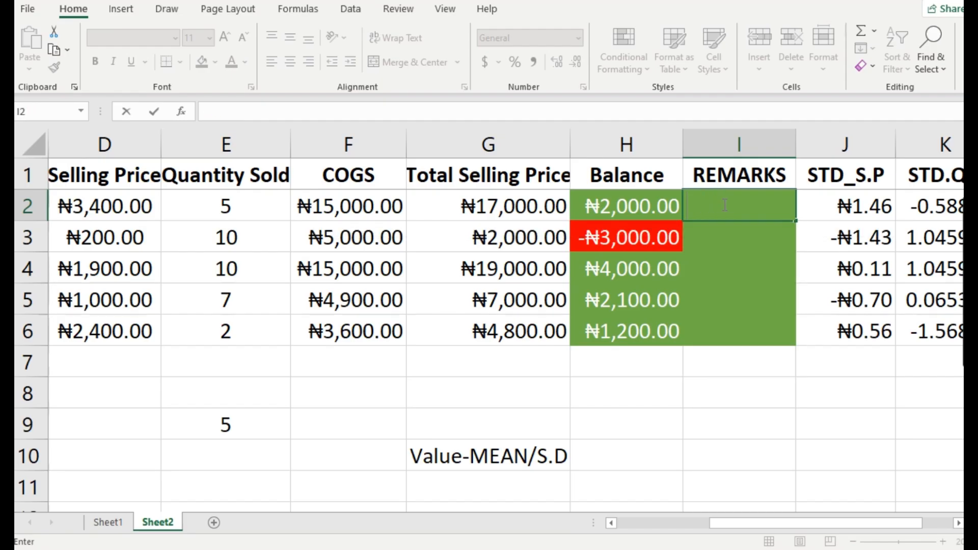
pyautogui.press('Down')
pyautogui.click(722, 200)
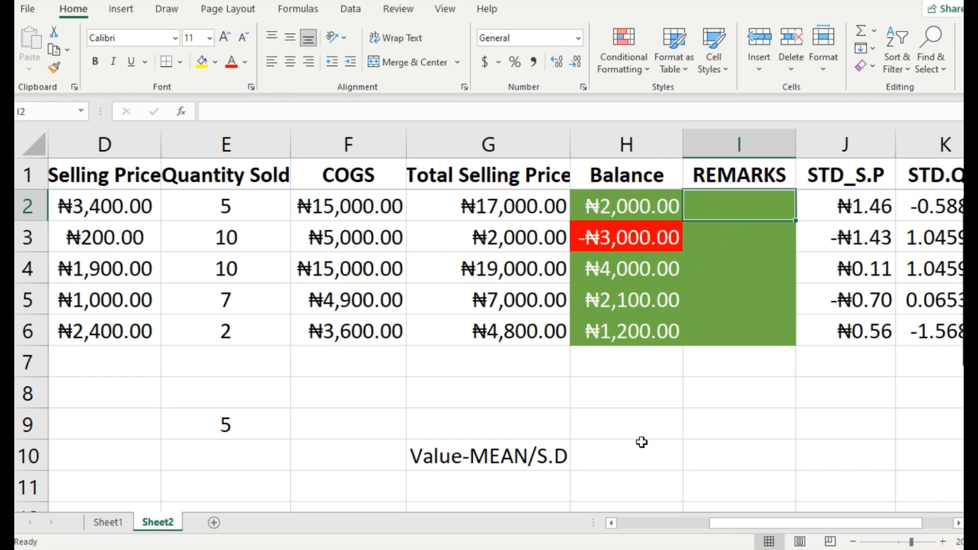
# Step: Switch to the PowerPoint slide showing the IF function syntax, read it and return to the Excel workbook
pyautogui.click(617, 549)
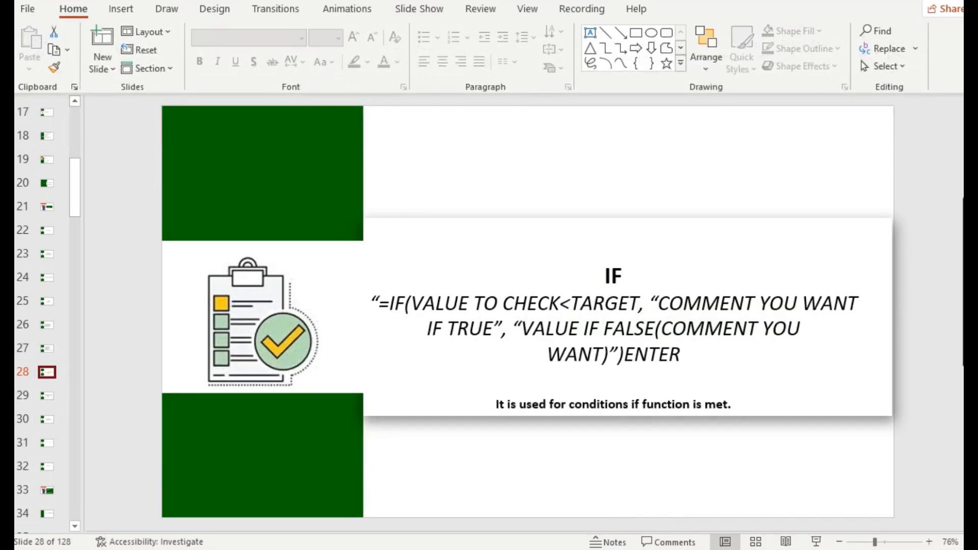
pyautogui.moveTo(660, 547)
pyautogui.click(717, 491)
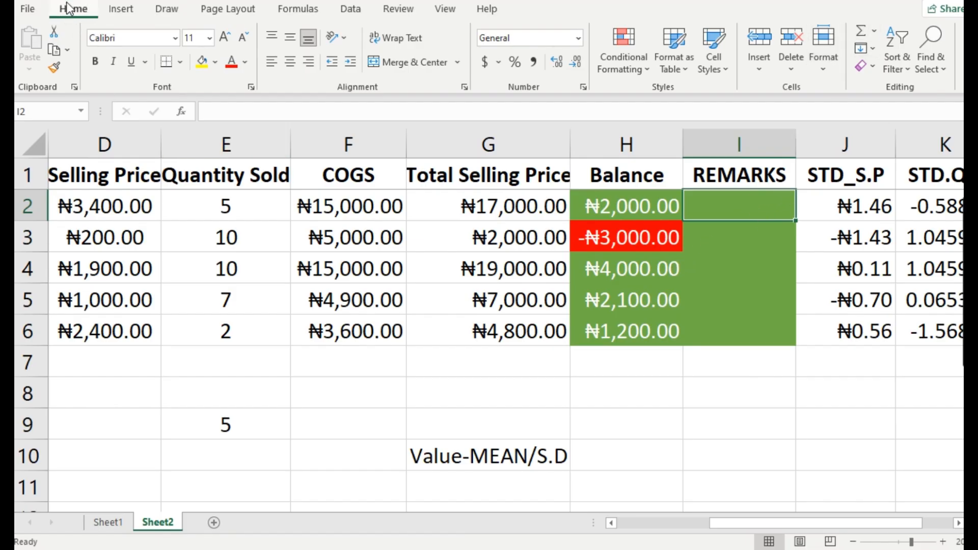
# Step: Insert an IF function in cell I2 with the logical test H2<0, keeping the arguments dialog clear of the Balance column
pyautogui.click(875, 32)
pyautogui.click(913, 161)
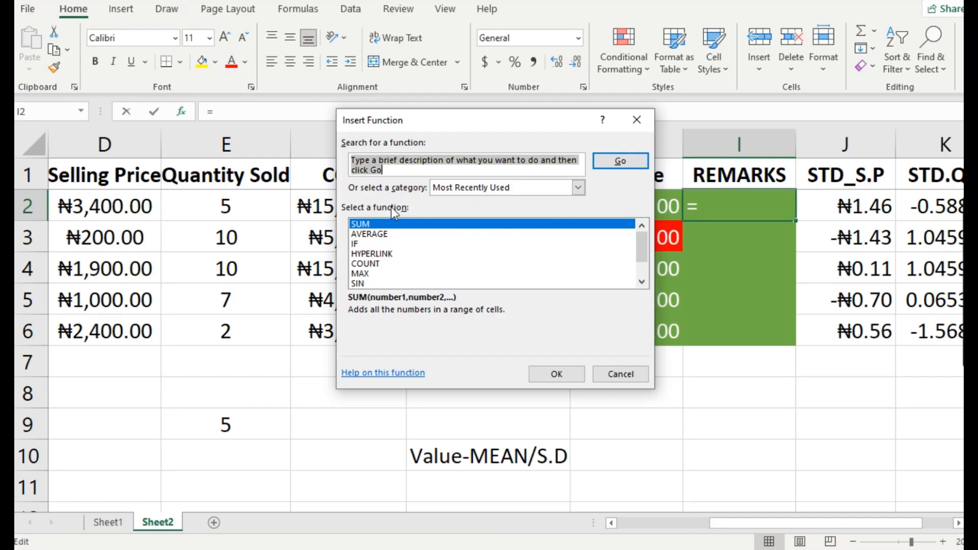
pyautogui.click(359, 243)
pyautogui.click(536, 372)
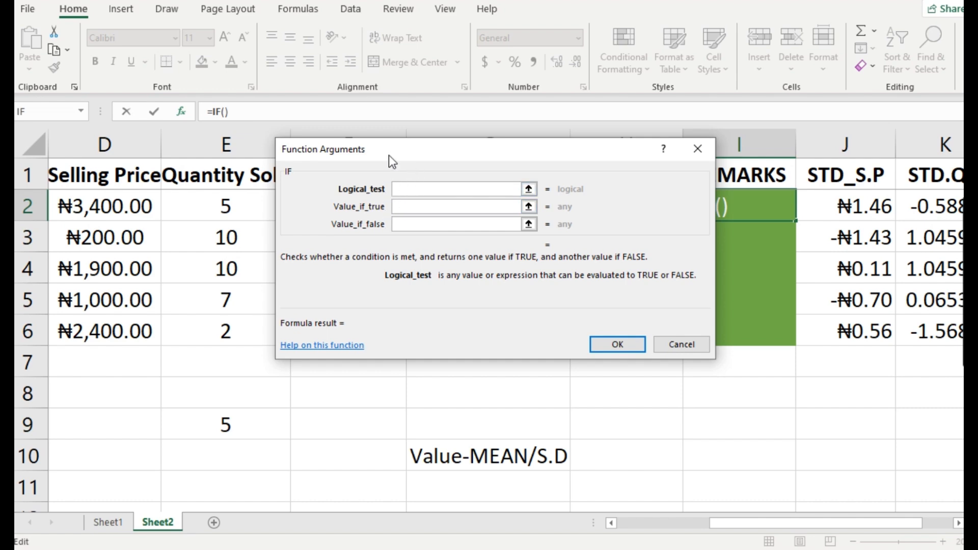
pyautogui.moveTo(393, 161); pyautogui.dragTo(248, 214)
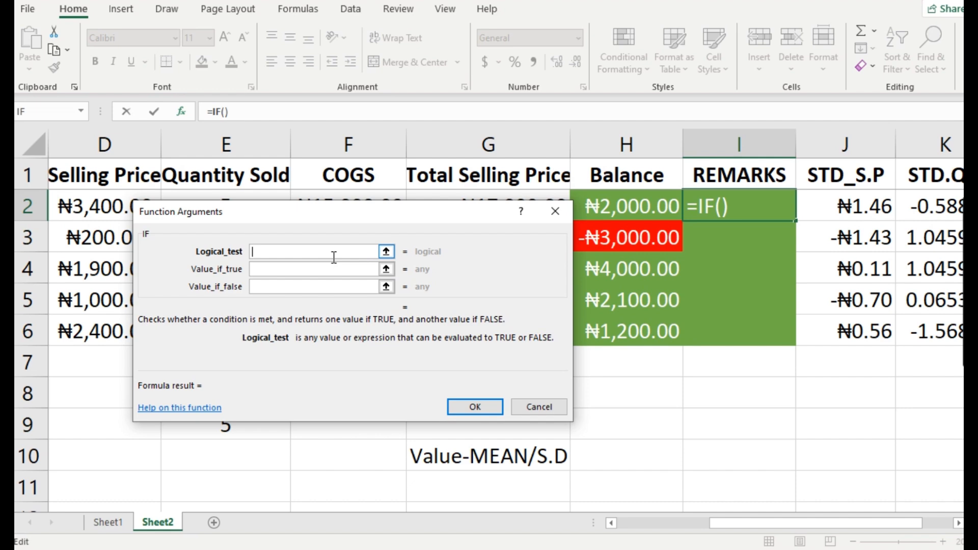
pyautogui.write('H2')
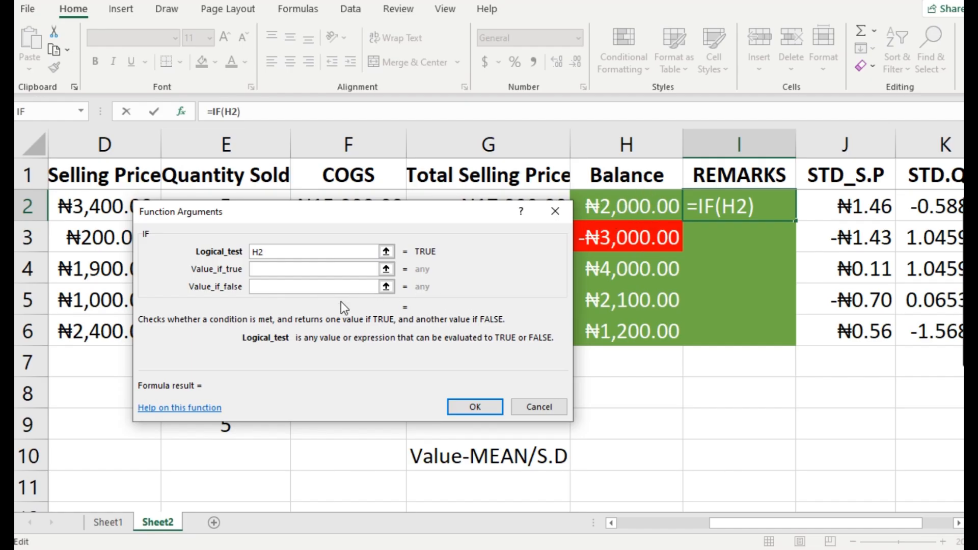
pyautogui.write('<0')
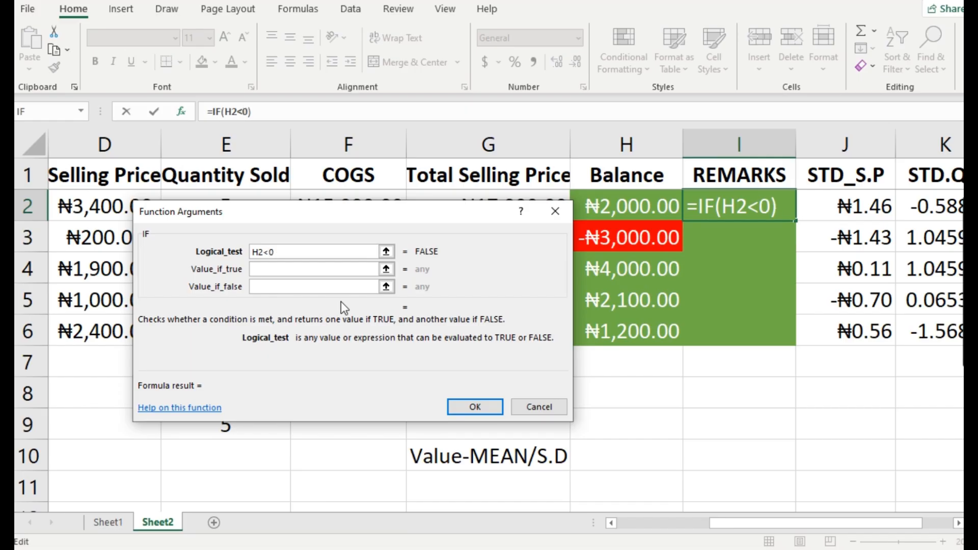
# Step: Change the logical test of the IF function in I2 to H2<1 and try to confirm the formula
pyautogui.click(303, 274)
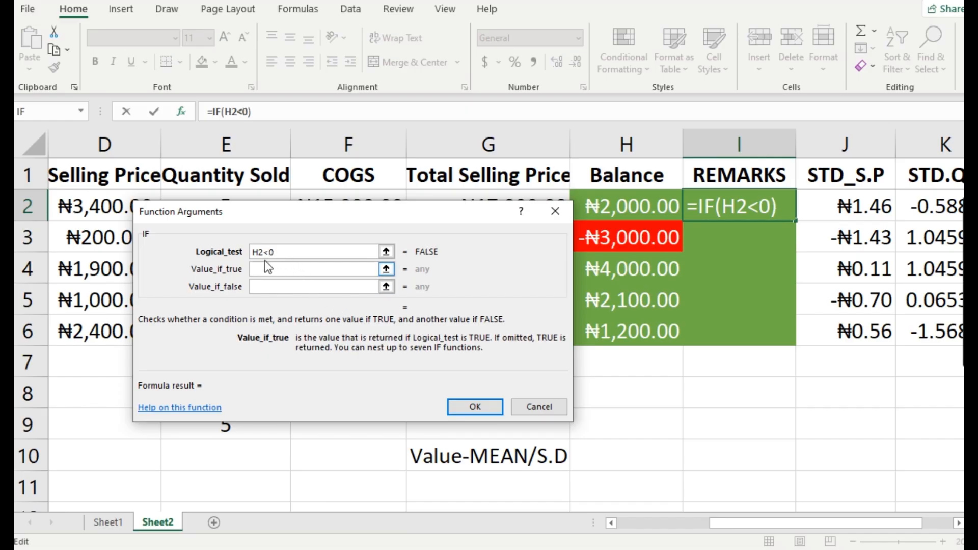
pyautogui.click(320, 252)
pyautogui.press('BackSpace')
pyautogui.write('1')
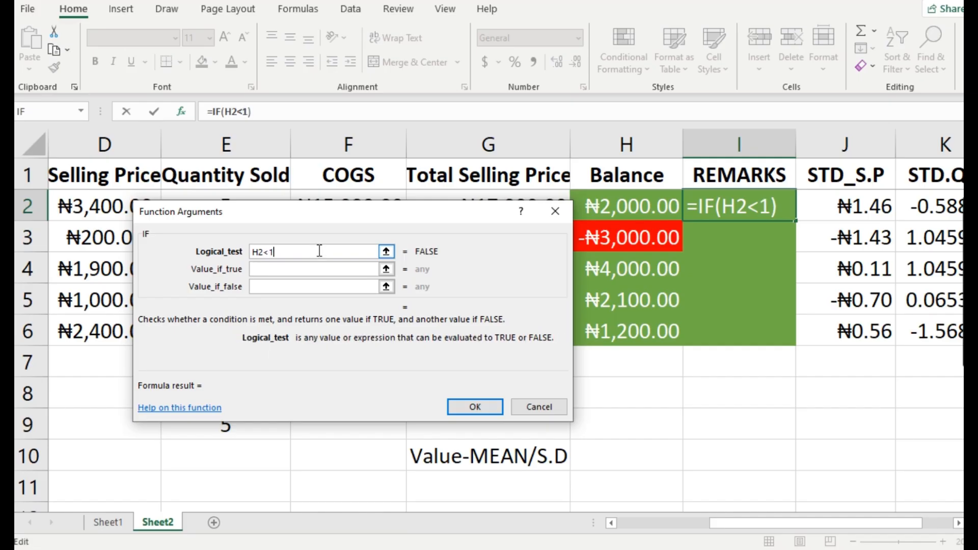
pyautogui.press('Return')
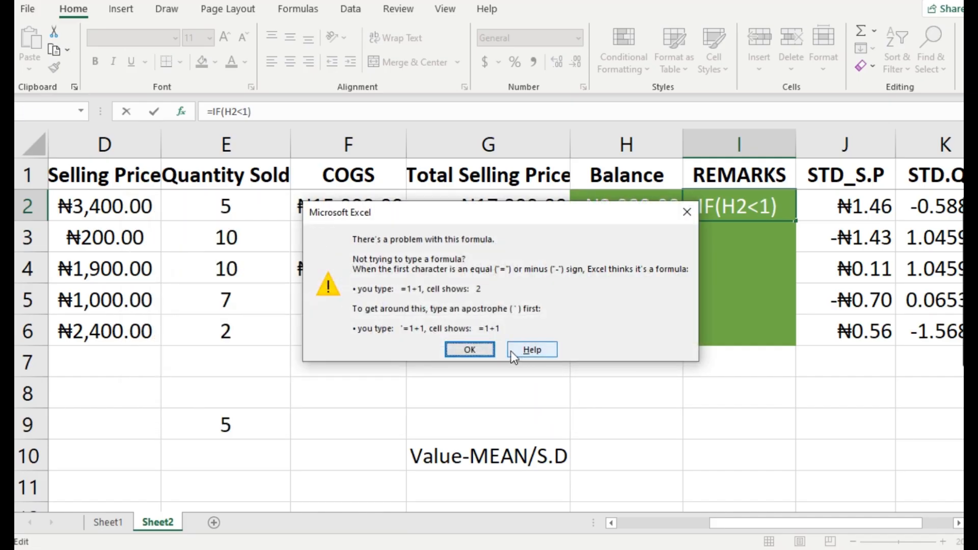
pyautogui.press('Return')
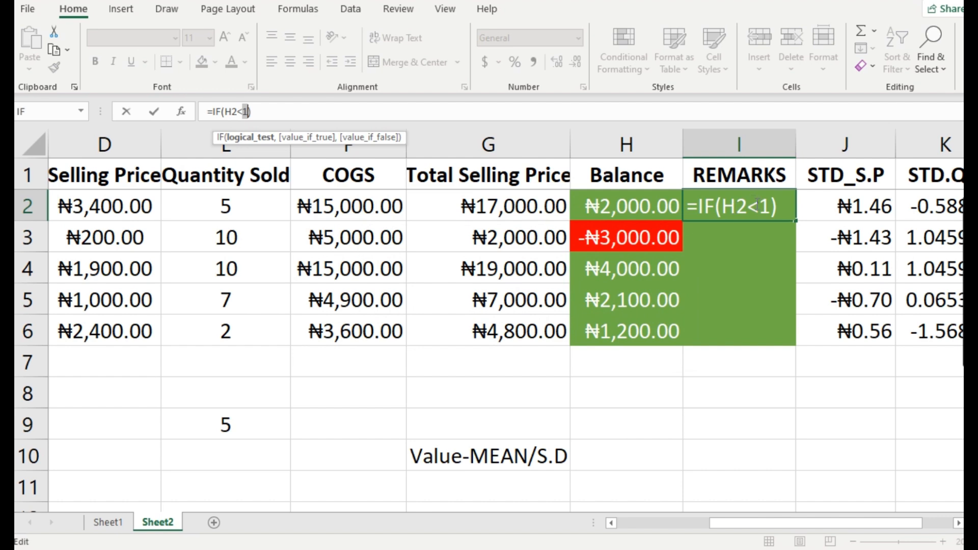
# Step: Clear the incomplete IF formula from cell I2 and reselect the empty cell
pyautogui.click(758, 205)
pyautogui.click(784, 215)
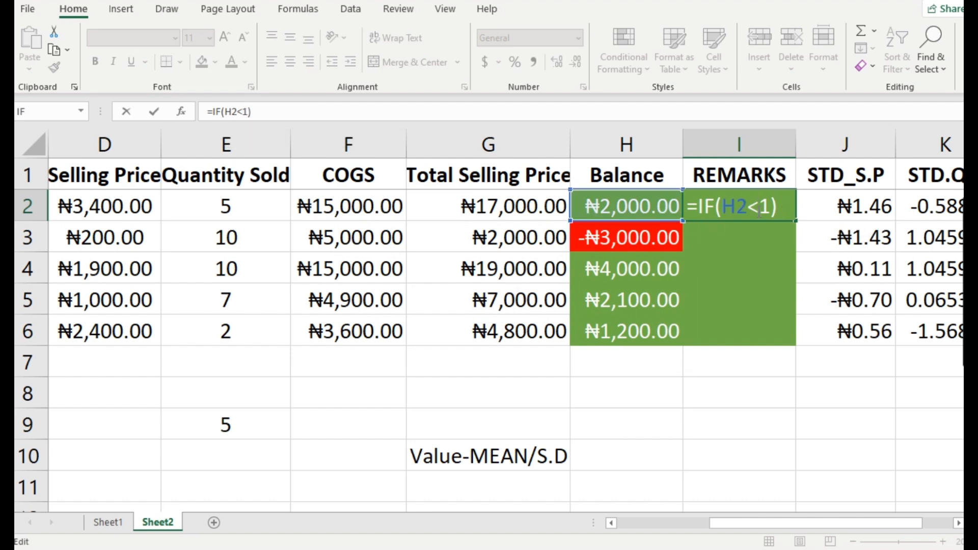
pyautogui.moveTo(759, 212); pyautogui.dragTo(653, 227)
pyautogui.press('BackSpace')
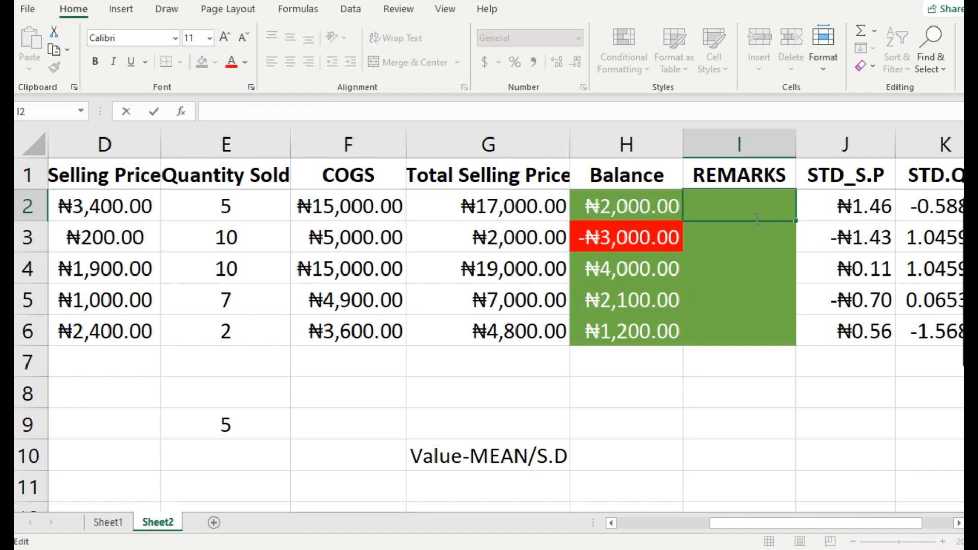
pyautogui.click(761, 266)
pyautogui.click(734, 204)
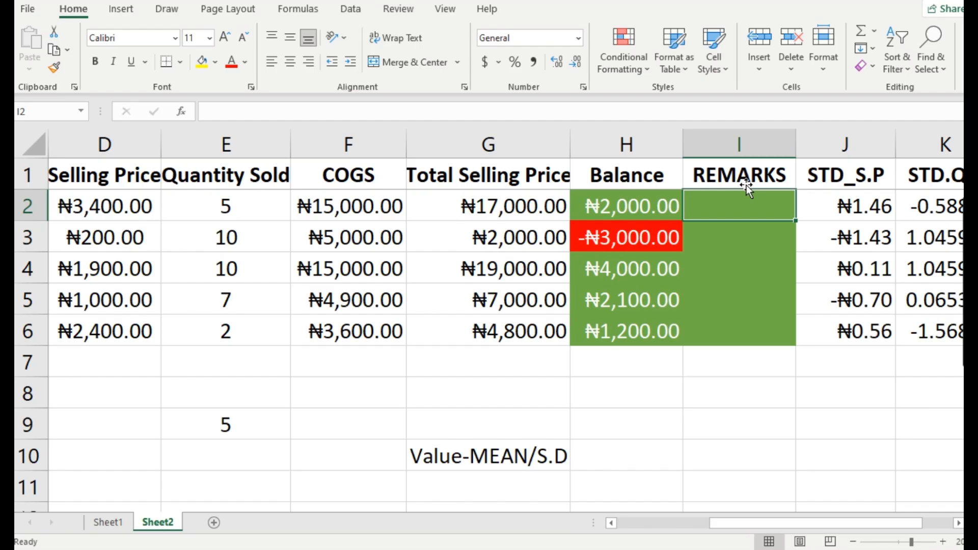
# Step: Insert an IF function in cell I2 with the logical test H2<1
pyautogui.click(875, 32)
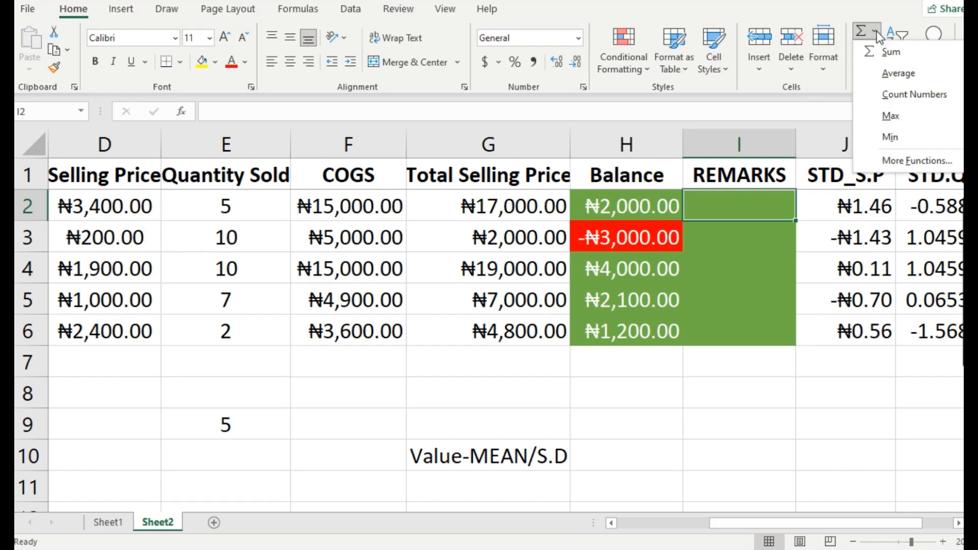
pyautogui.click(925, 168)
pyautogui.click(413, 432)
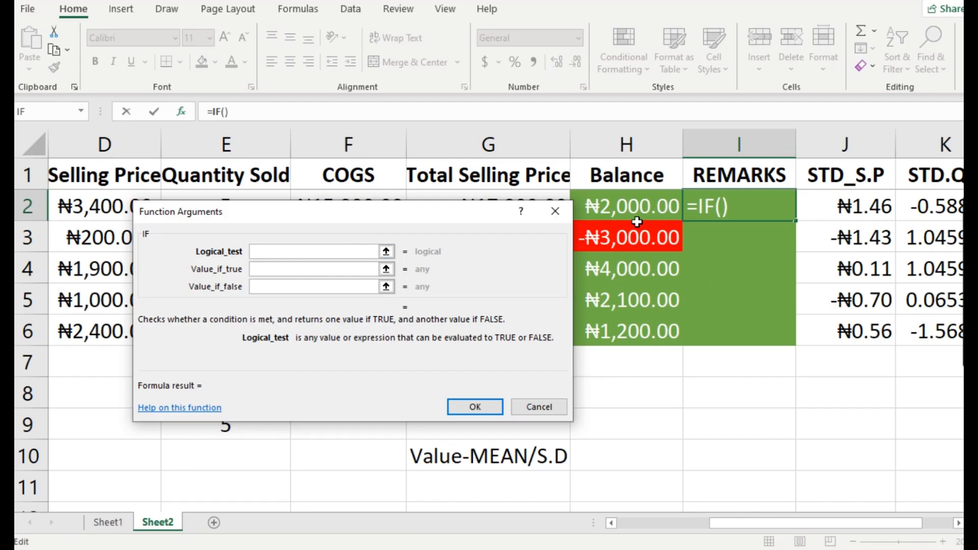
pyautogui.write('H2')
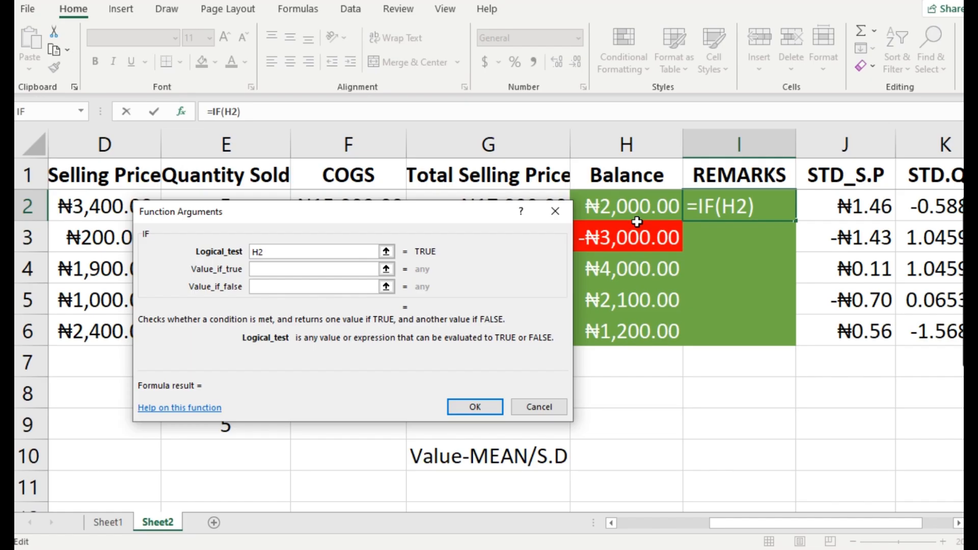
pyautogui.write('<1')
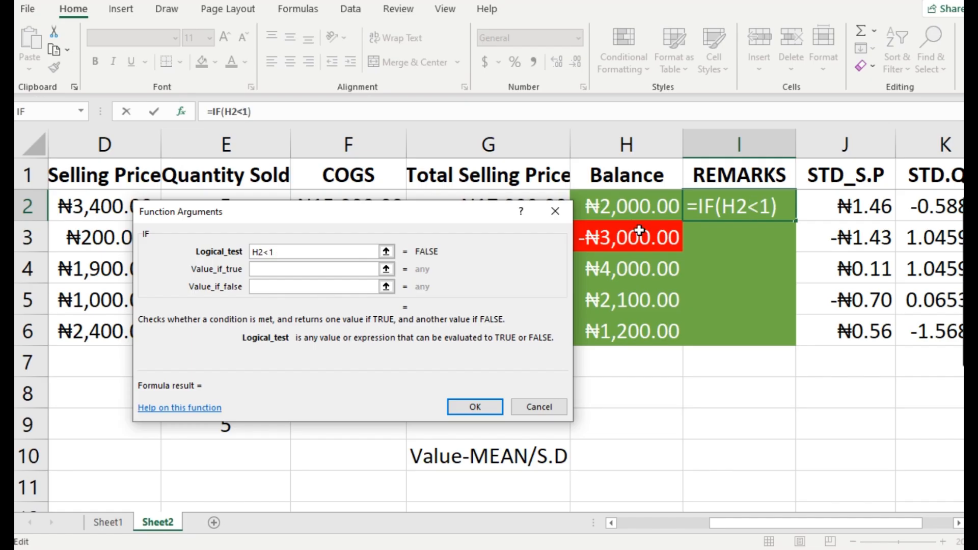
# Step: Set the IF function's value if true to "FAIL"
pyautogui.click(298, 266)
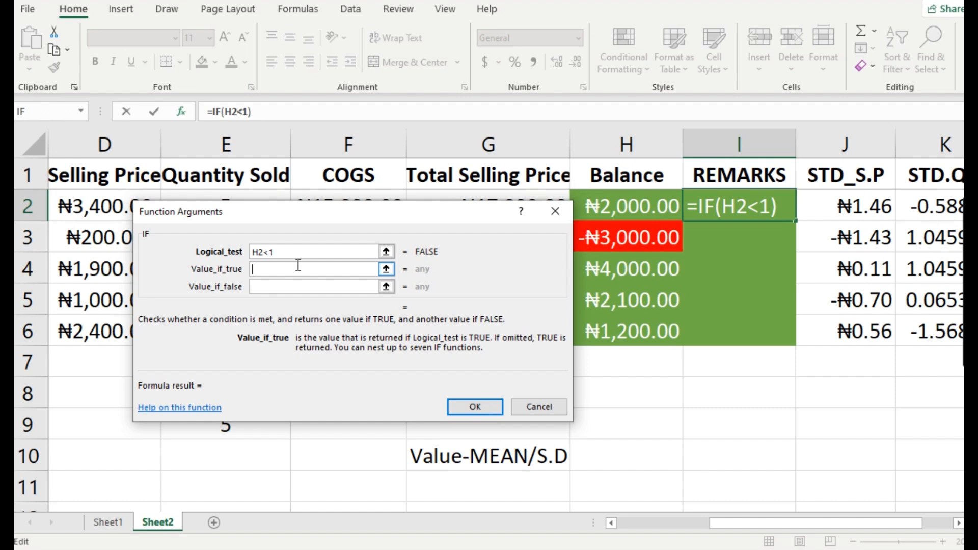
pyautogui.write('FAIL')
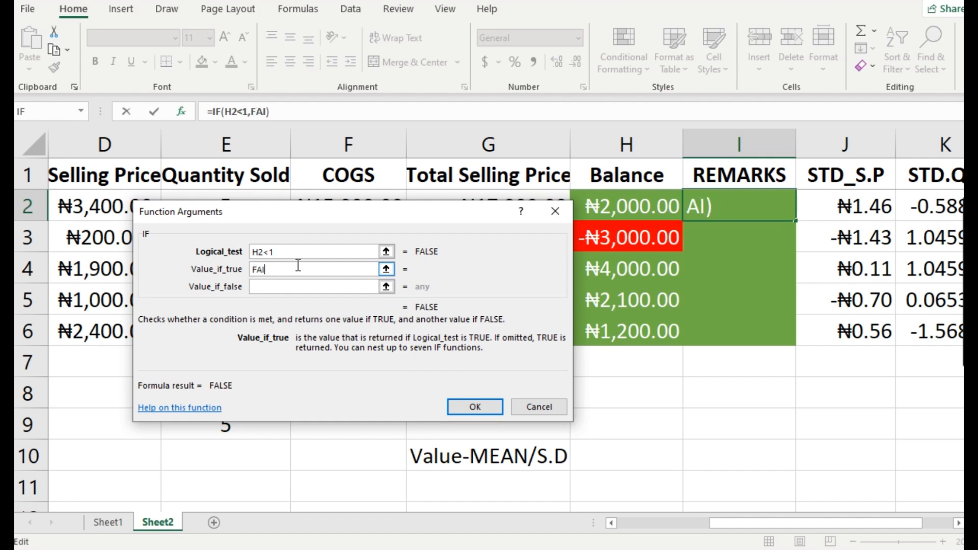
pyautogui.click(252, 287)
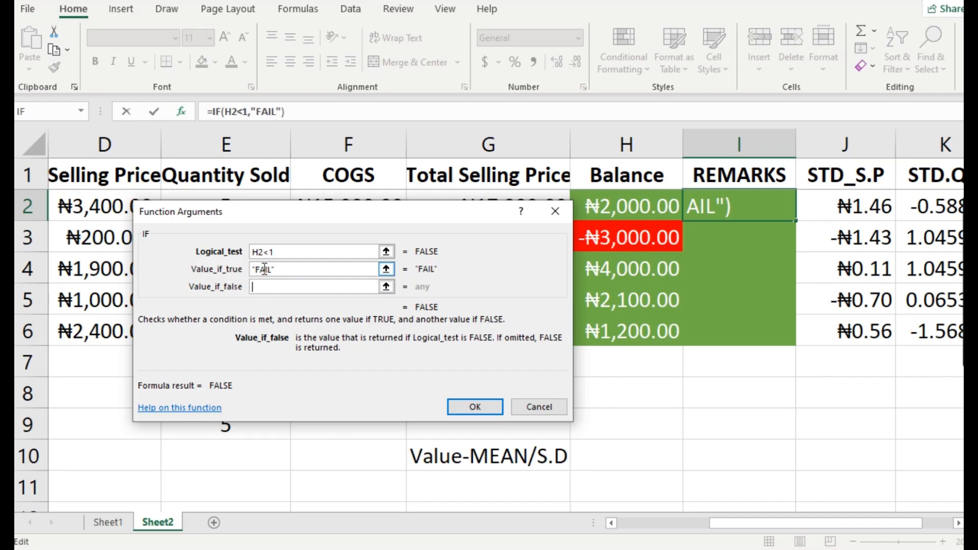
# Step: Set the IF function's value if true to "LOSS" and value if false to "PROFIT", and confirm the formula in I2
pyautogui.moveTo(253, 269); pyautogui.dragTo(270, 269)
pyautogui.write('LOSS')
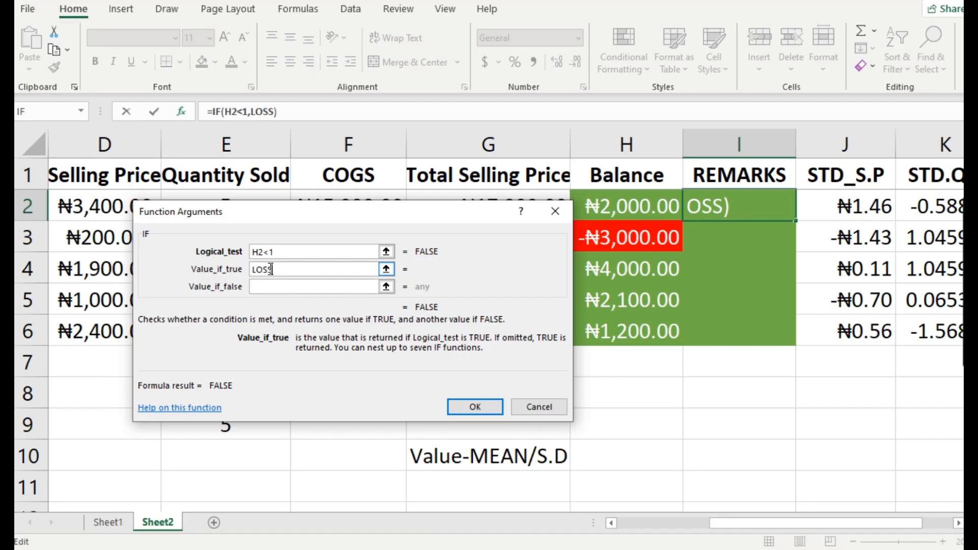
pyautogui.click(287, 287)
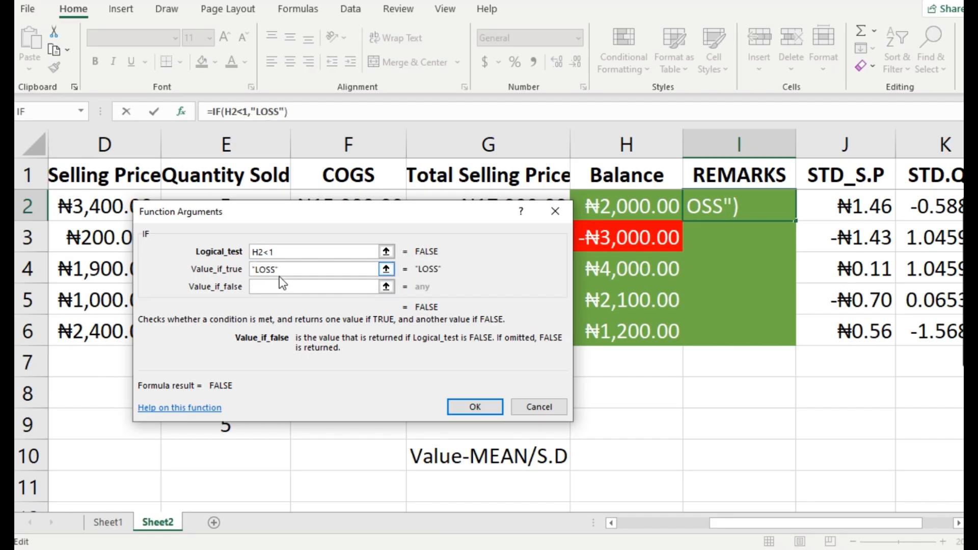
pyautogui.write('PRO')
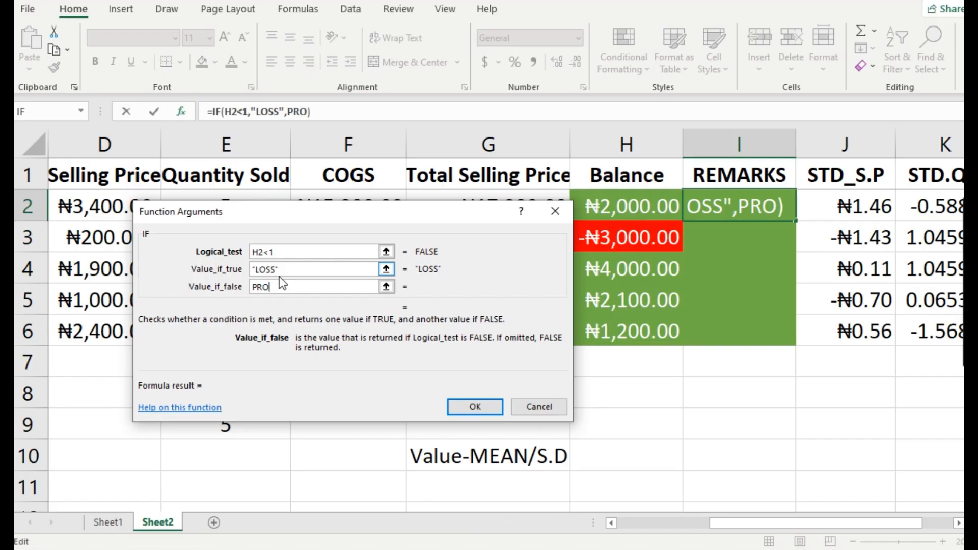
pyautogui.write('FIT')
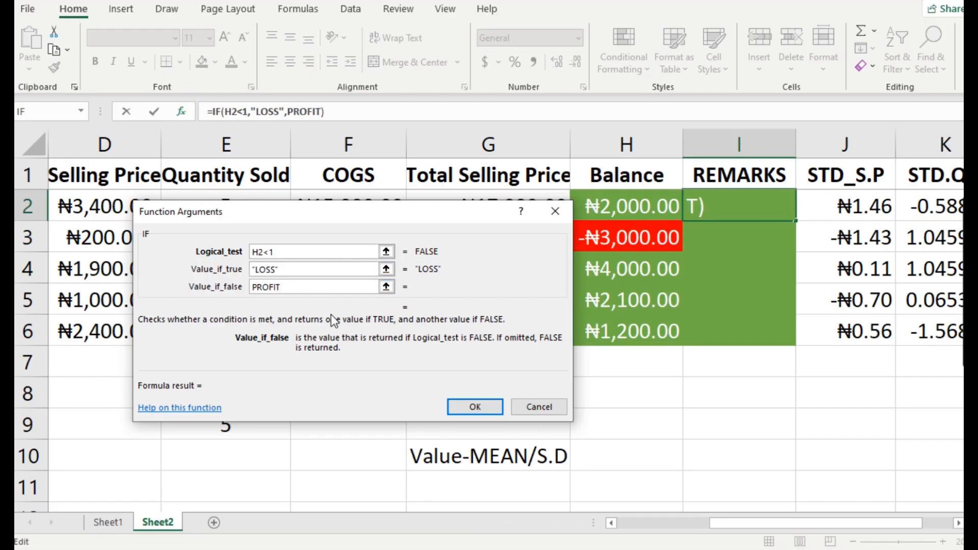
pyautogui.click(458, 406)
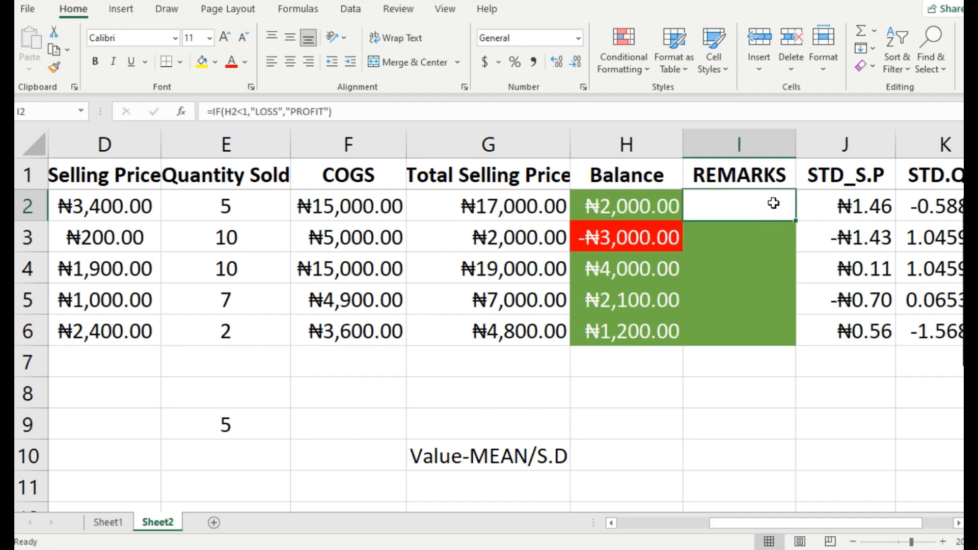
# Step: Apply a red font colour to the whole REMARKS column
pyautogui.click(733, 155)
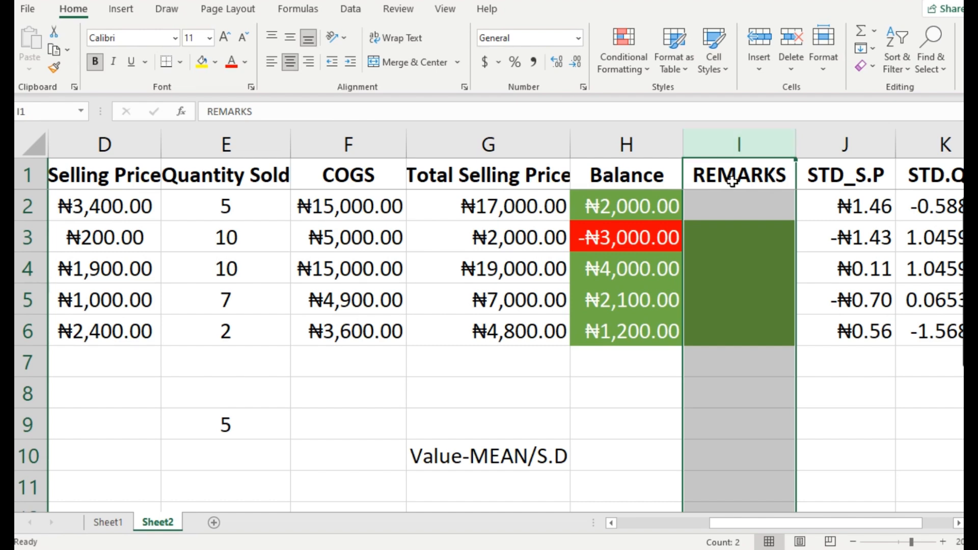
pyautogui.click(231, 61)
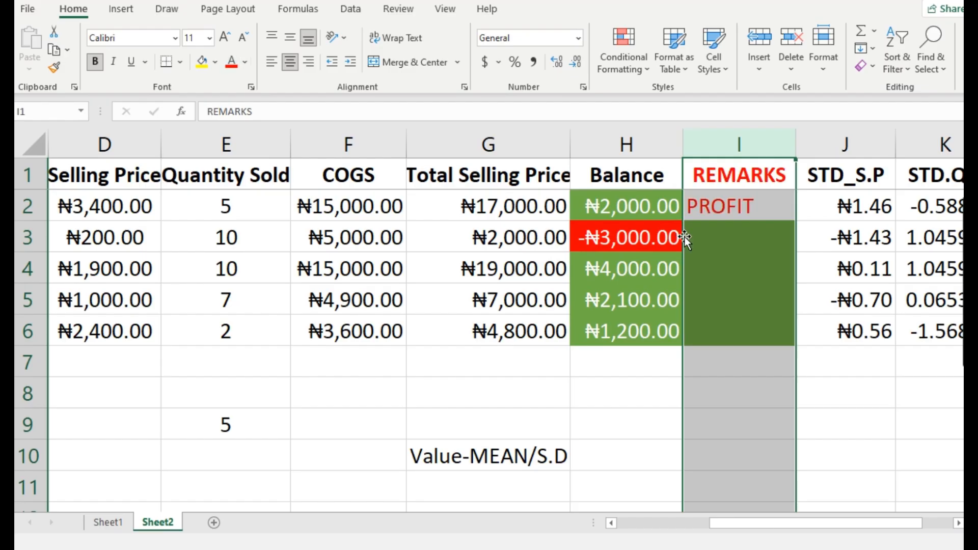
pyautogui.click(714, 240)
# Step: Try to auto-fill the IF formula from I2 down the REMARKS column, and undo the fill
pyautogui.click(710, 207)
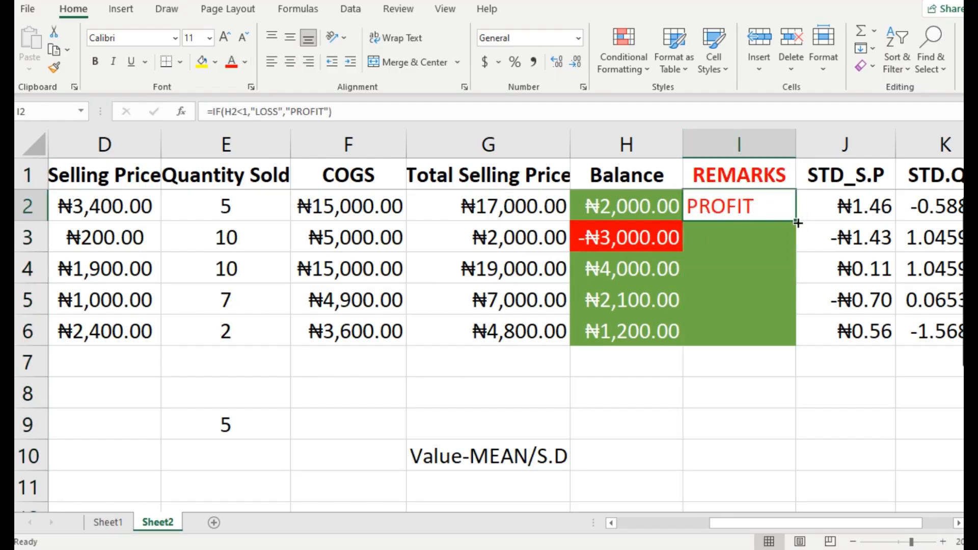
pyautogui.doubleClick(797, 221)
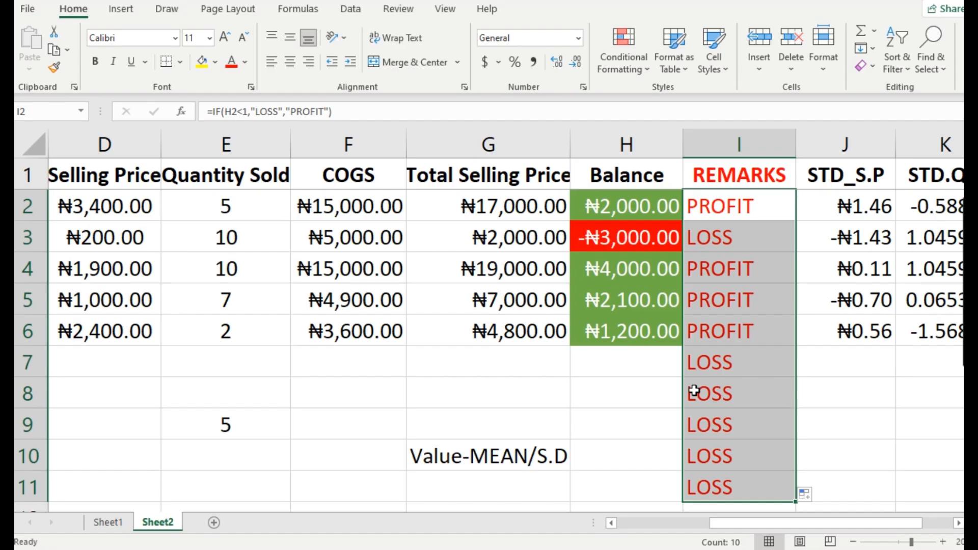
pyautogui.hotkey('ctrl', 'z')
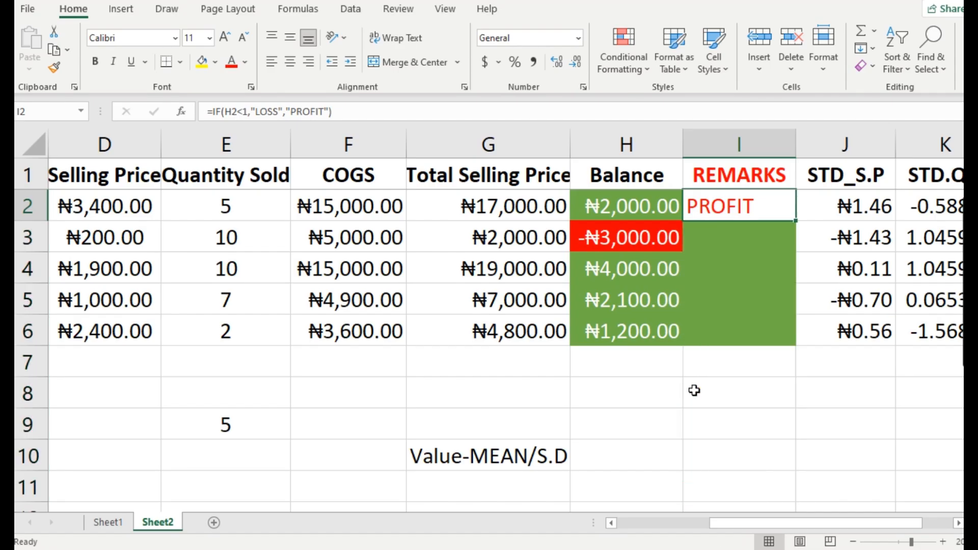
# Step: Fill the IF formula from I2 down to I6 only
pyautogui.click(800, 270)
pyautogui.click(758, 206)
pyautogui.moveTo(797, 221); pyautogui.dragTo(747, 341)
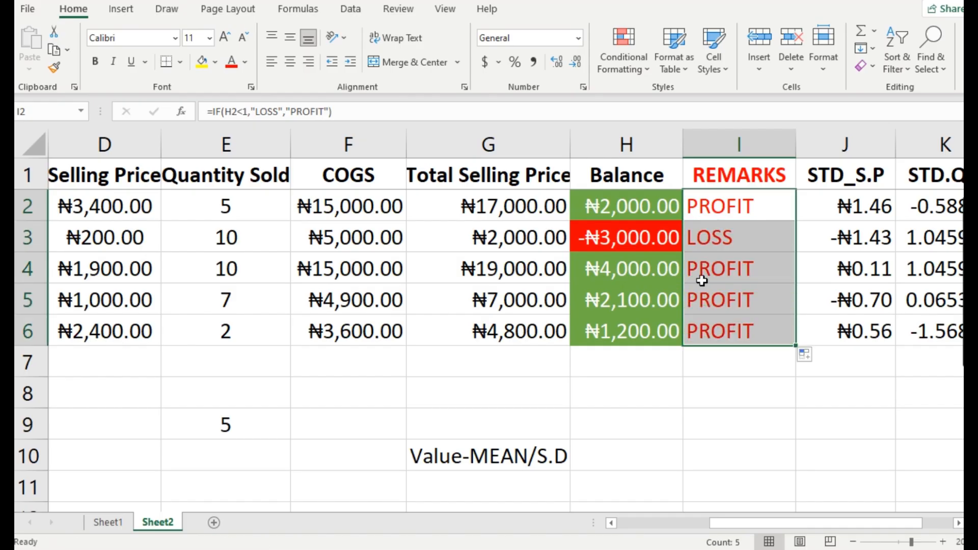
# Step: Compare the balance in H3 with its remark in I3
pyautogui.click(717, 244)
pyautogui.click(620, 239)
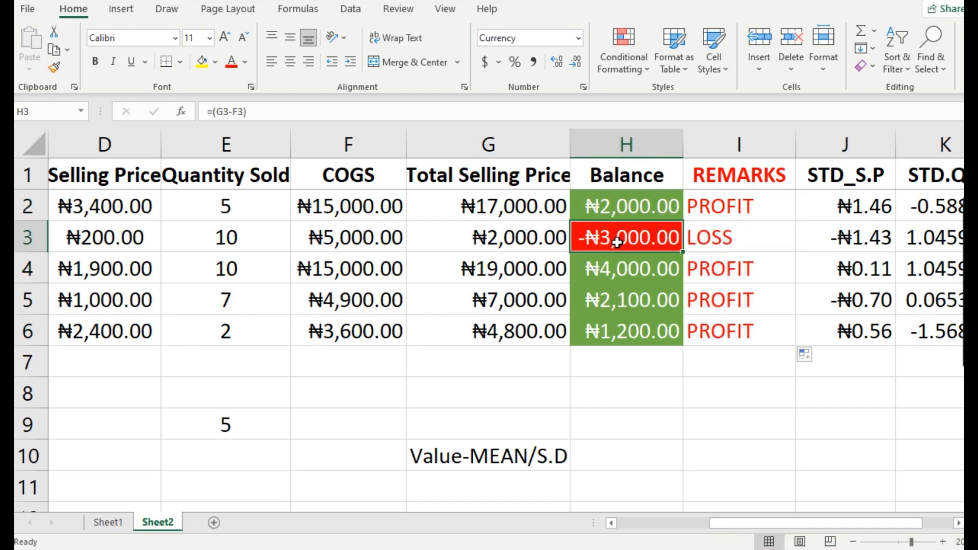
pyautogui.click(739, 230)
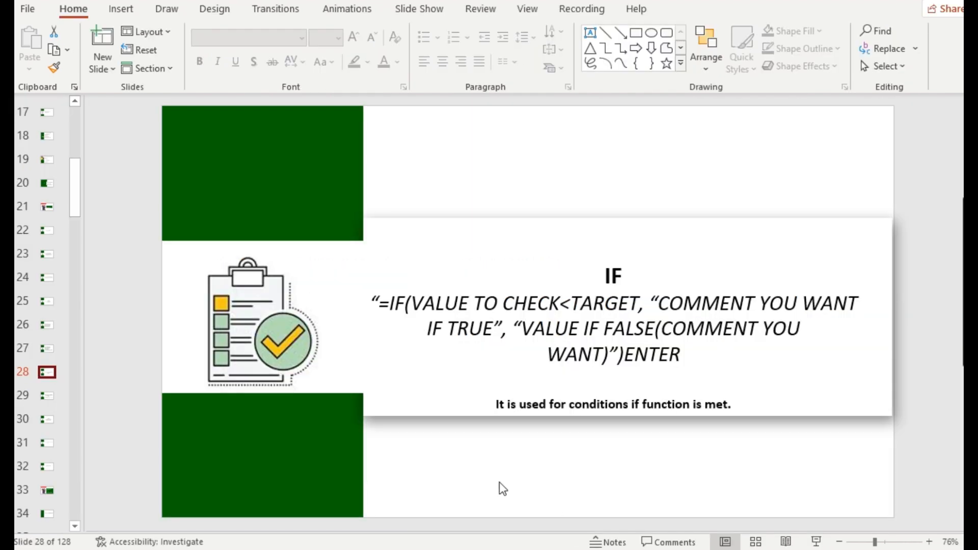
# Step: Switch to the PowerPoint presentation and advance from the IF slide to the IFS slide
pyautogui.press('pagedown')
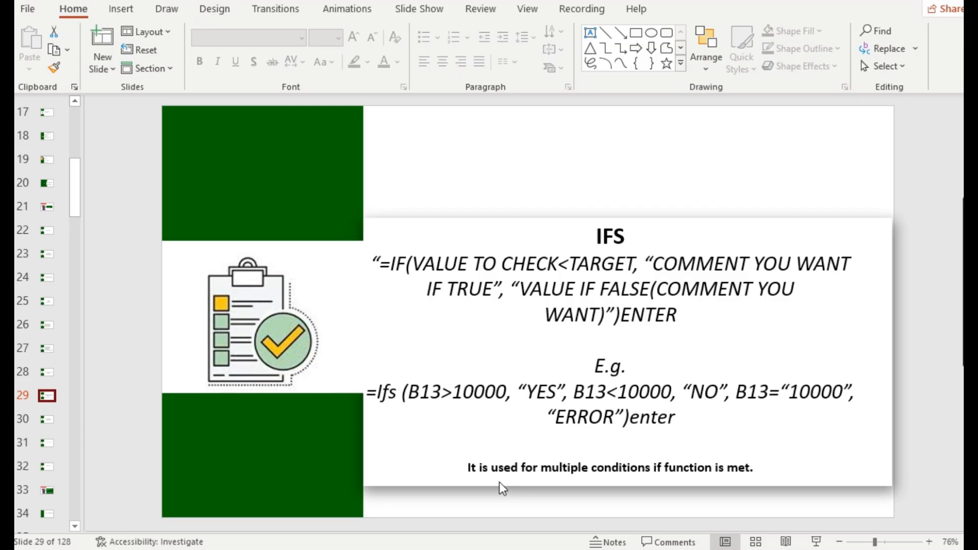